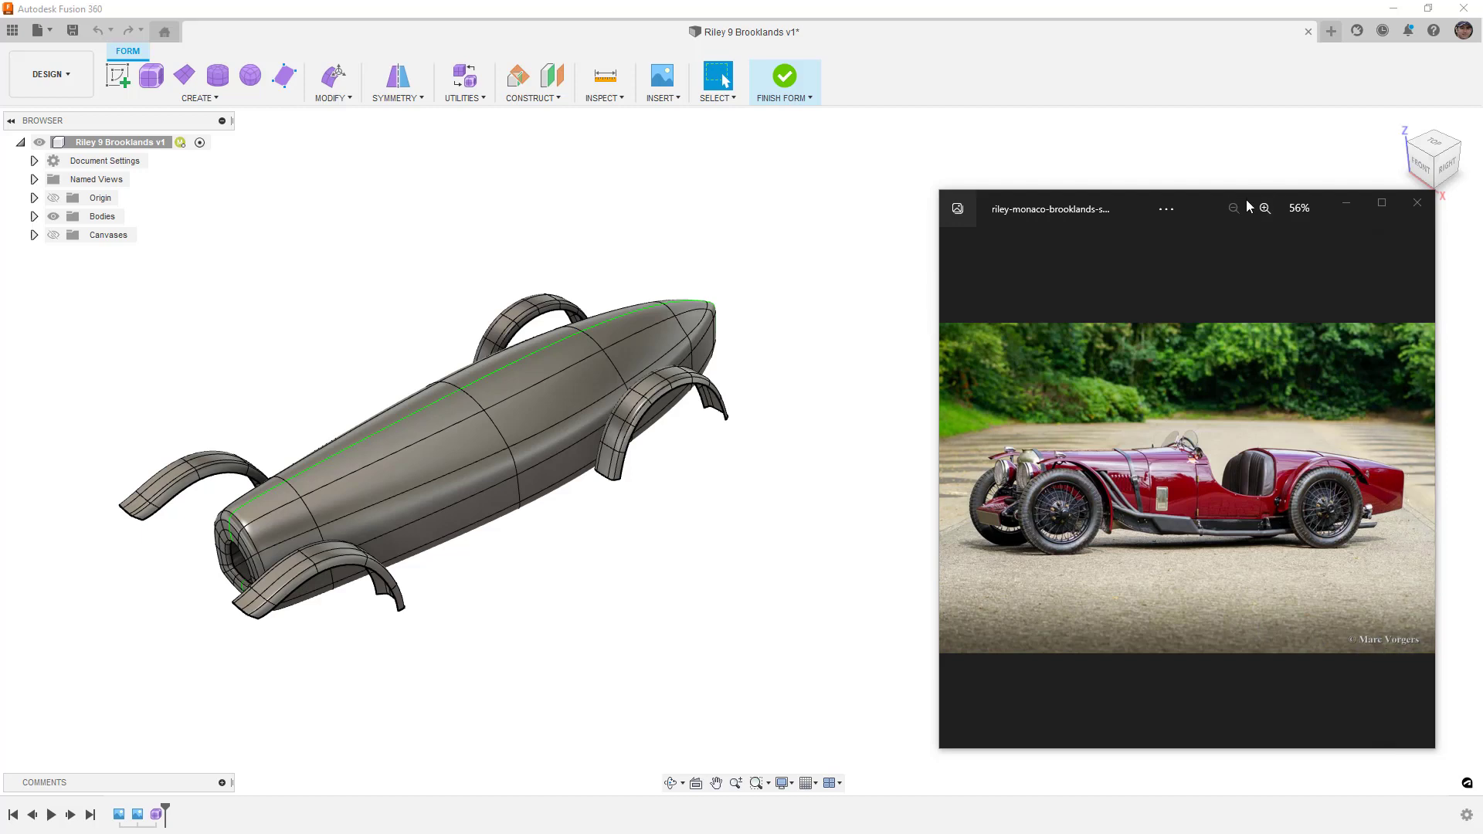
Maximize the Riley reference photo in Windows Photos to study it, then close it
drag(1115, 198, 889, 17)
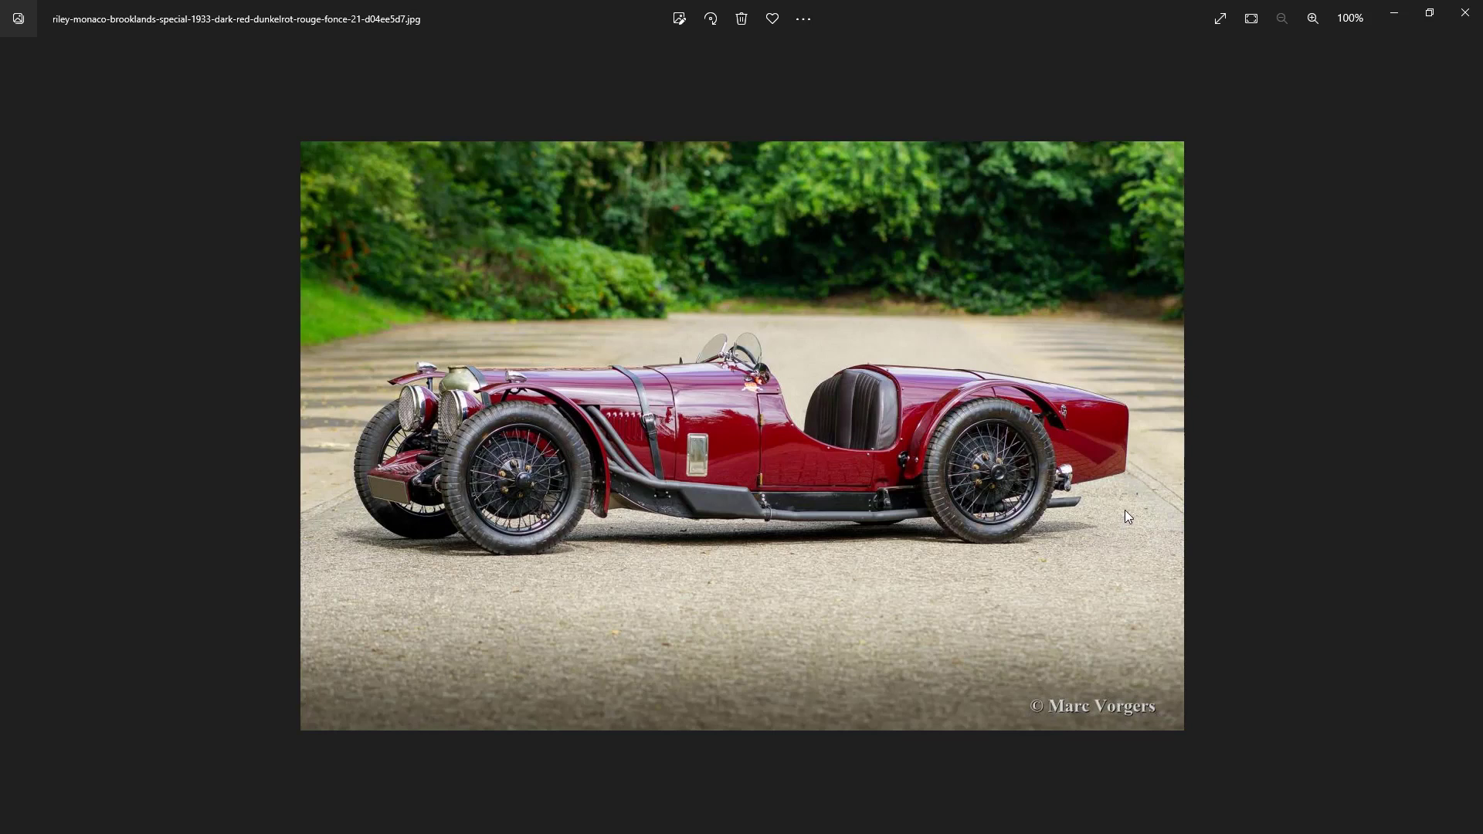
click(1465, 13)
Orbit the car, briefly show the blueprint canvas, and check the right side before angling to the front
shift+middle_drag(570, 384, 135, 236)
click(53, 236)
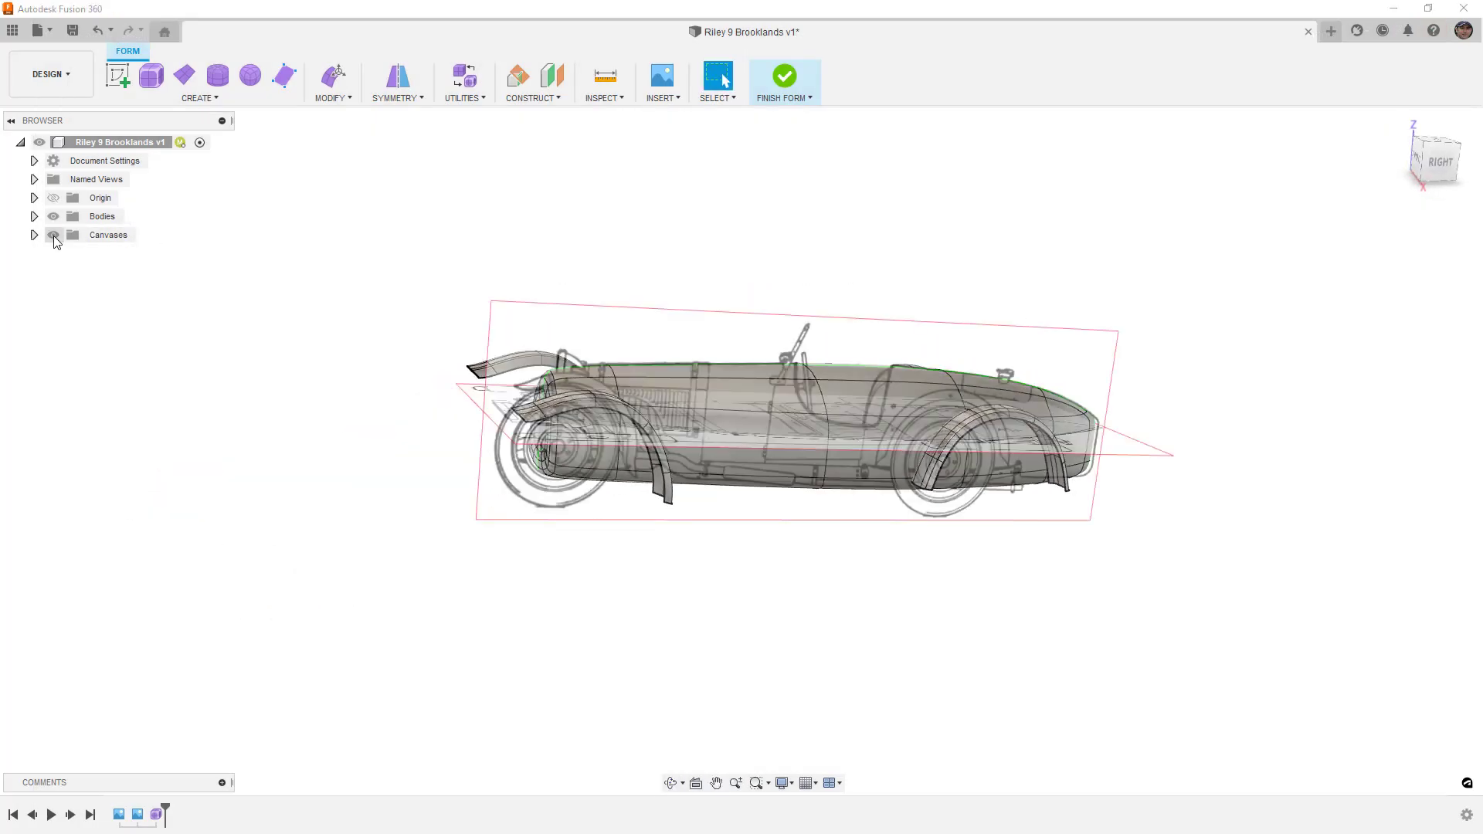
click(53, 236)
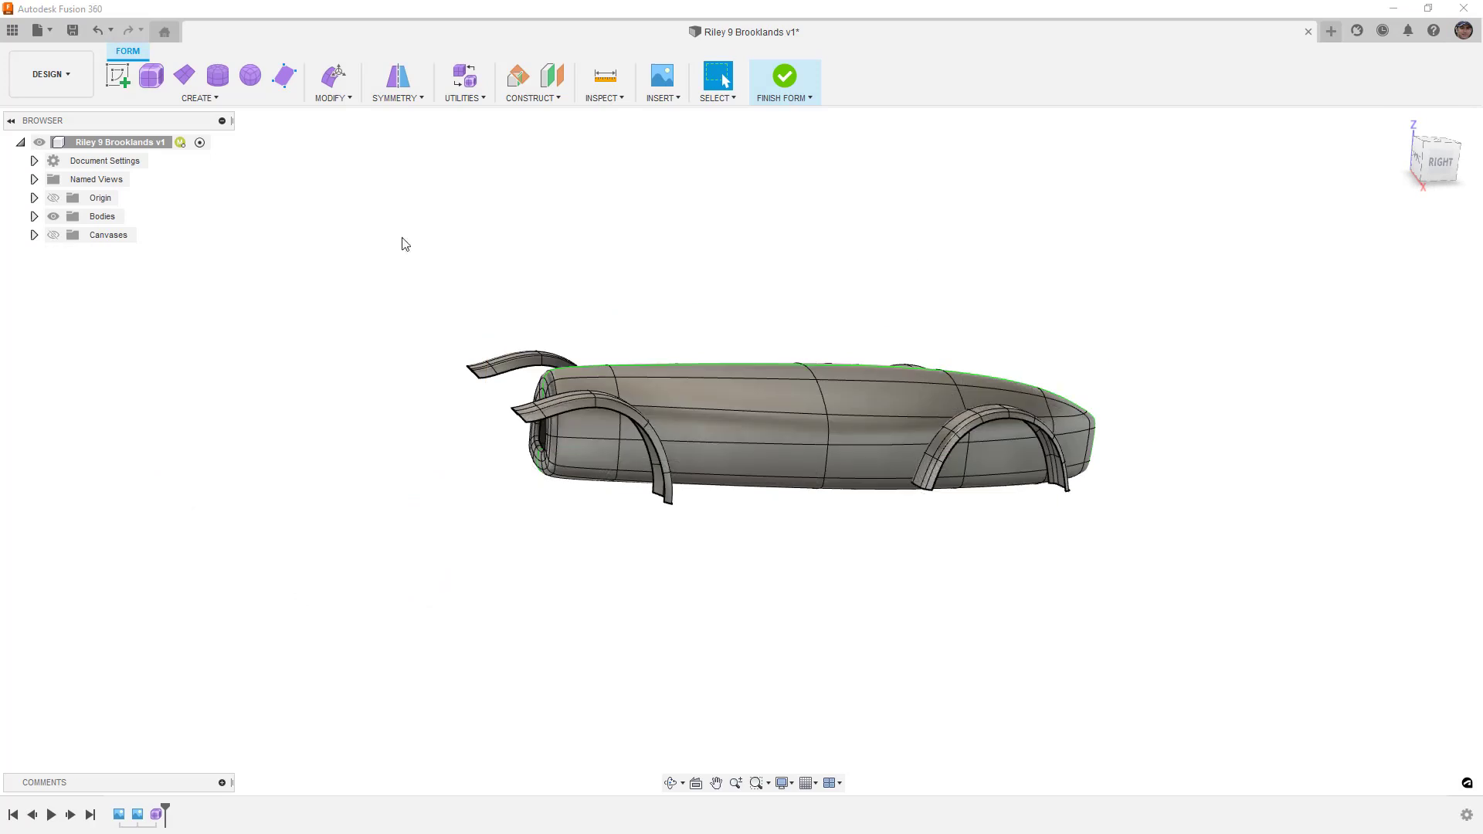
click(1439, 162)
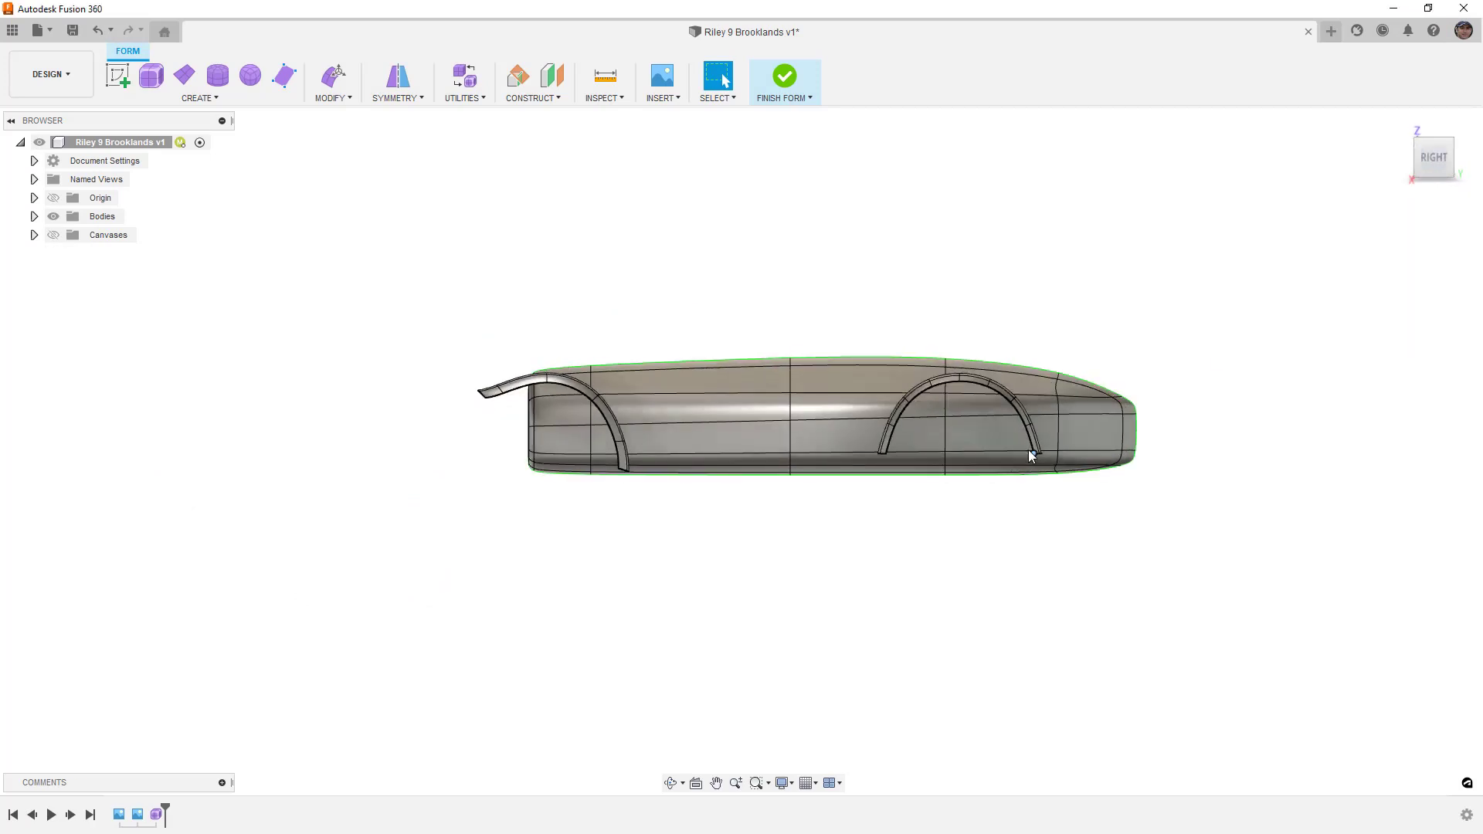
scroll(869, 438, up, 3)
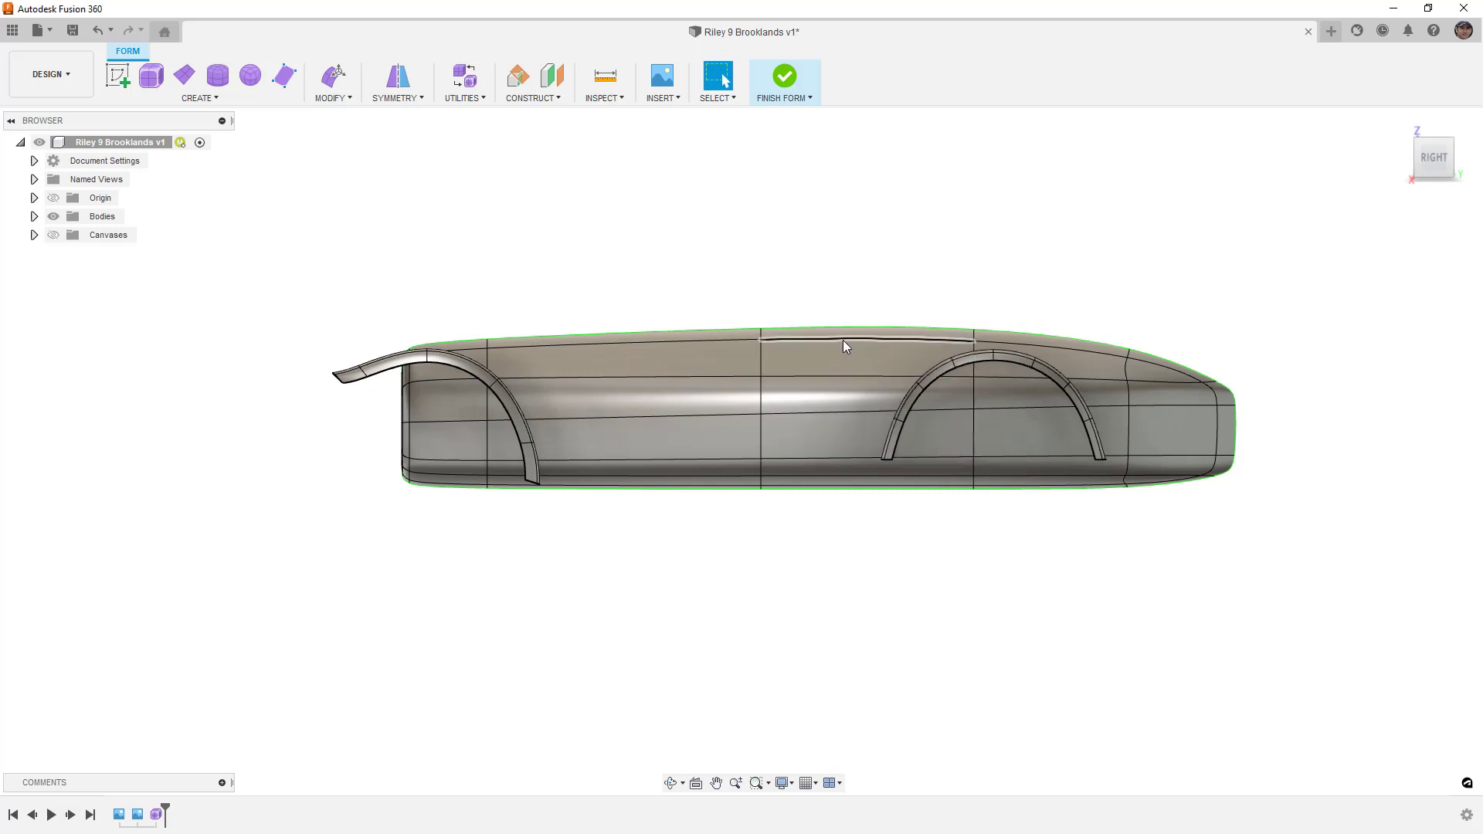
shift+middle_drag(742, 265, 821, 286)
Finish the form so the bodies turn smooth, then hide the four fender bodies
click(785, 77)
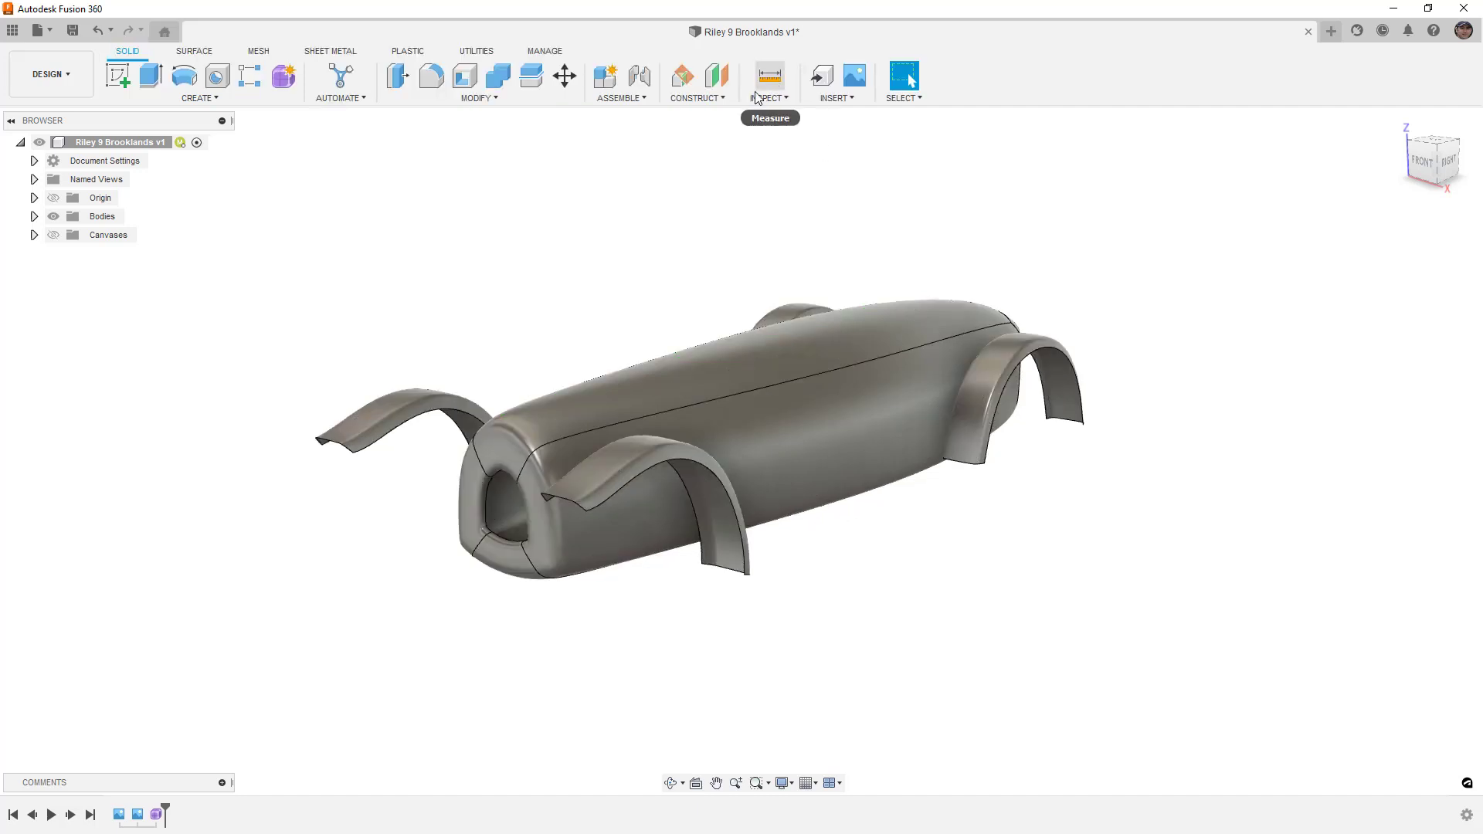
click(34, 217)
click(120, 237)
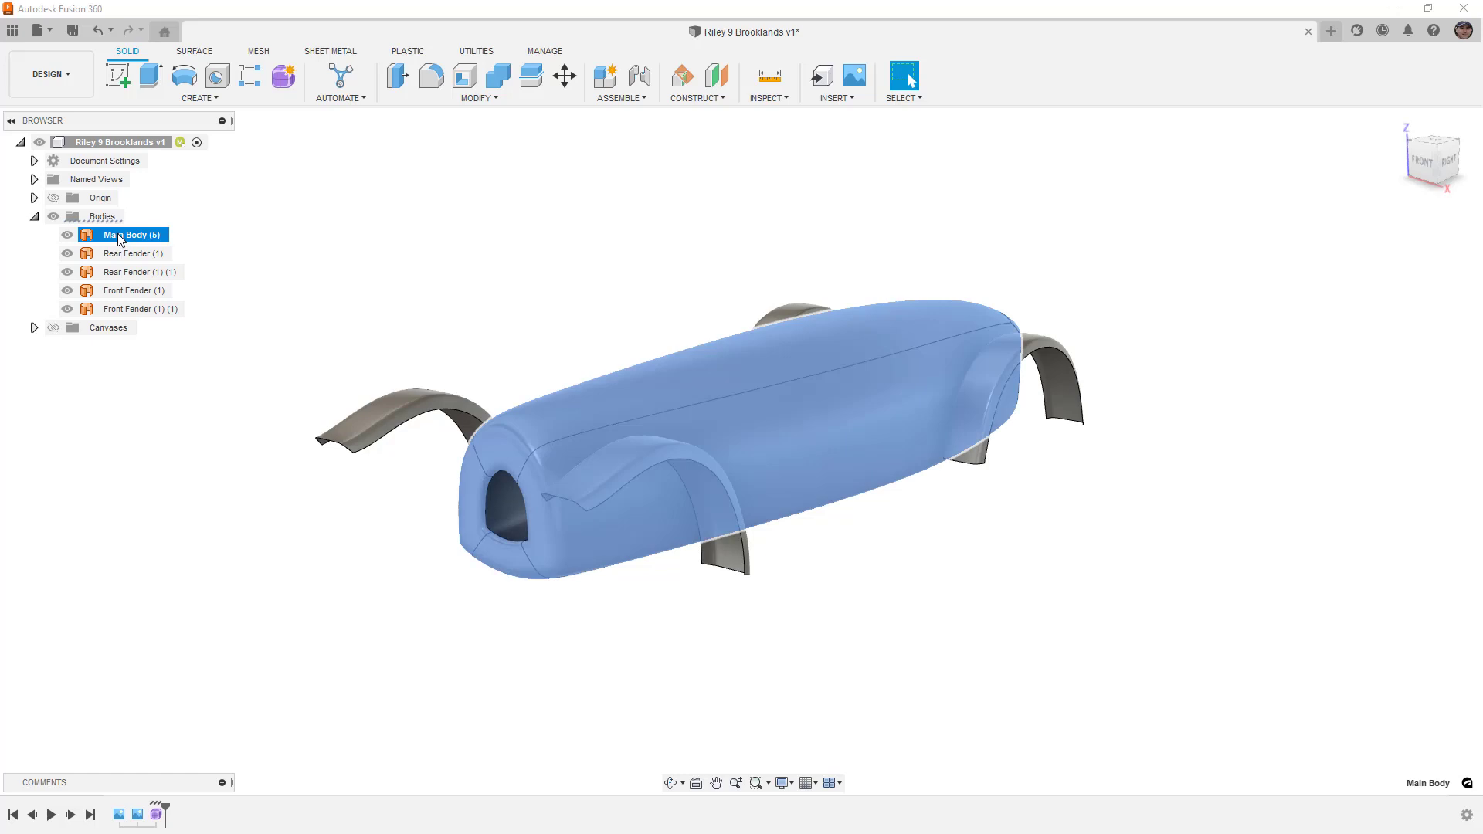
click(133, 255)
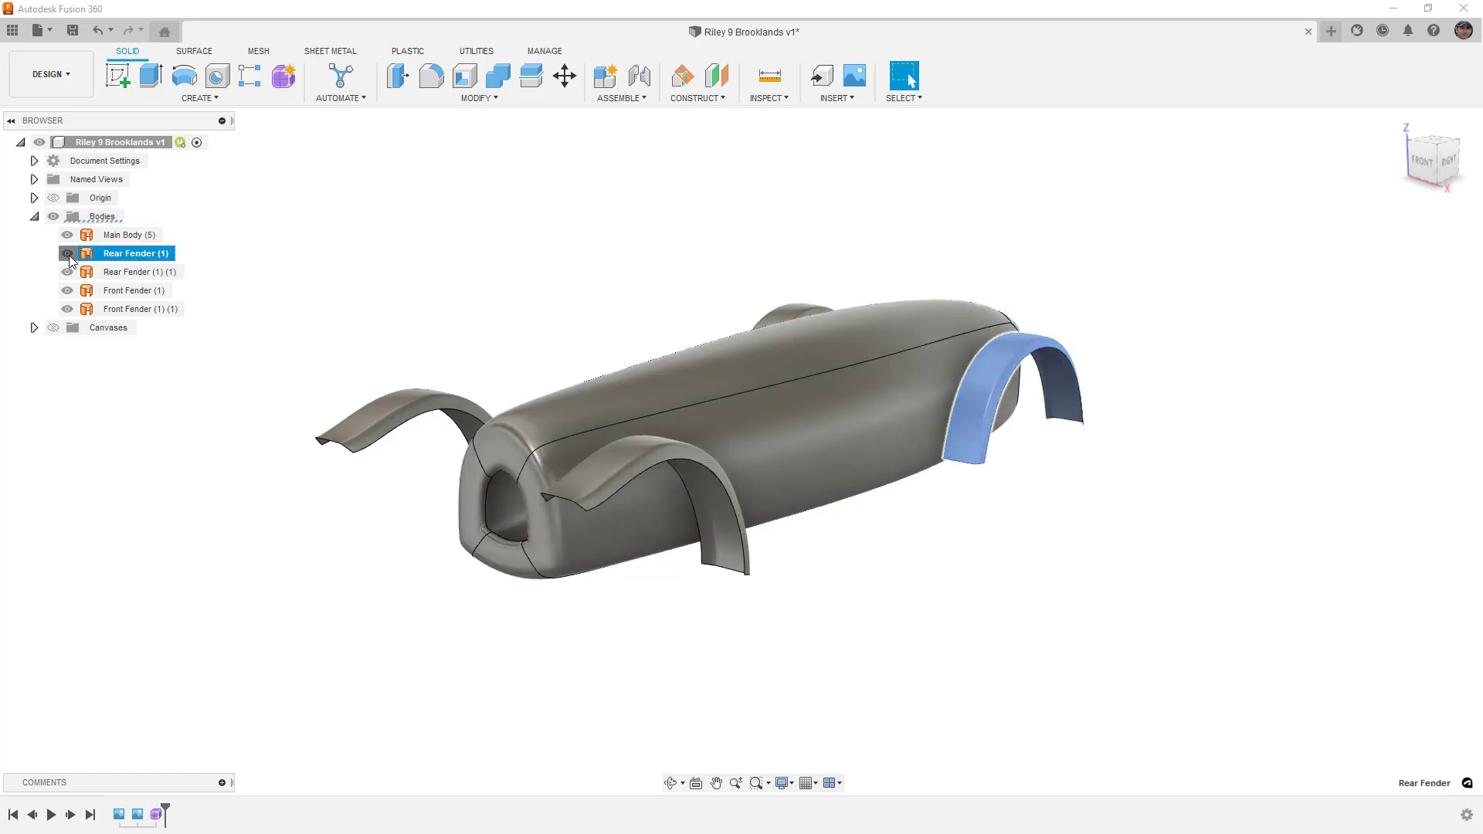
click(68, 255)
click(68, 272)
click(68, 290)
click(68, 309)
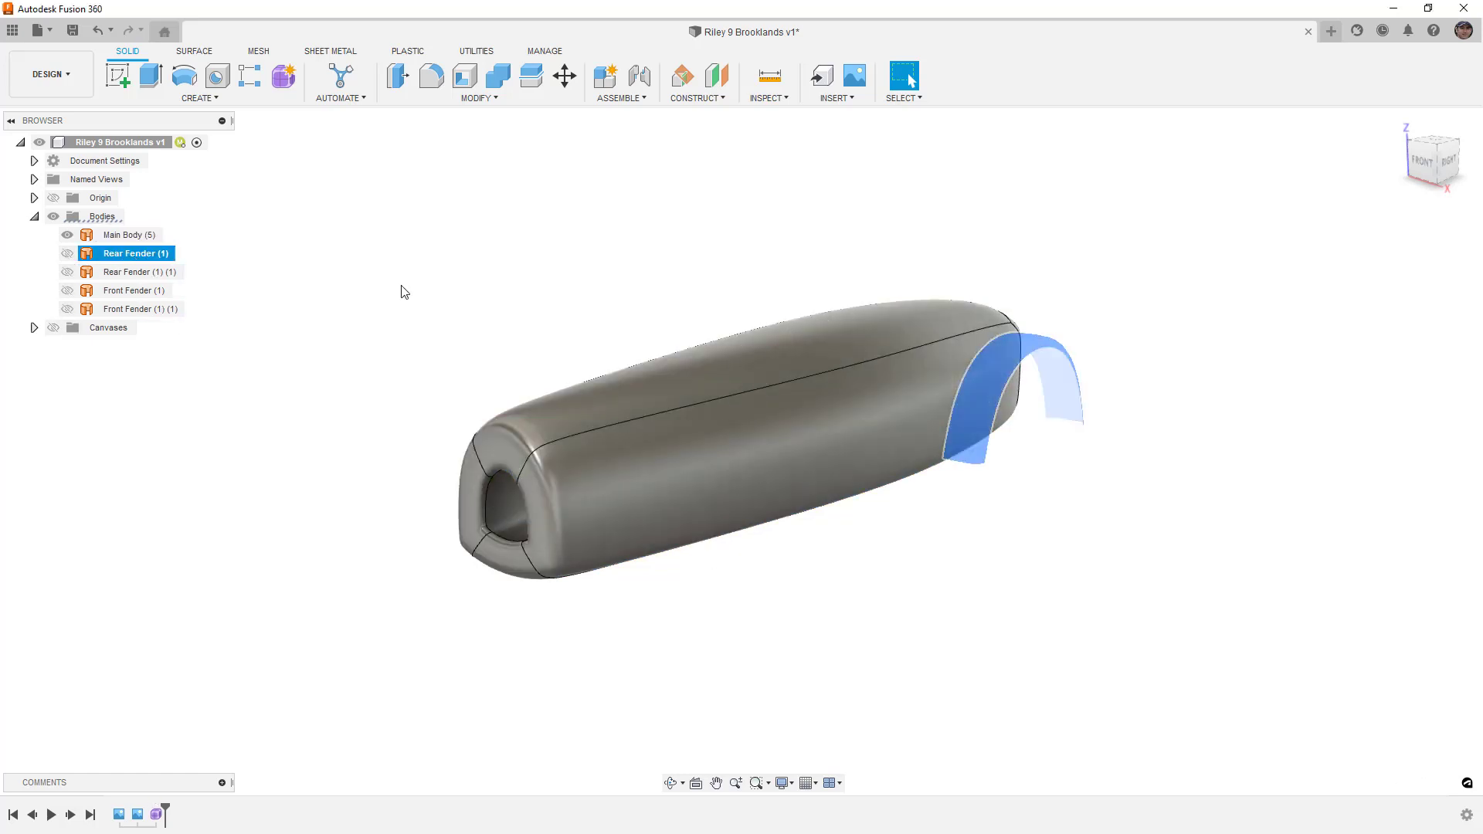
Switch to Surface tools, show the canvases with Top hidden, and centre the car's right side
click(194, 51)
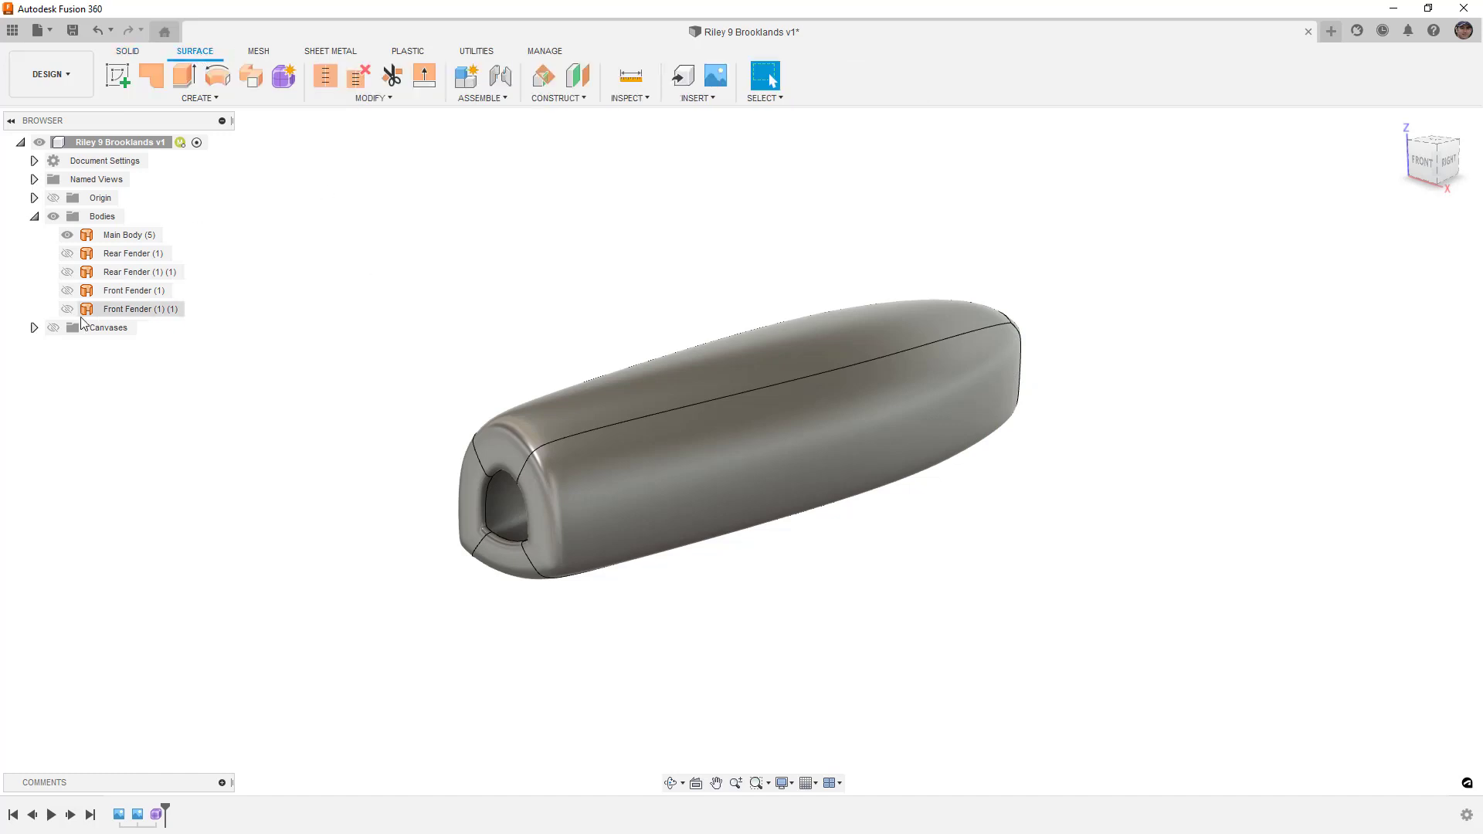
click(53, 328)
click(34, 327)
click(67, 364)
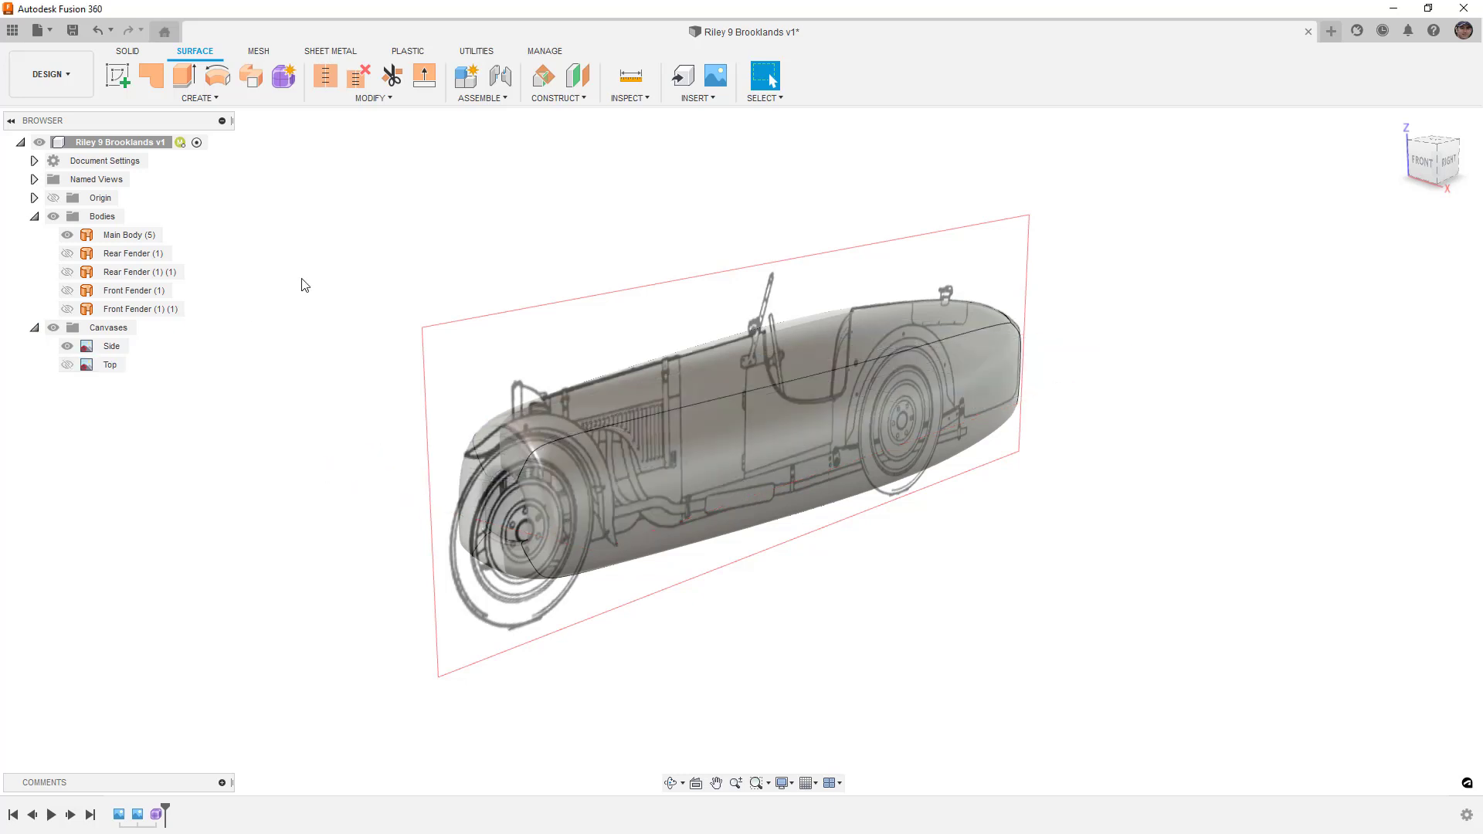
shift+middle_drag(534, 280, 489, 265)
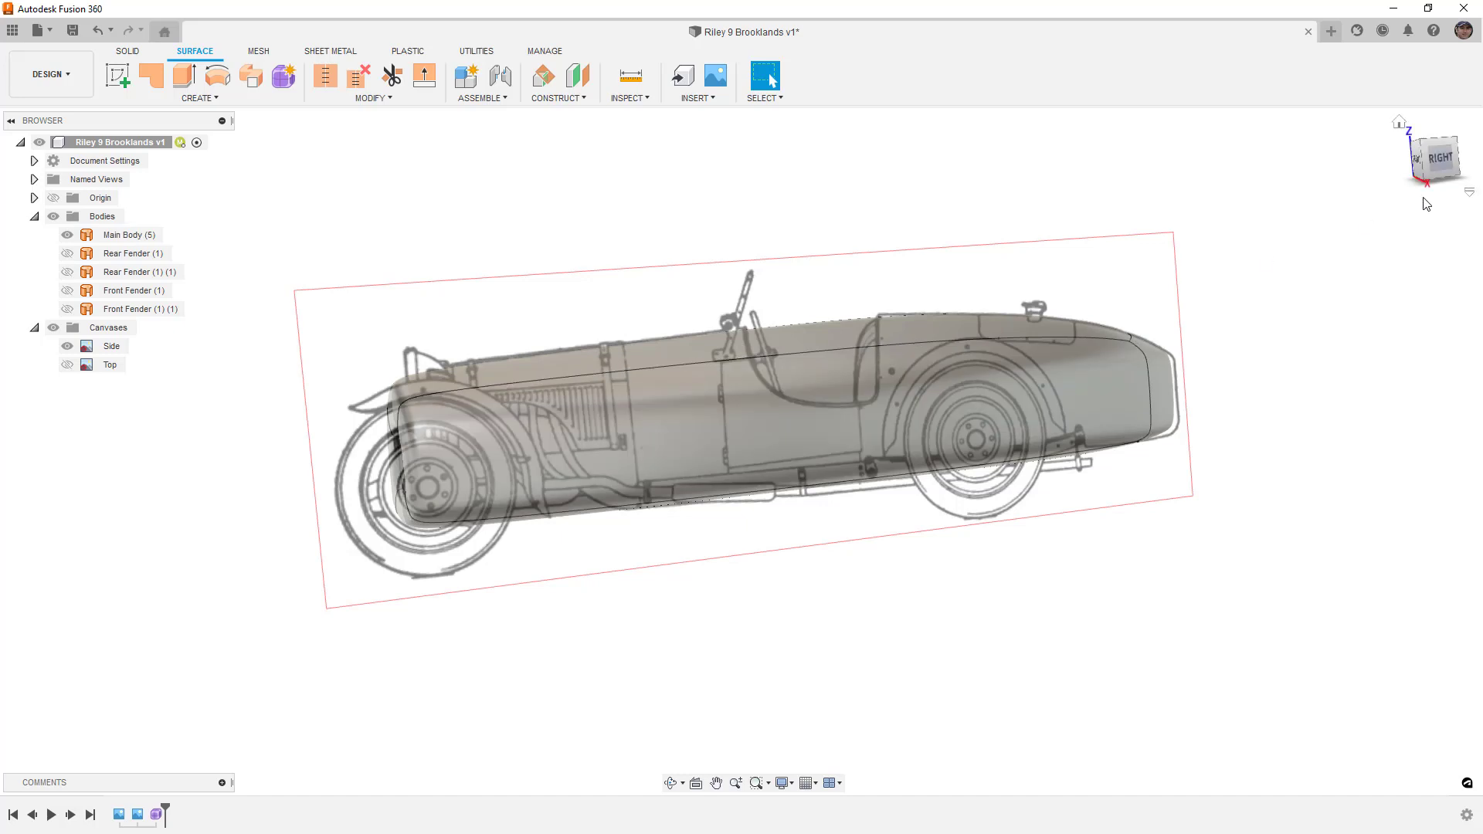
click(1439, 159)
middle_drag(951, 239, 897, 221)
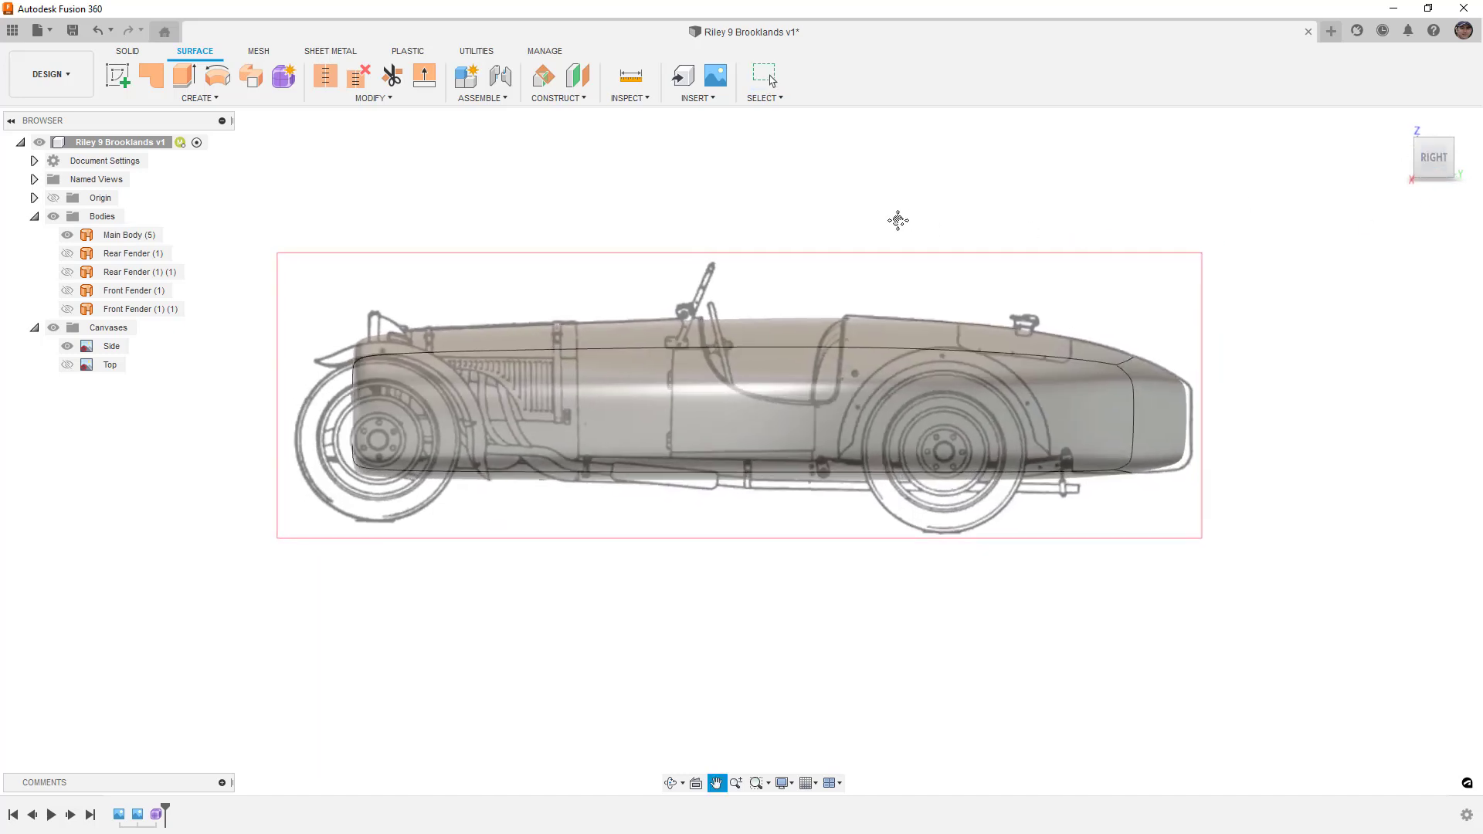
Begin a new sketch
click(117, 75)
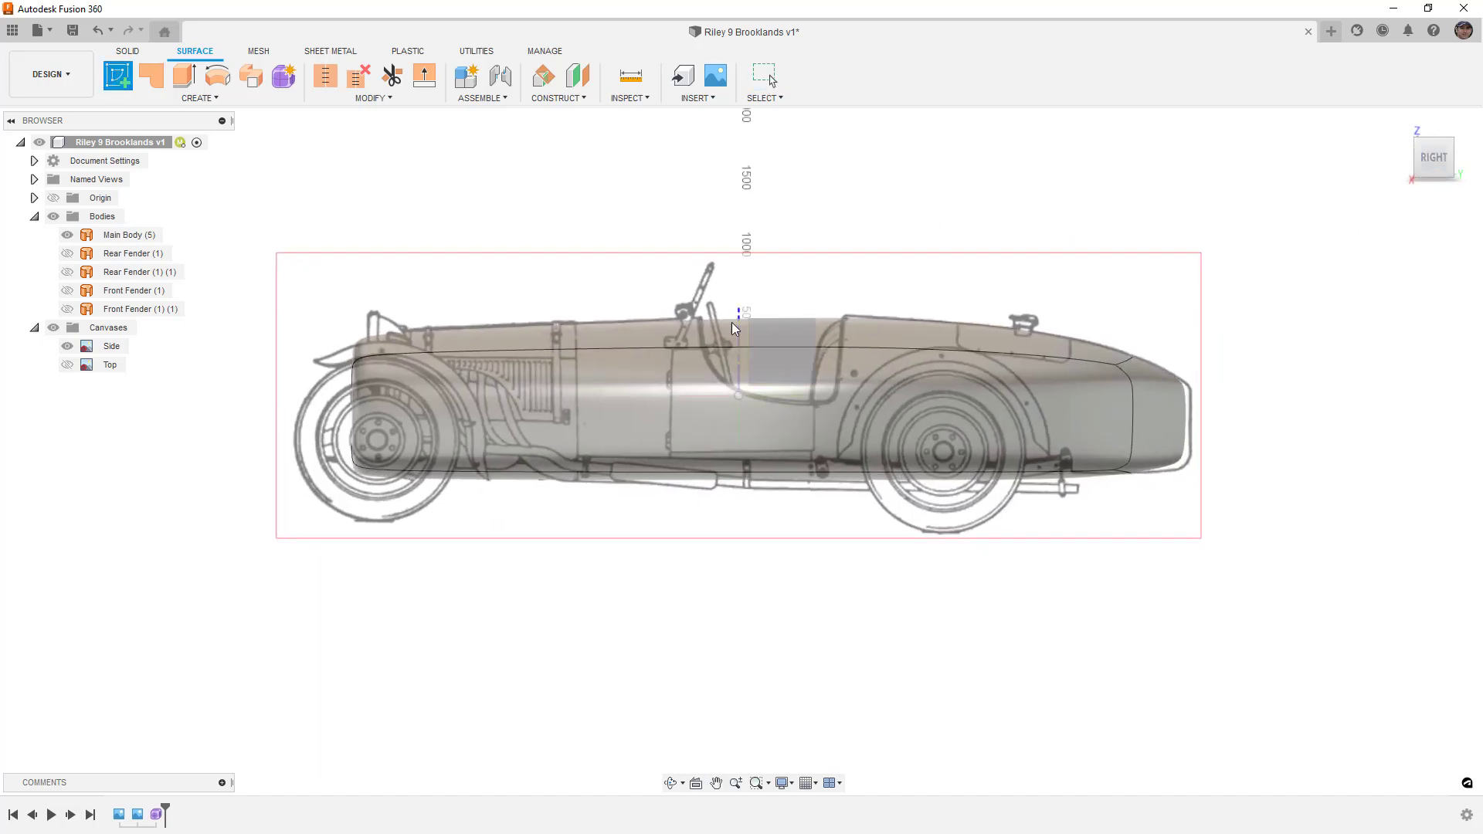
On the side plane, sketch a line down from the body's top edge and a tangent arc along the cutout
click(801, 327)
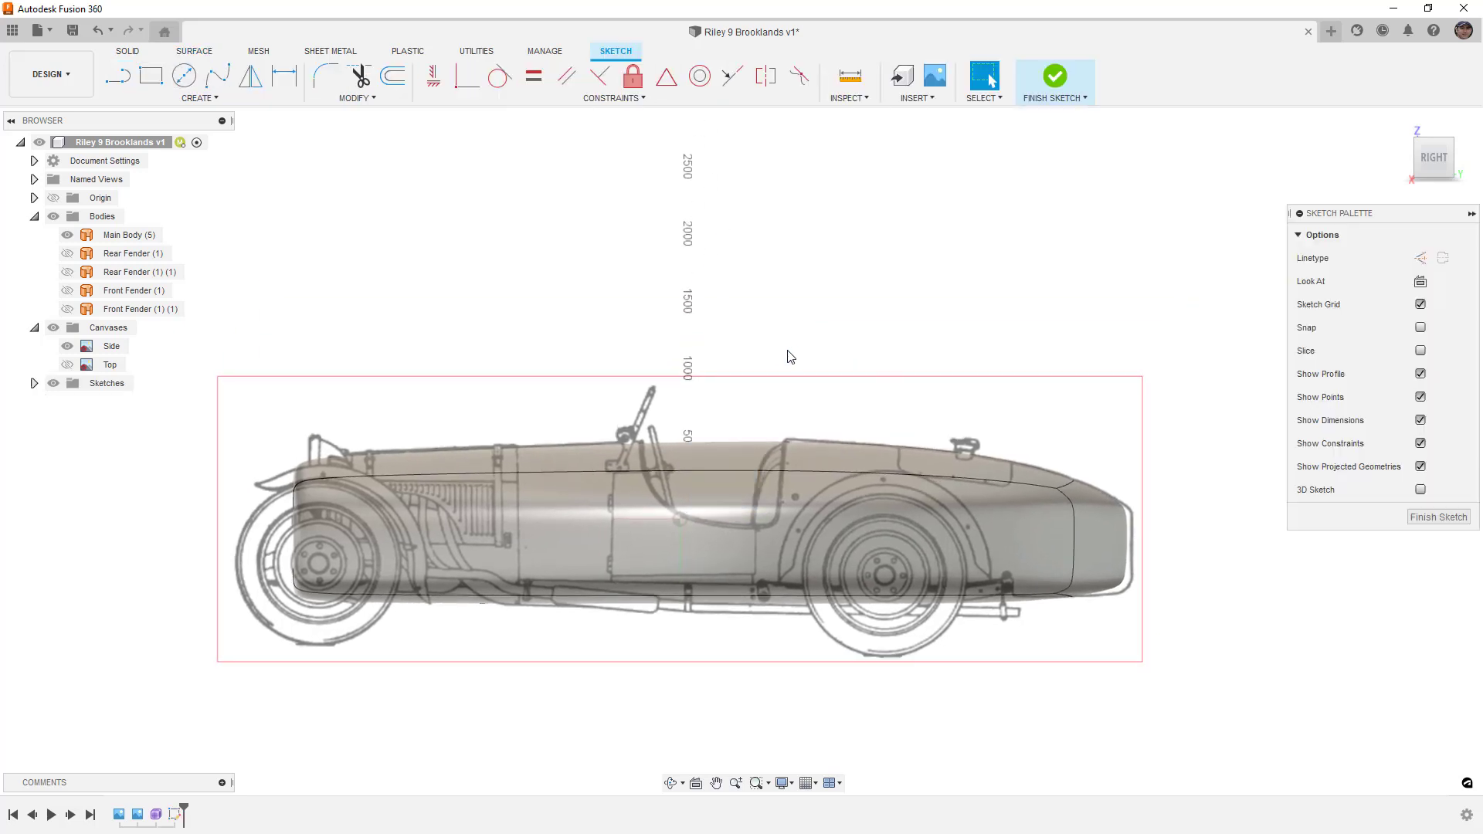
scroll(776, 417, up, 5)
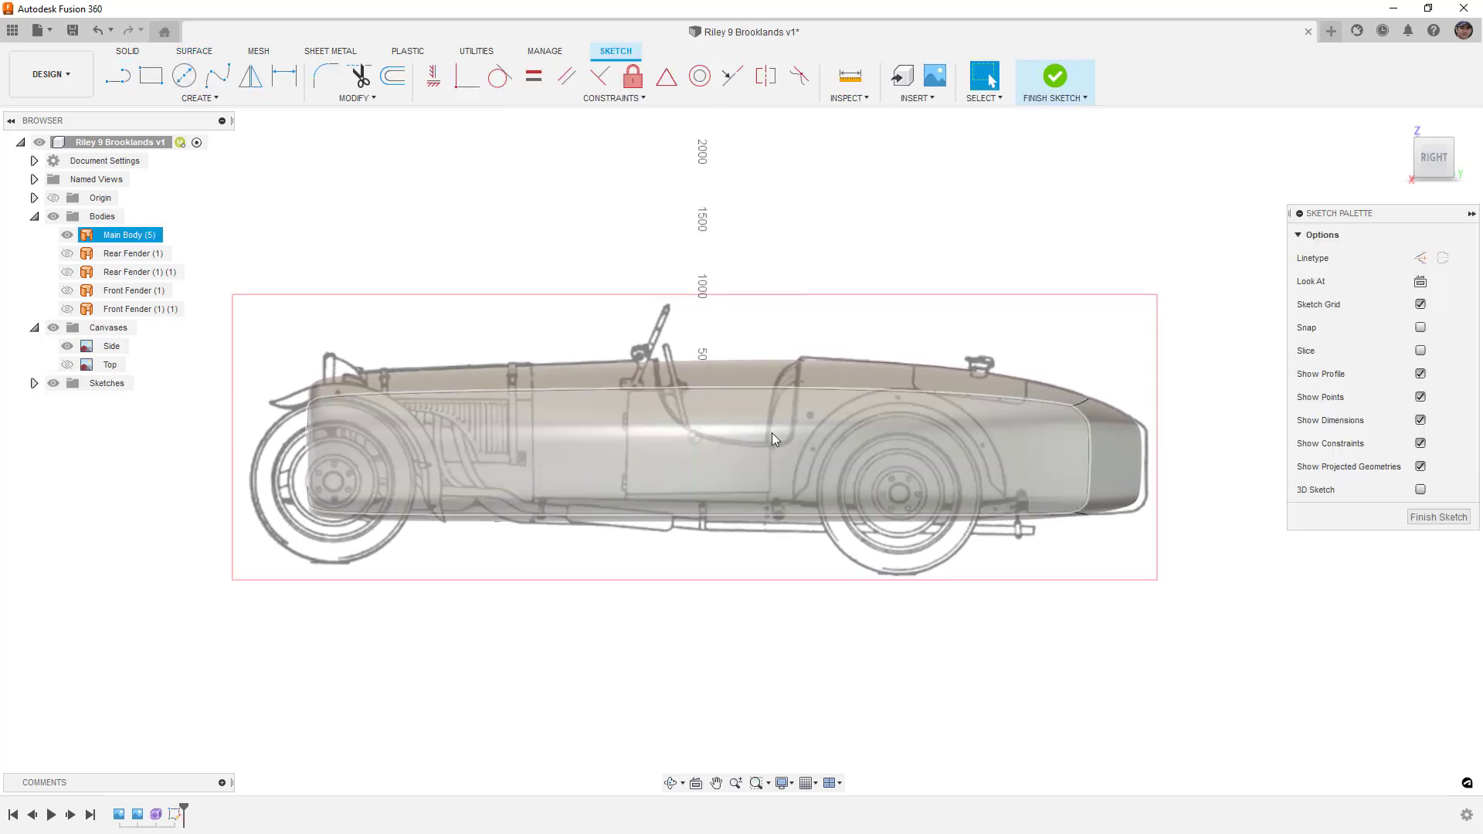
scroll(772, 432, up, 2)
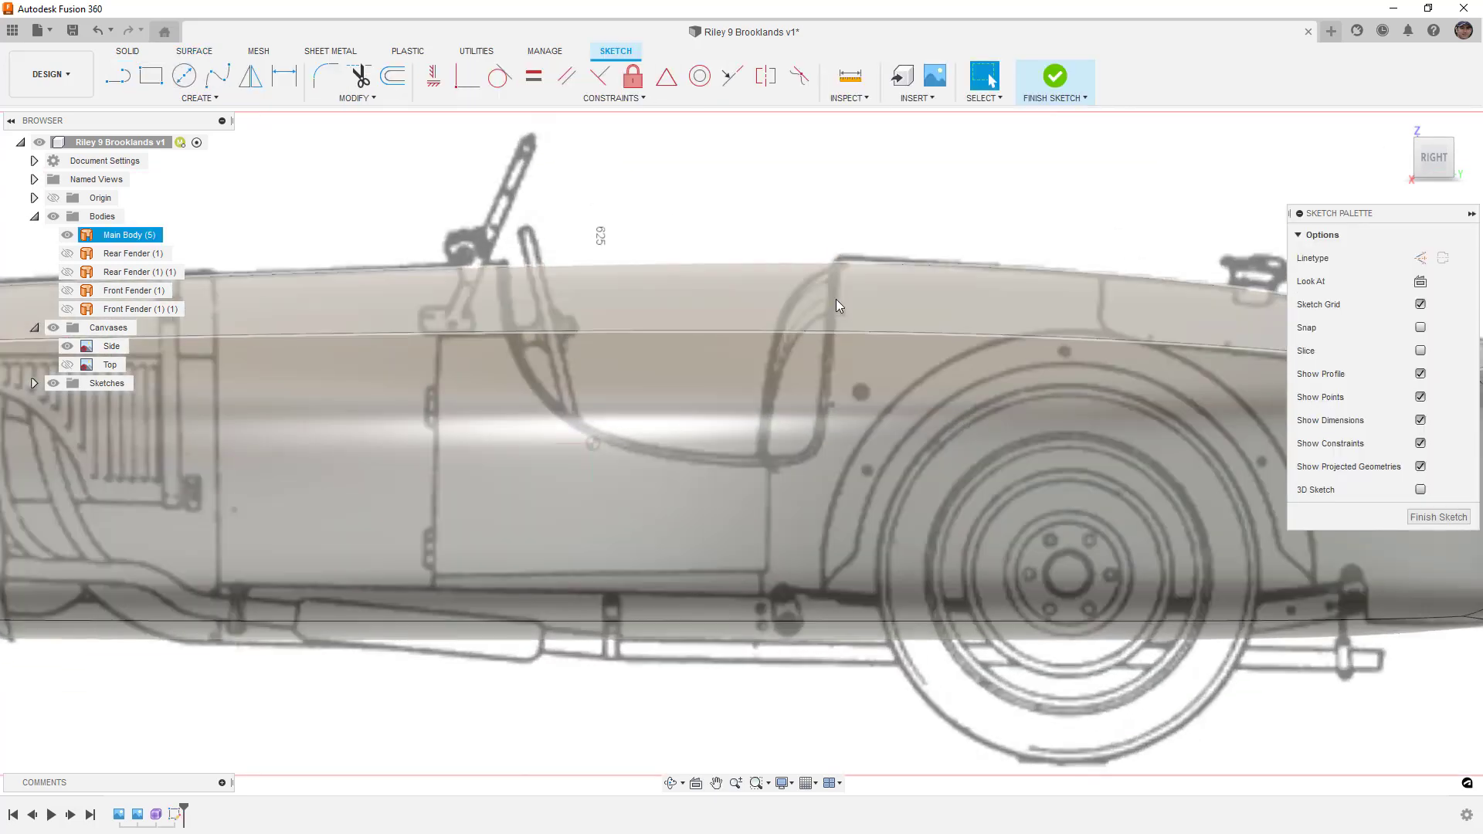
key(l)
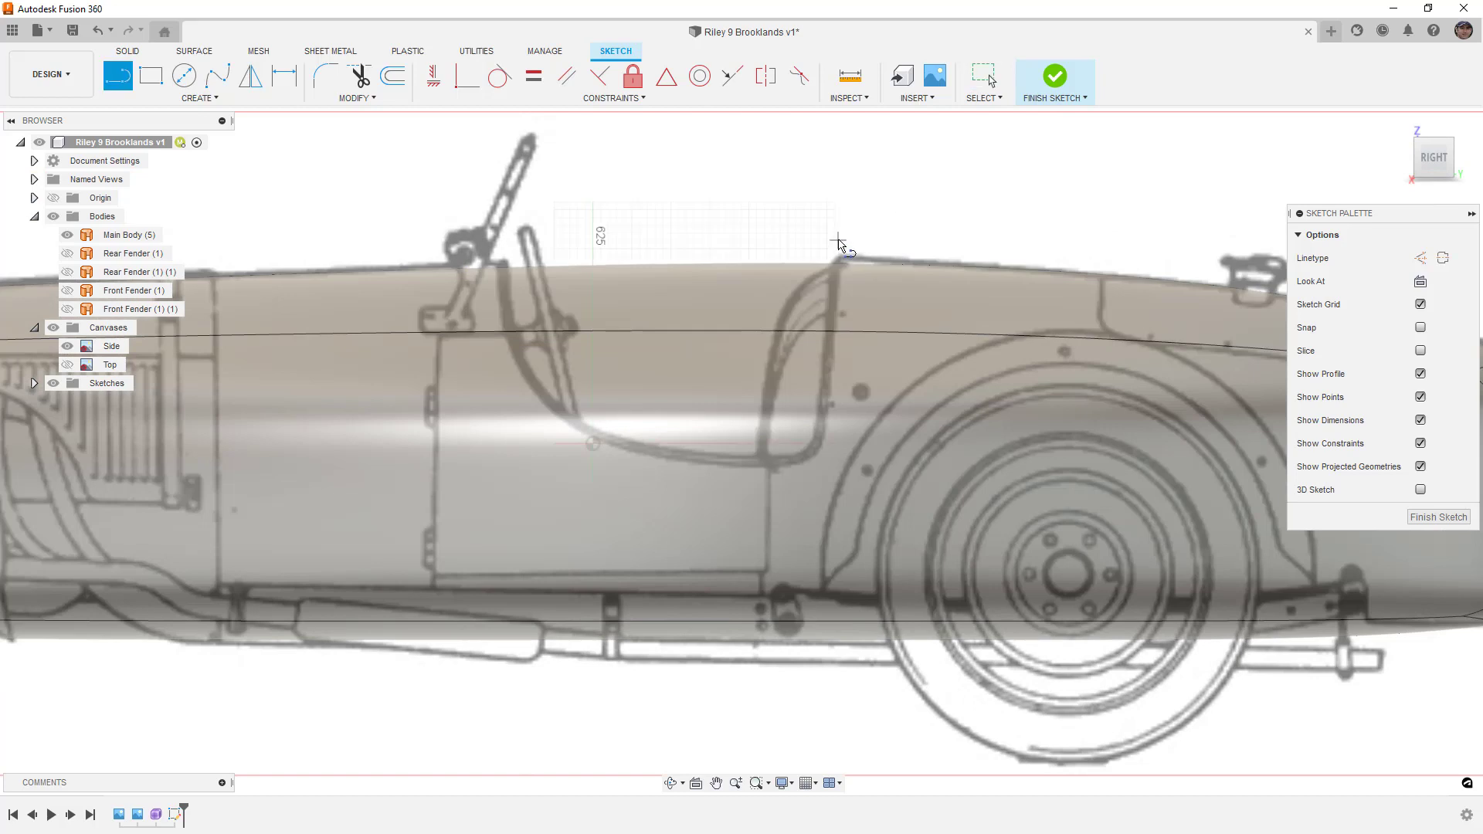
click(840, 238)
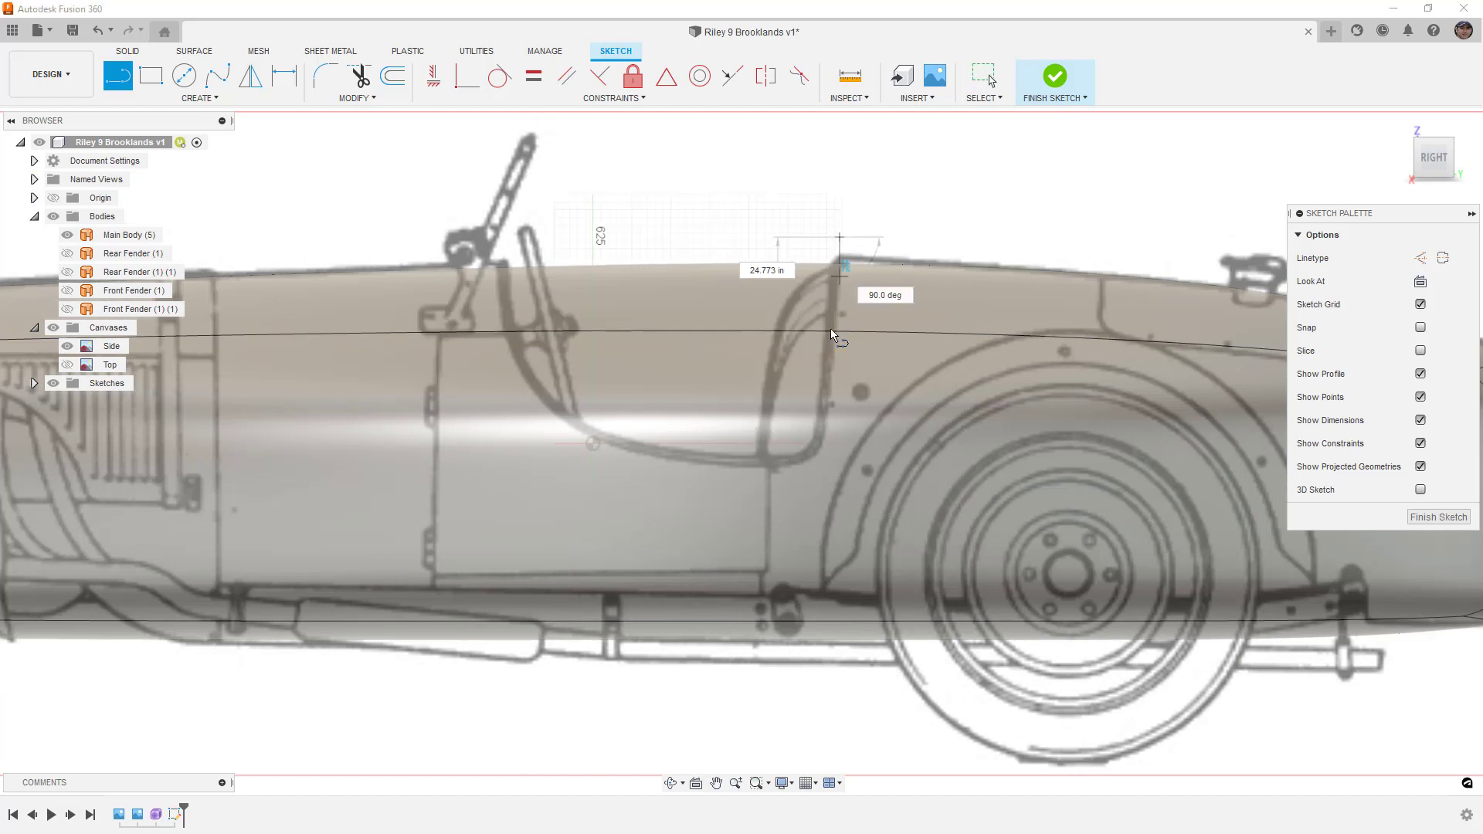
click(821, 433)
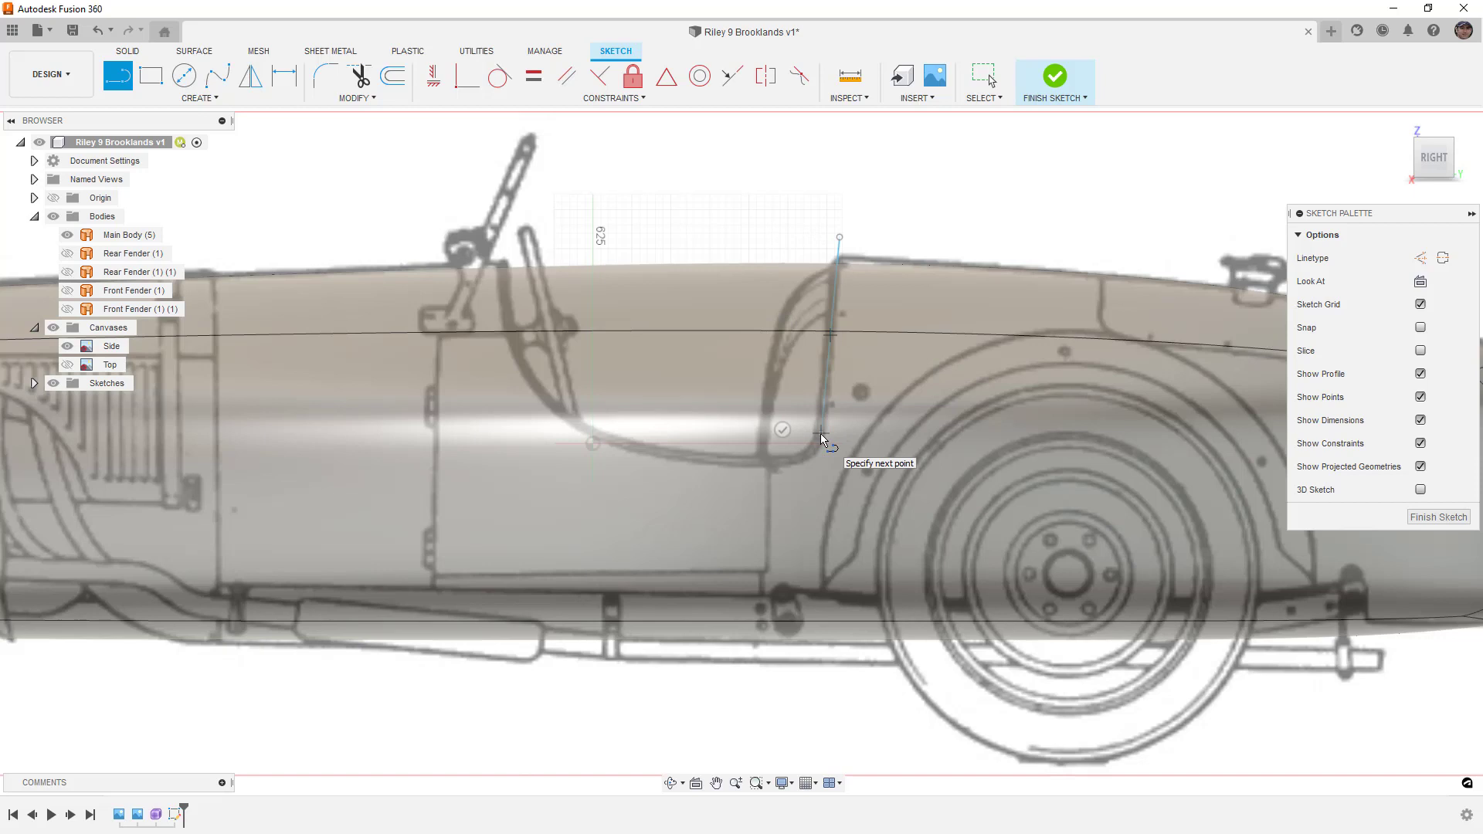
click(781, 460)
mouse_move(591, 434)
mouse_down()
mouse_move(541, 312)
mouse_move(680, 354)
mouse_move(643, 299)
mouse_move(615, 289)
mouse_move(513, 337)
mouse_move(537, 391)
mouse_move(571, 415)
mouse_move(555, 406)
mouse_up()
key(Escape)
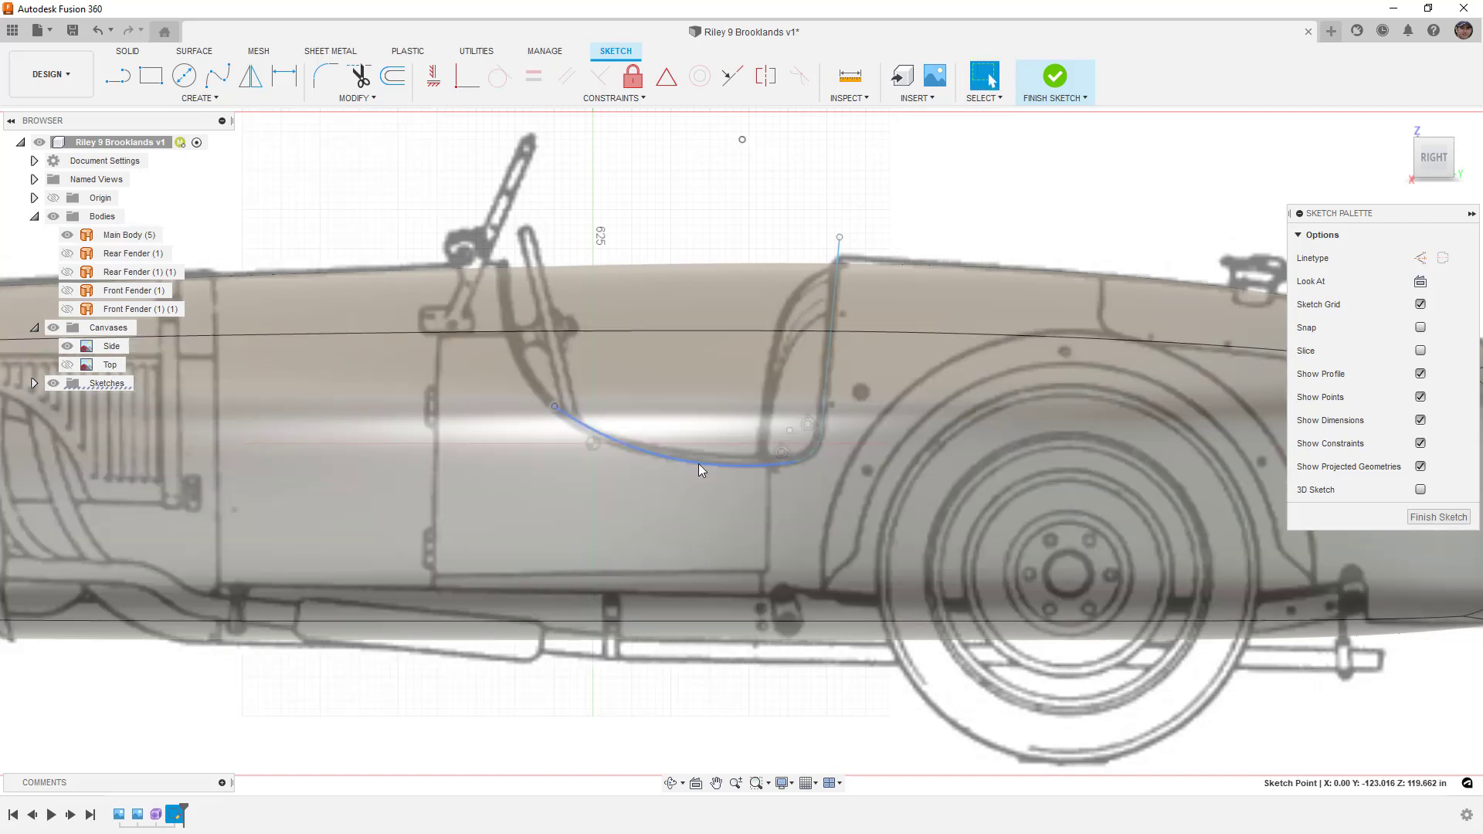
Drag the arc's endpoints onto the cutout outline to smooth the corner
click(699, 462)
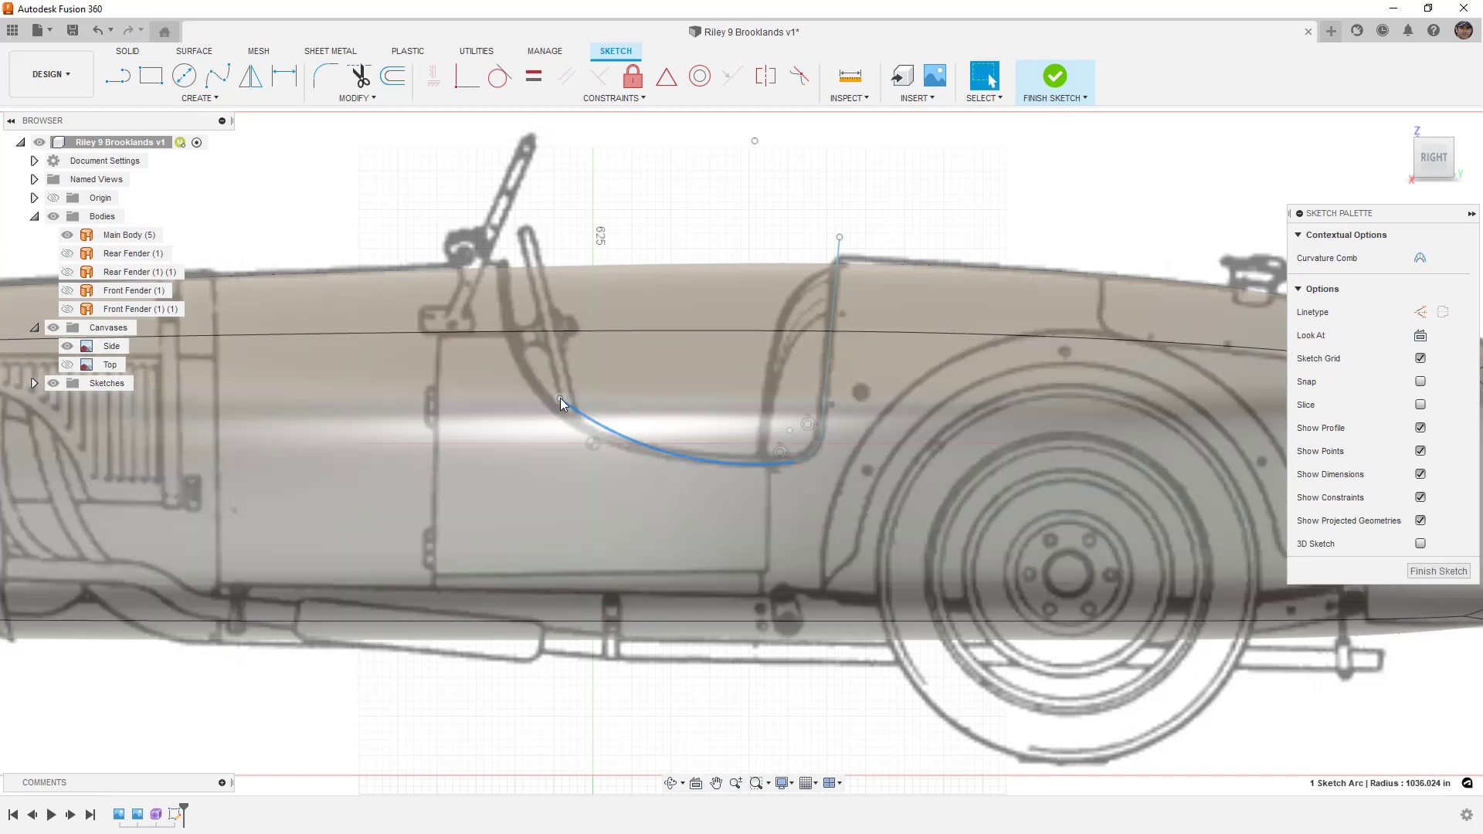
mouse_move(559, 397)
mouse_down()
mouse_move(568, 416)
mouse_move(554, 407)
mouse_up()
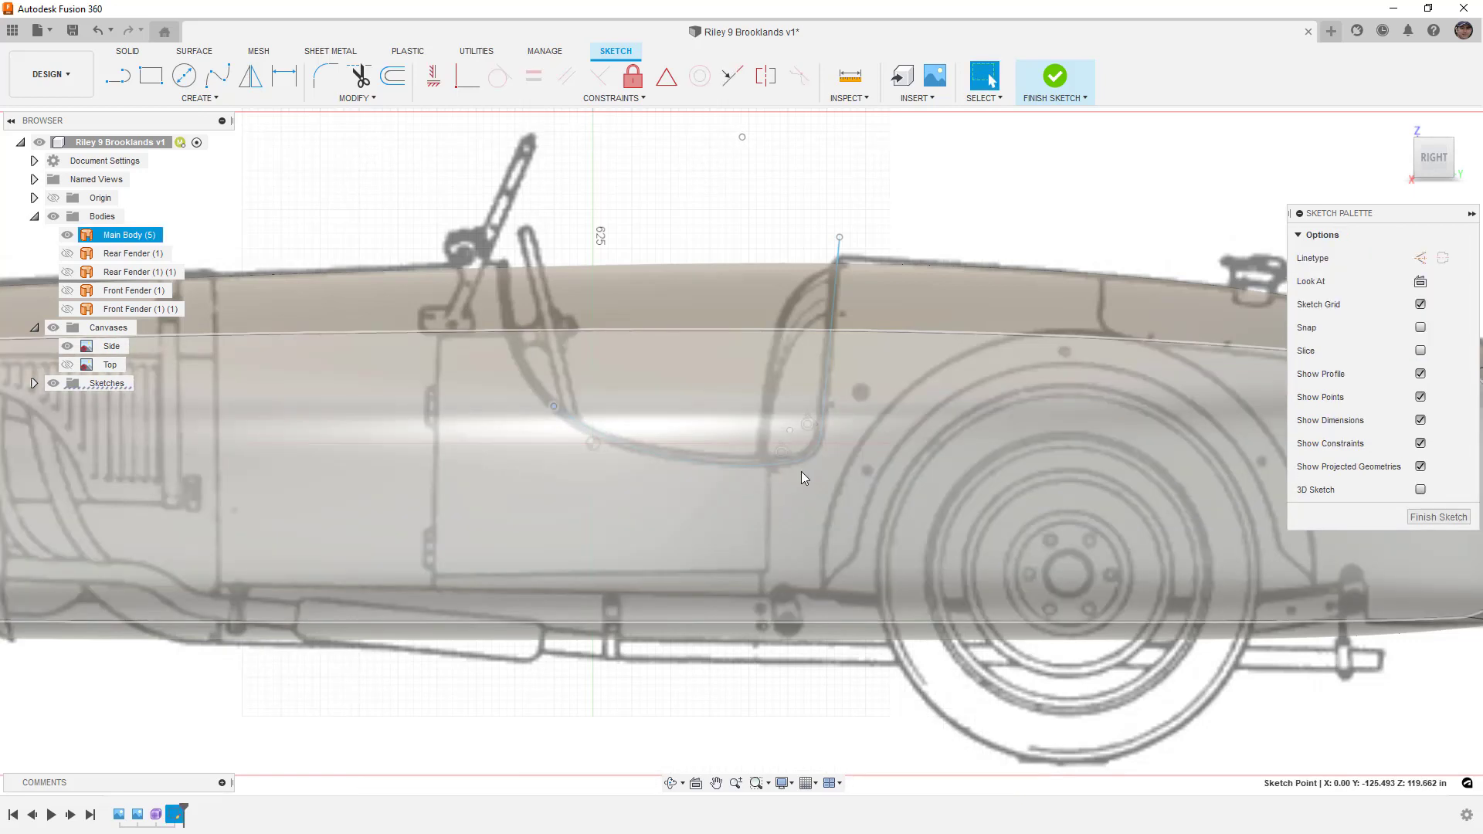
drag(792, 463, 788, 464)
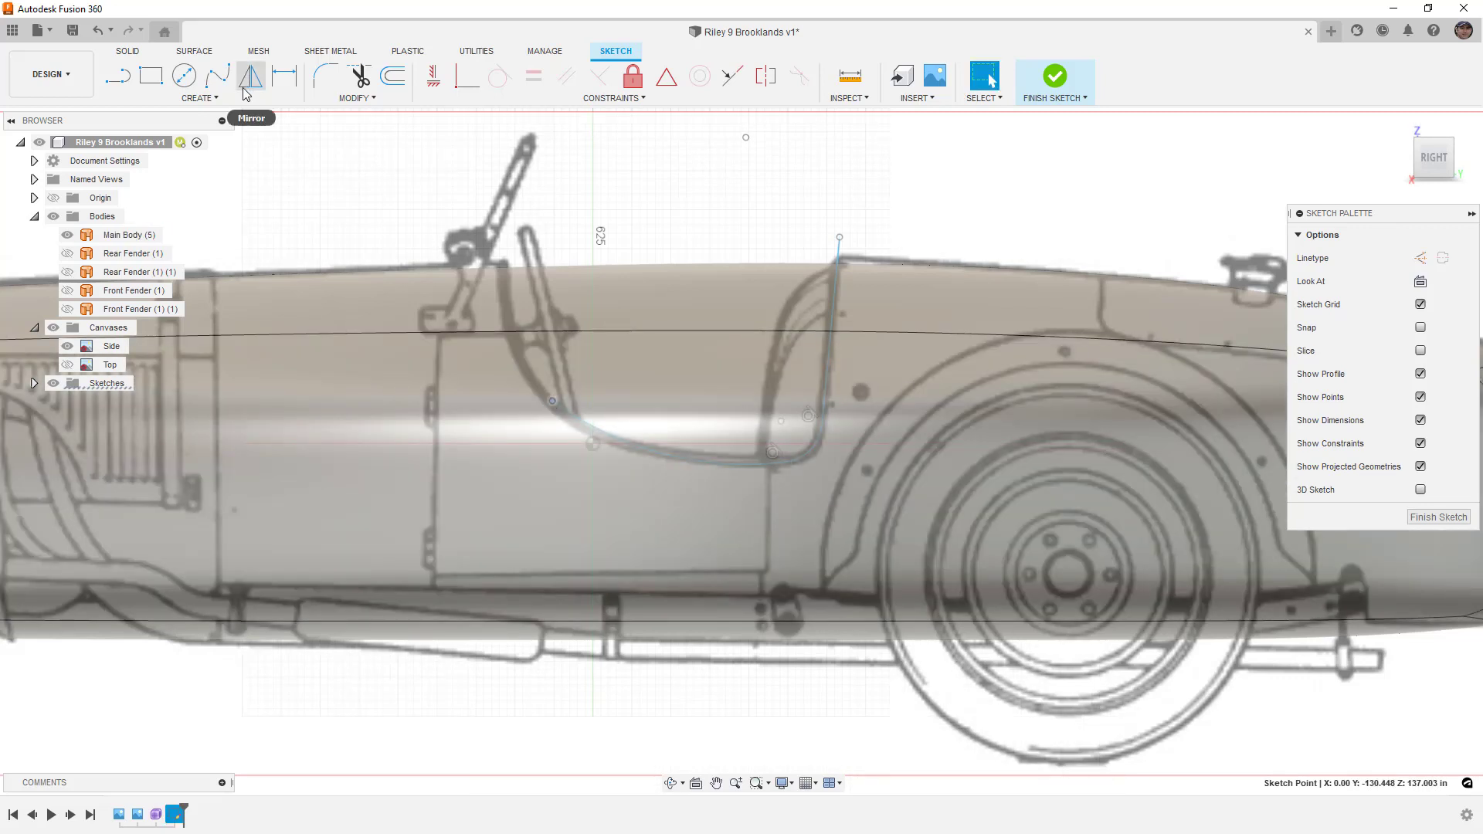
Draw an arc from the lower curve's left end up the cockpit cutout's front side
click(199, 99)
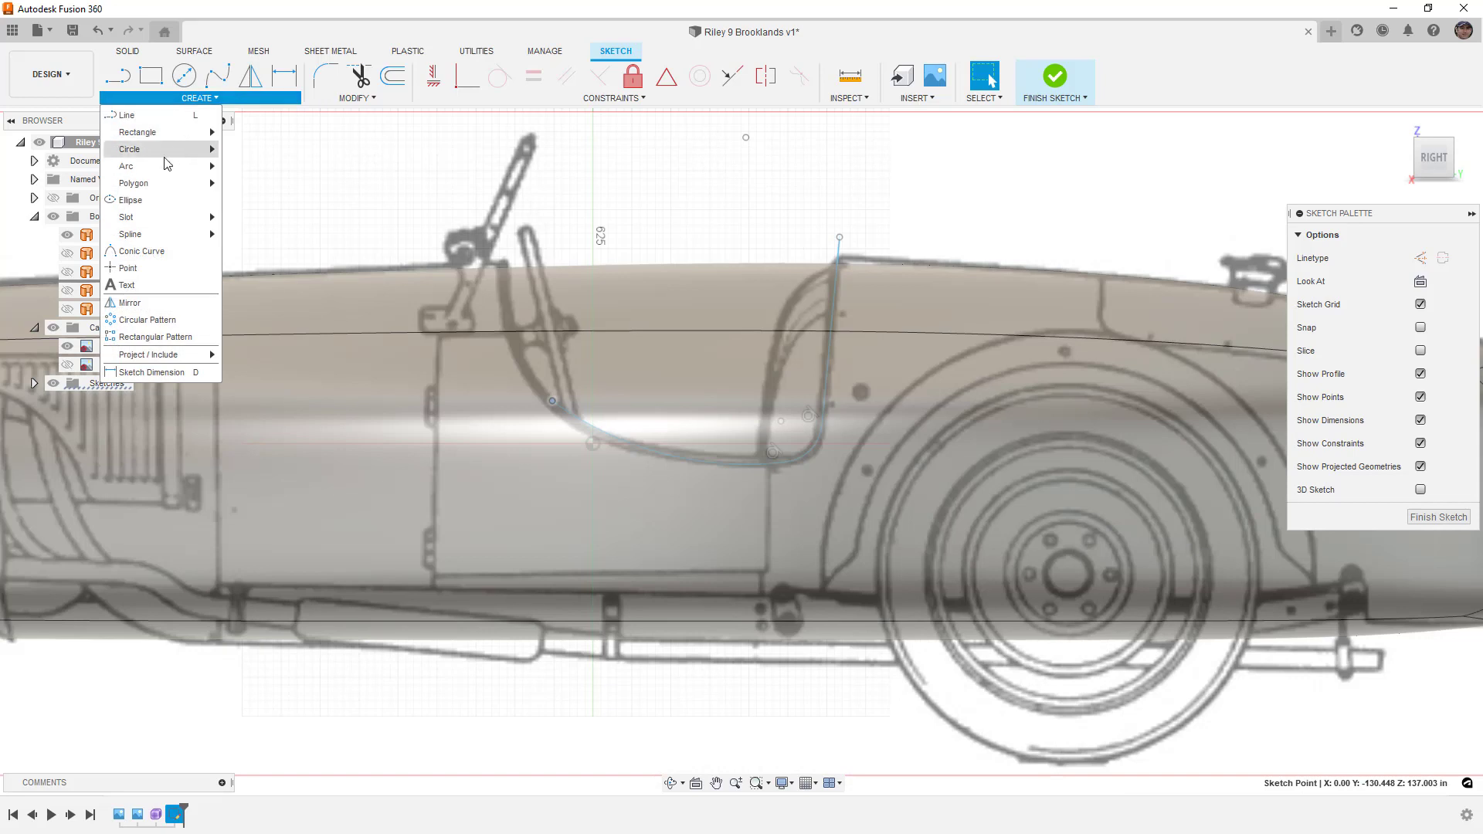
mouse_move(163, 166)
click(248, 201)
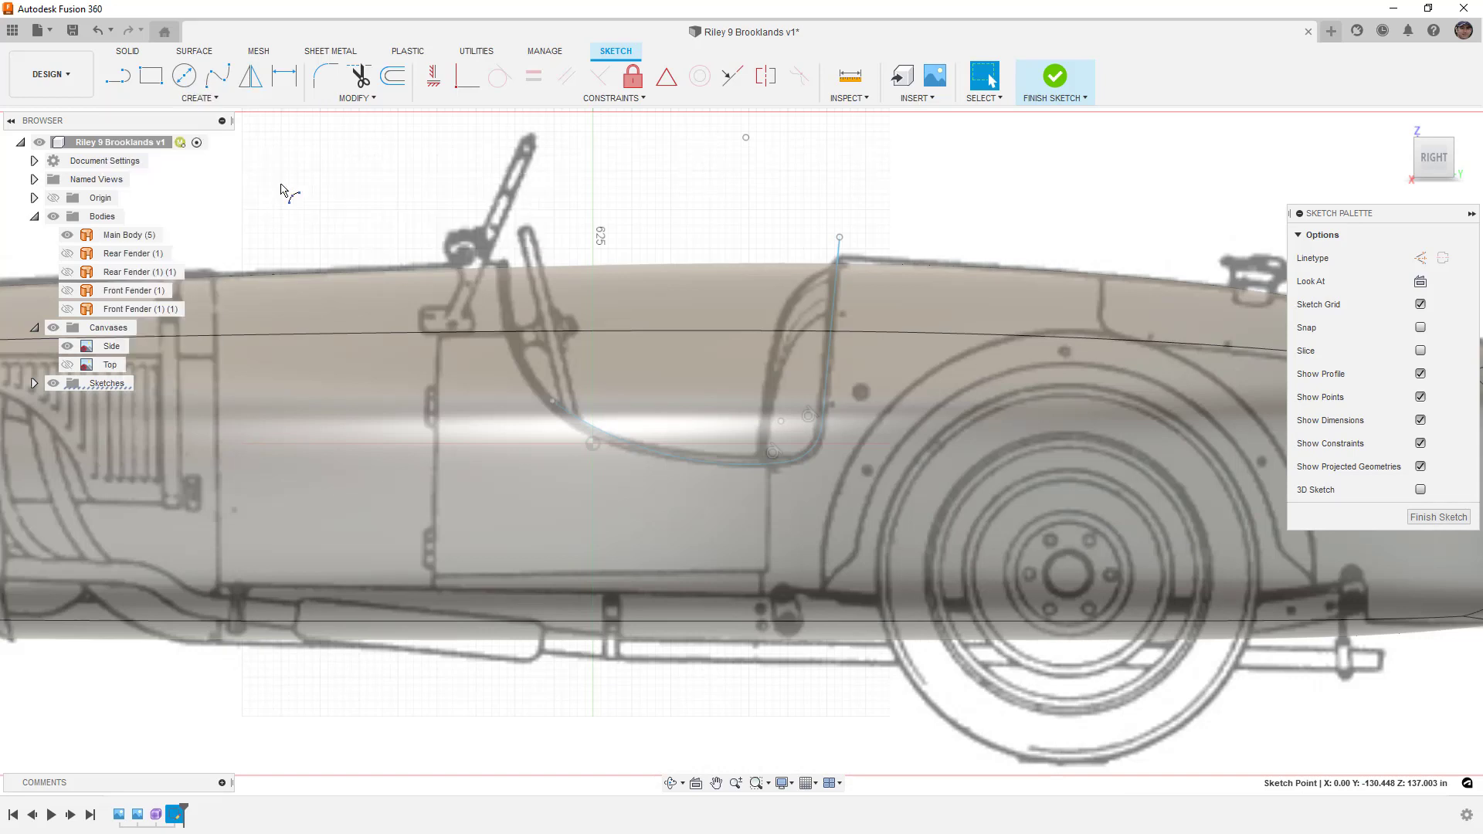
click(553, 403)
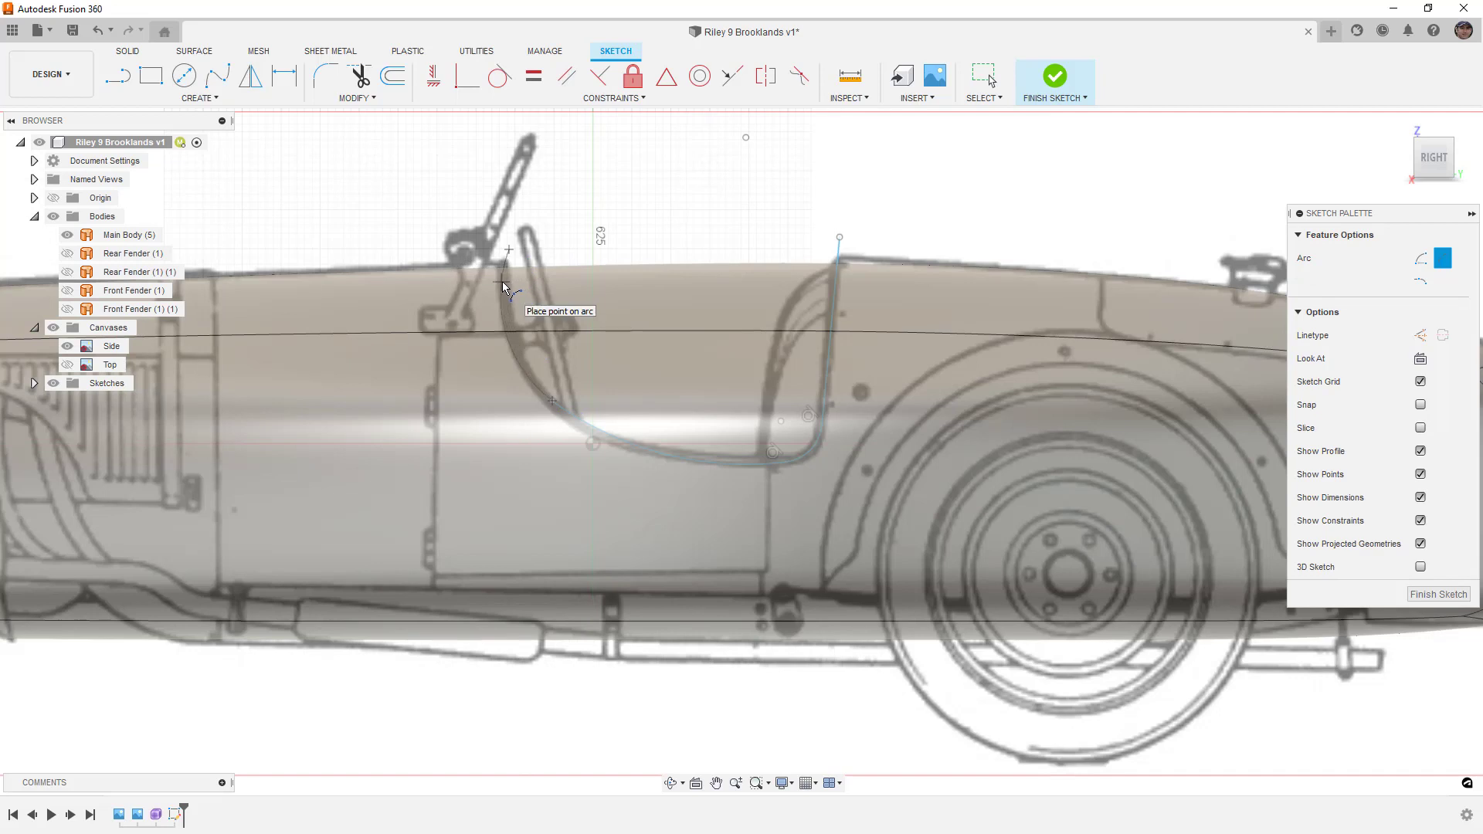
click(502, 281)
key(Escape)
Make the arc tangent to the lower curve, fit its ends to the drawing, and hide Main Body
click(497, 77)
click(547, 396)
click(575, 423)
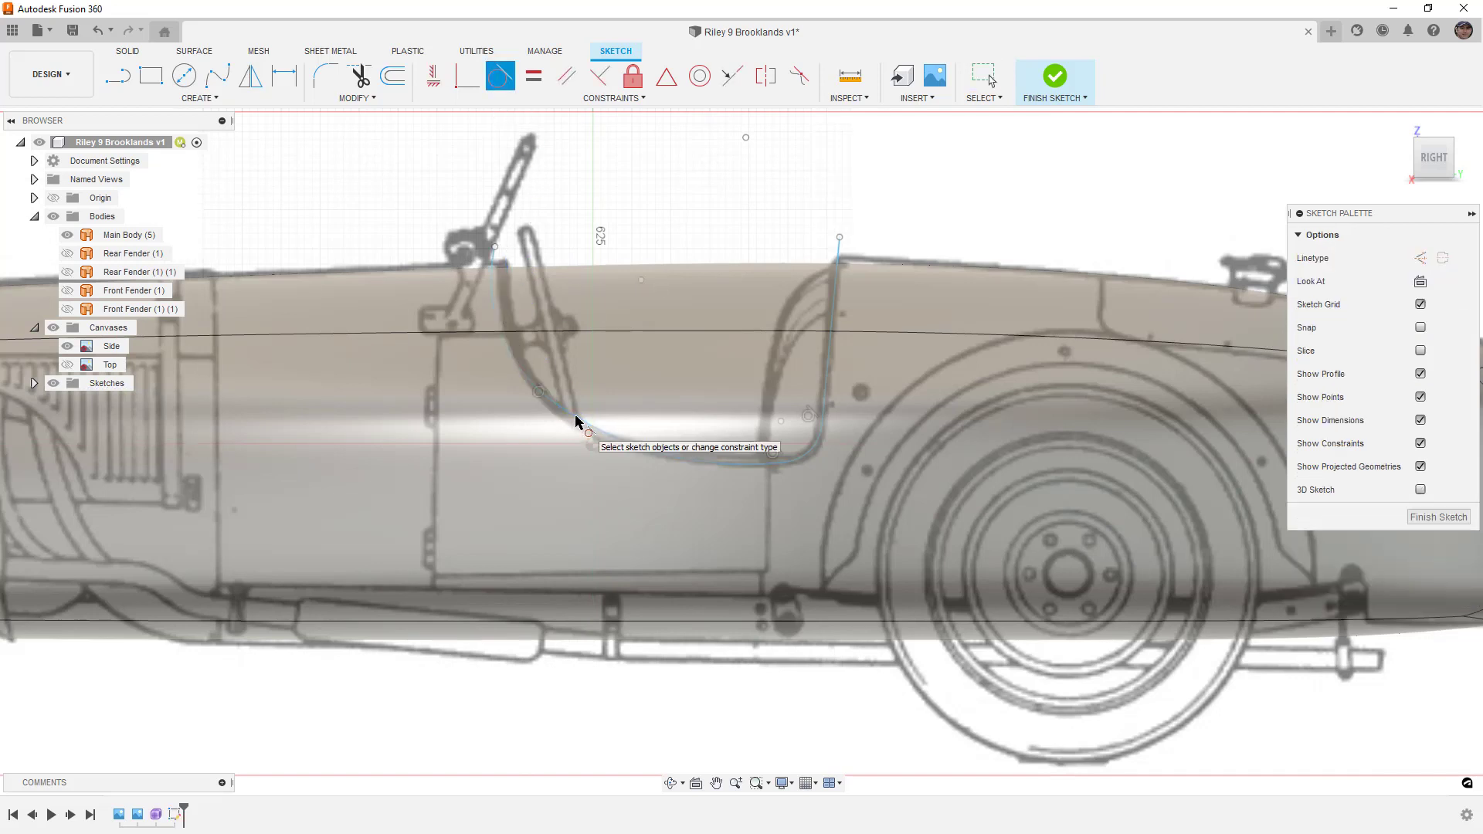
key(Escape)
drag(495, 252, 506, 253)
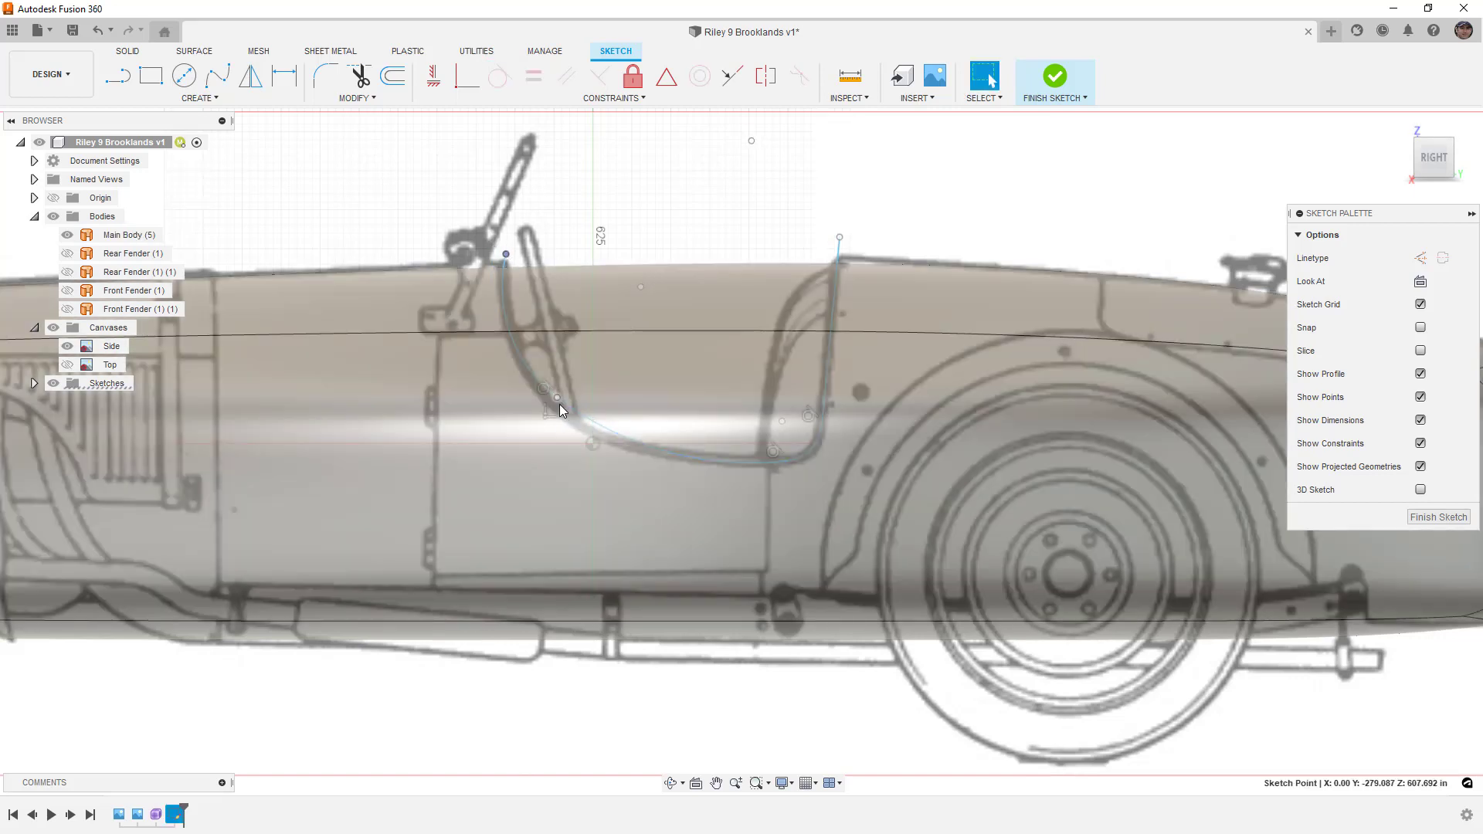
drag(559, 405, 579, 421)
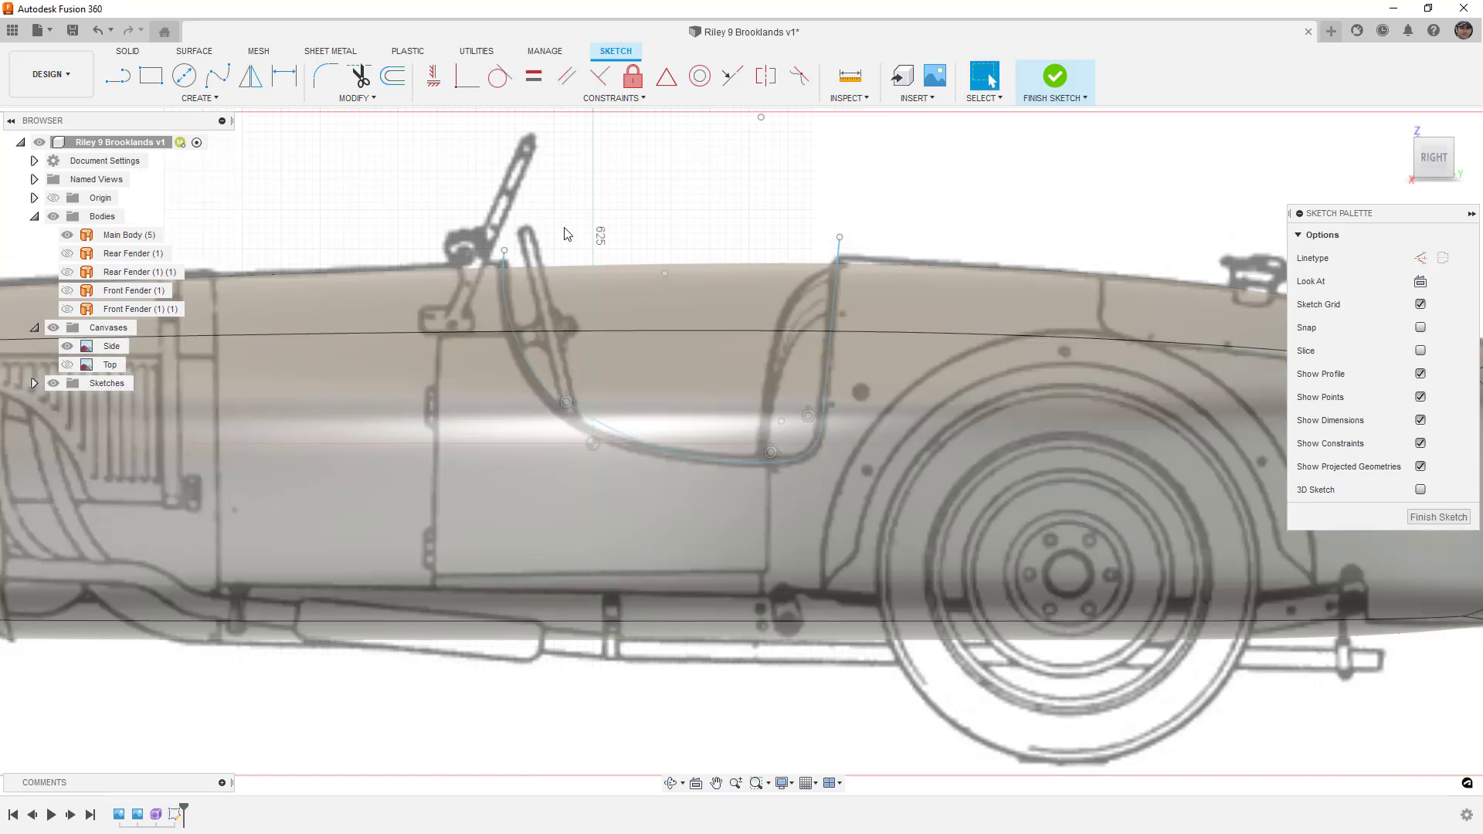
click(67, 235)
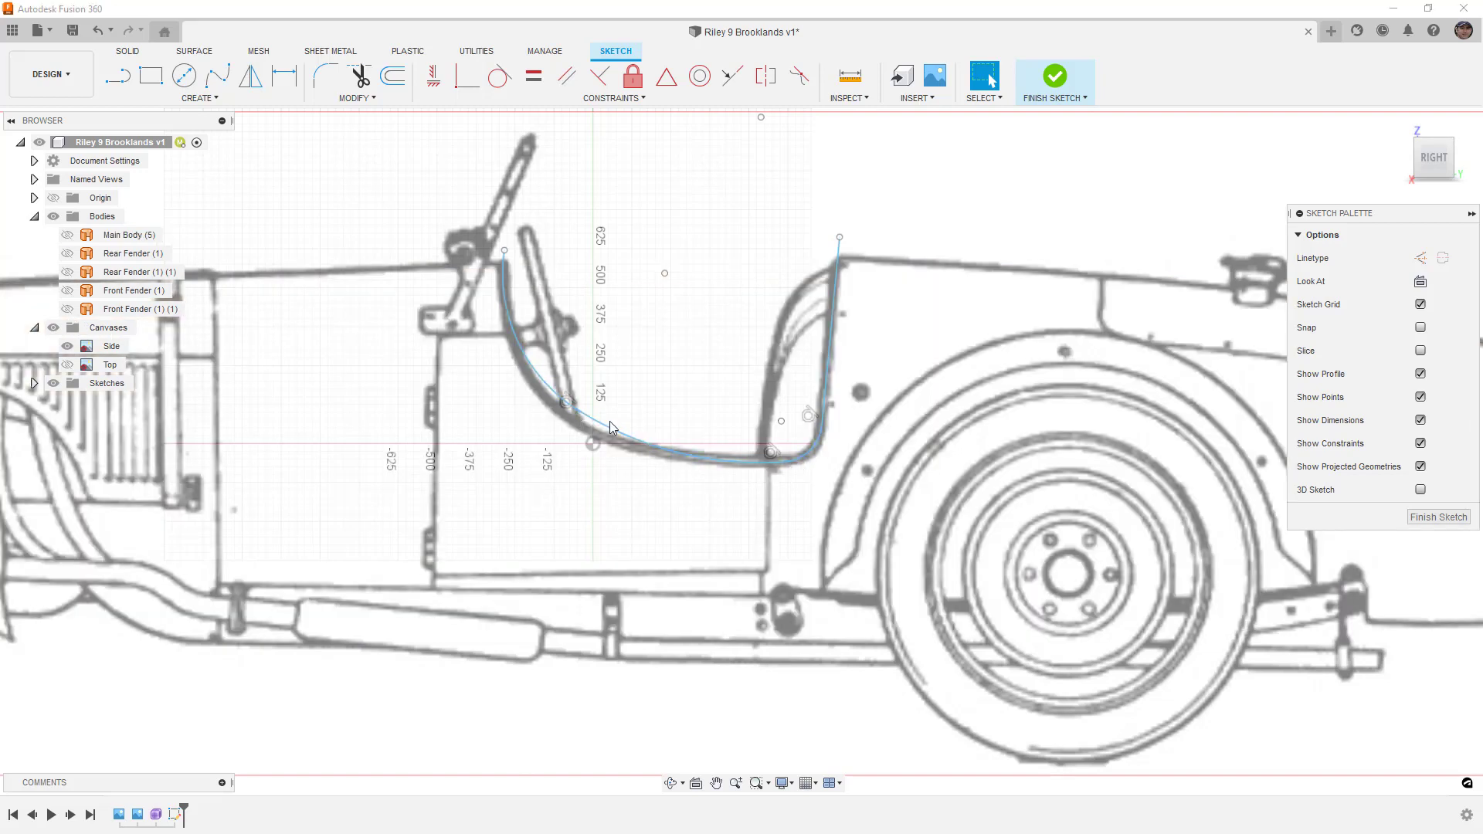
click(554, 394)
Delete the front arc and stray piece, then draw a fit-point spline from the bottom curve to the cockpit top
key(Delete)
click(618, 430)
key(Delete)
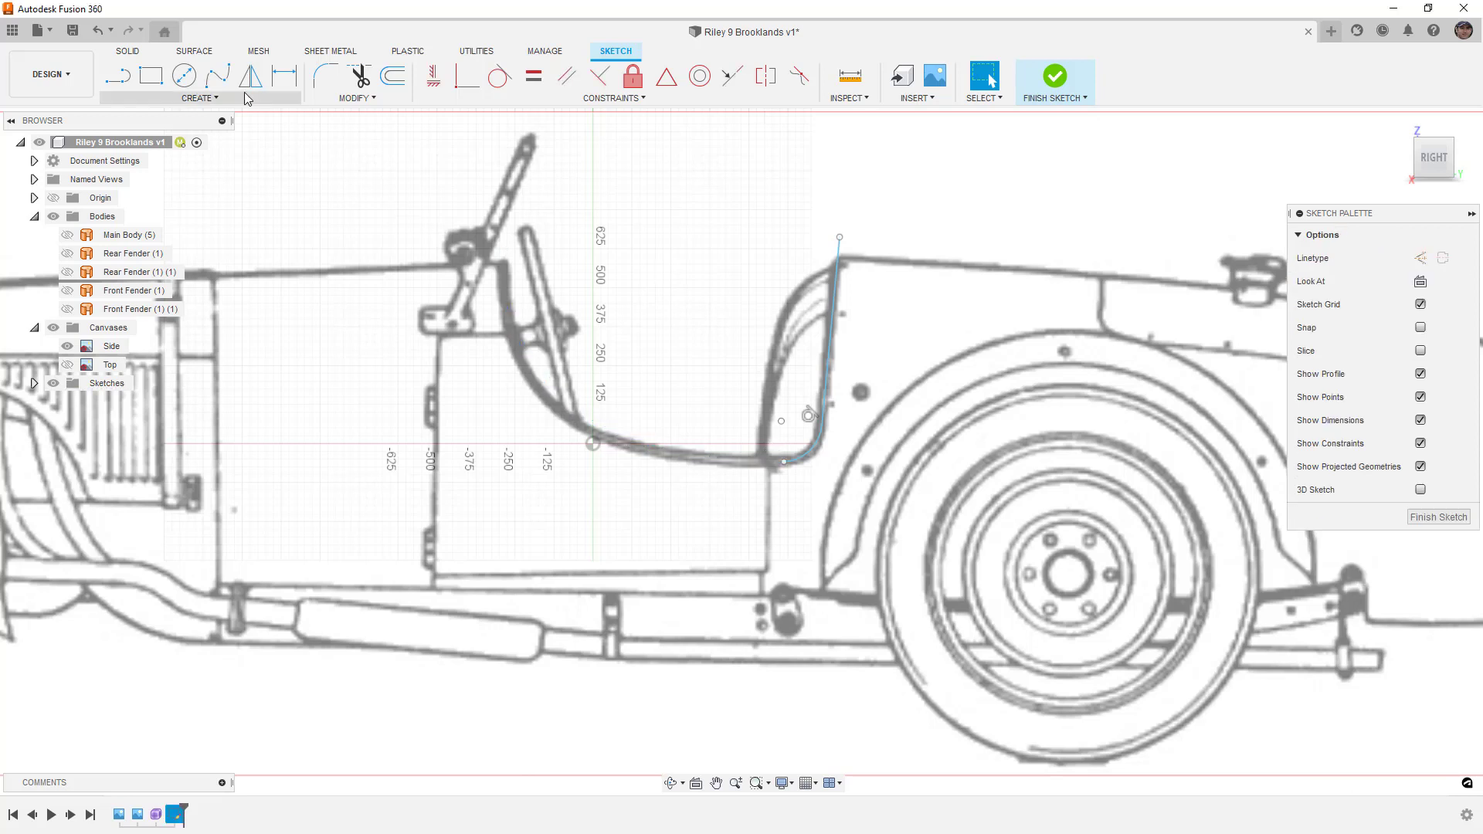
click(218, 75)
click(784, 462)
click(504, 229)
key(Return)
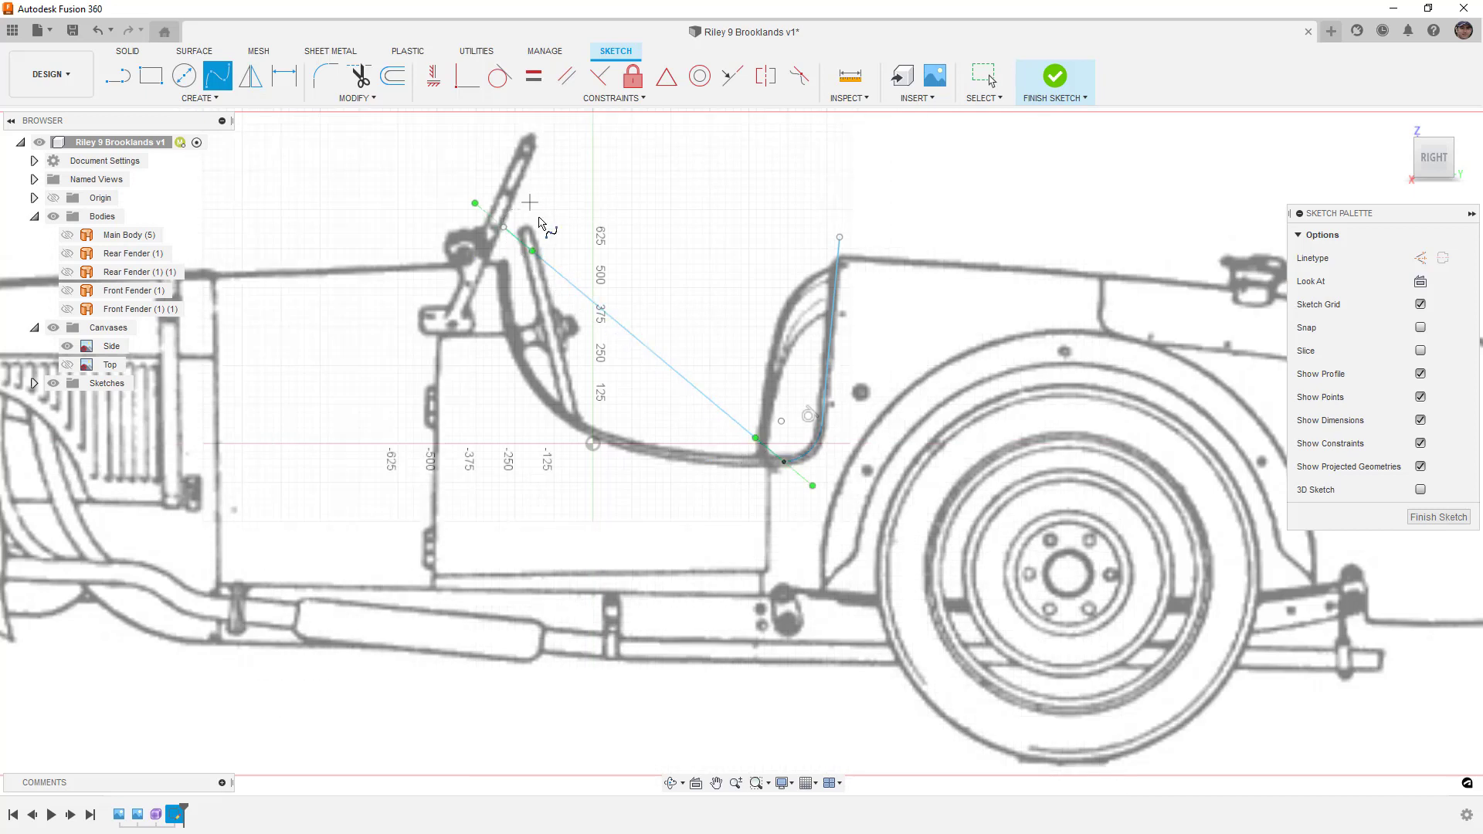
key(Escape)
Make the spline tangent to the bottom curve and shift a fit point to follow the drawing
click(740, 429)
shift+click(805, 462)
click(499, 80)
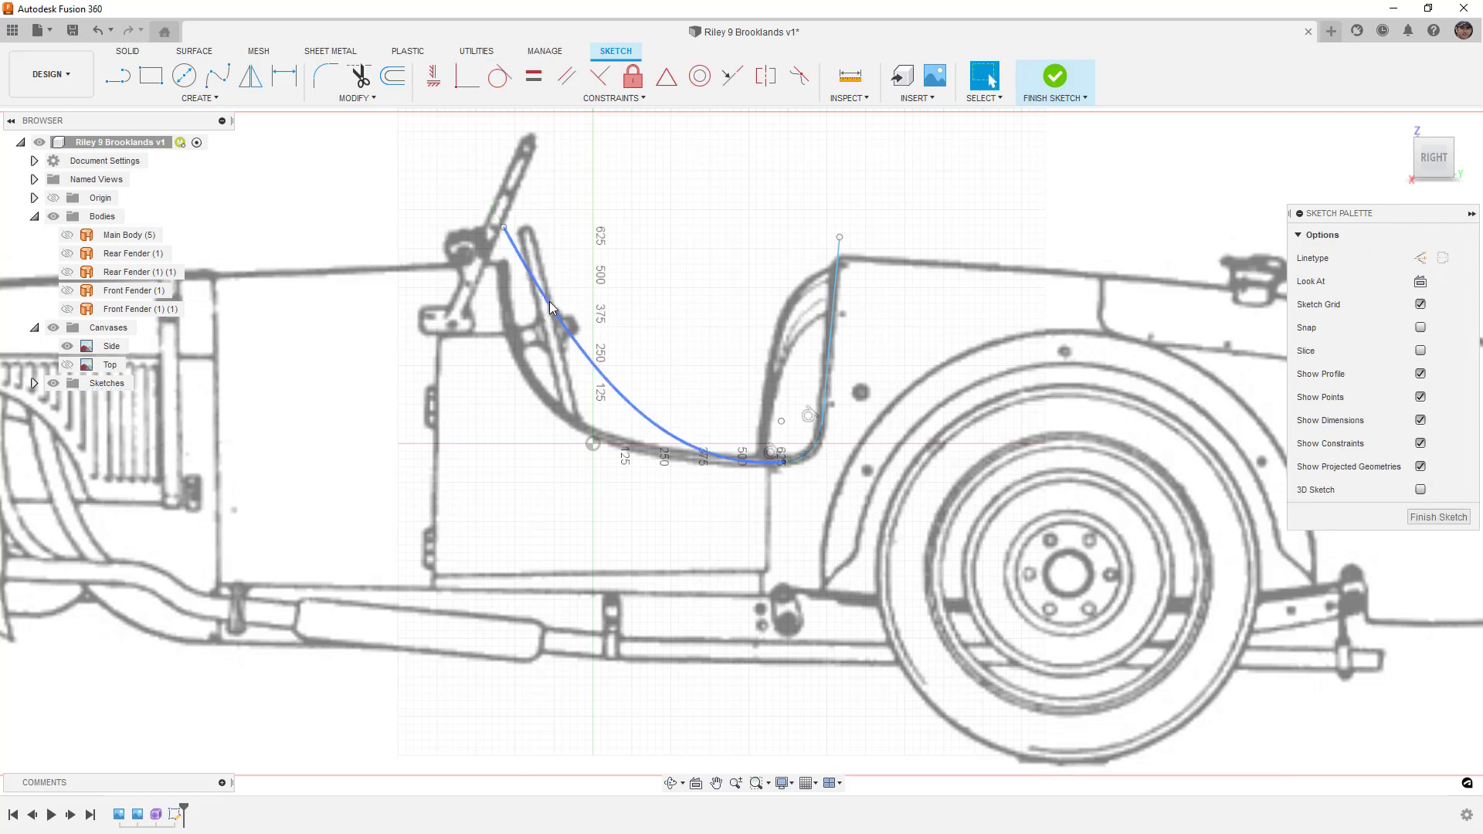
click(527, 261)
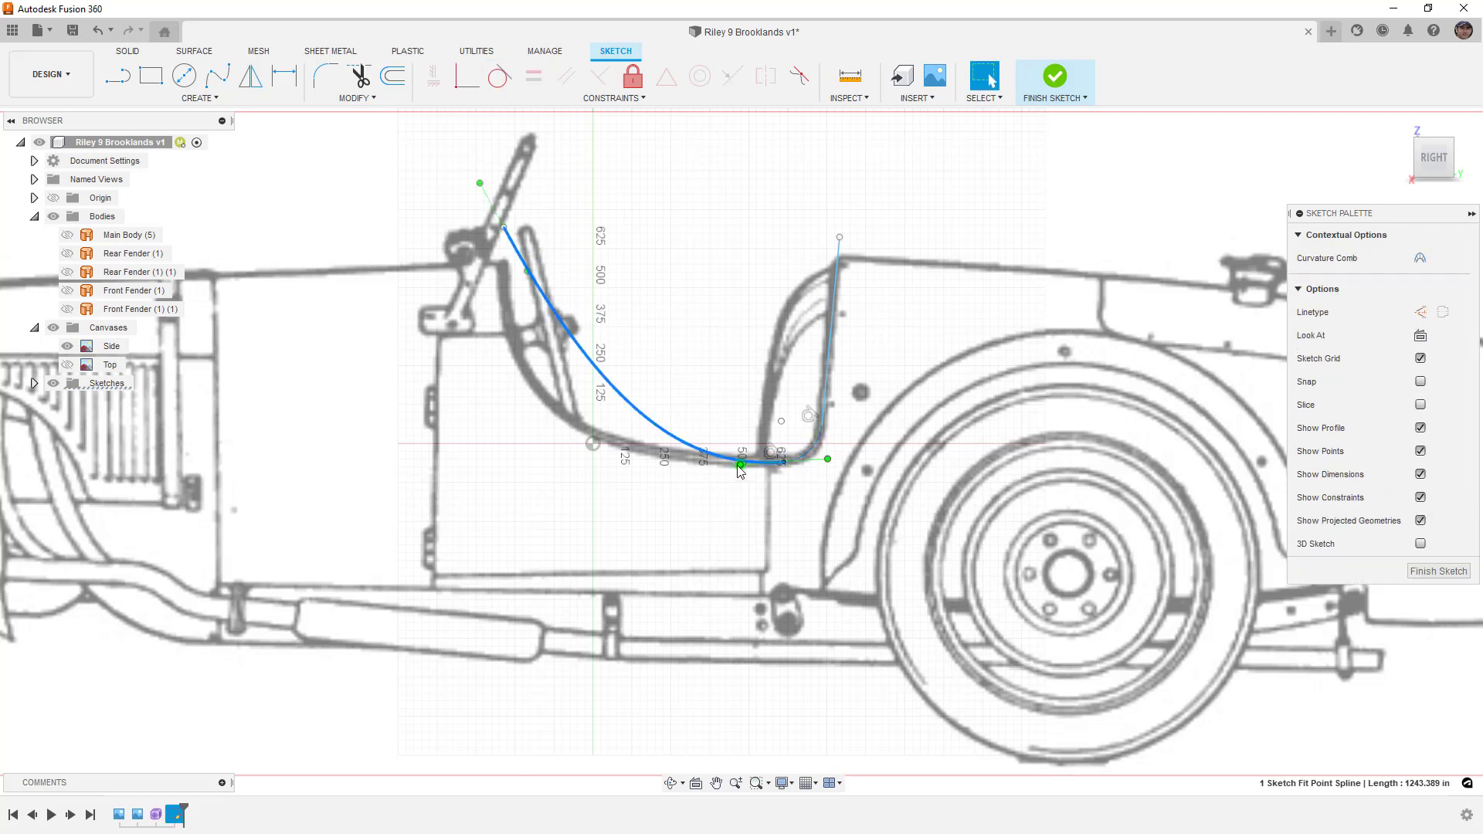
click(727, 465)
drag(726, 467, 699, 469)
click(819, 160)
Finish the sketch, show Main Body again, and trim the cockpit region out using the sketch curve
scroll(815, 160, down, 2)
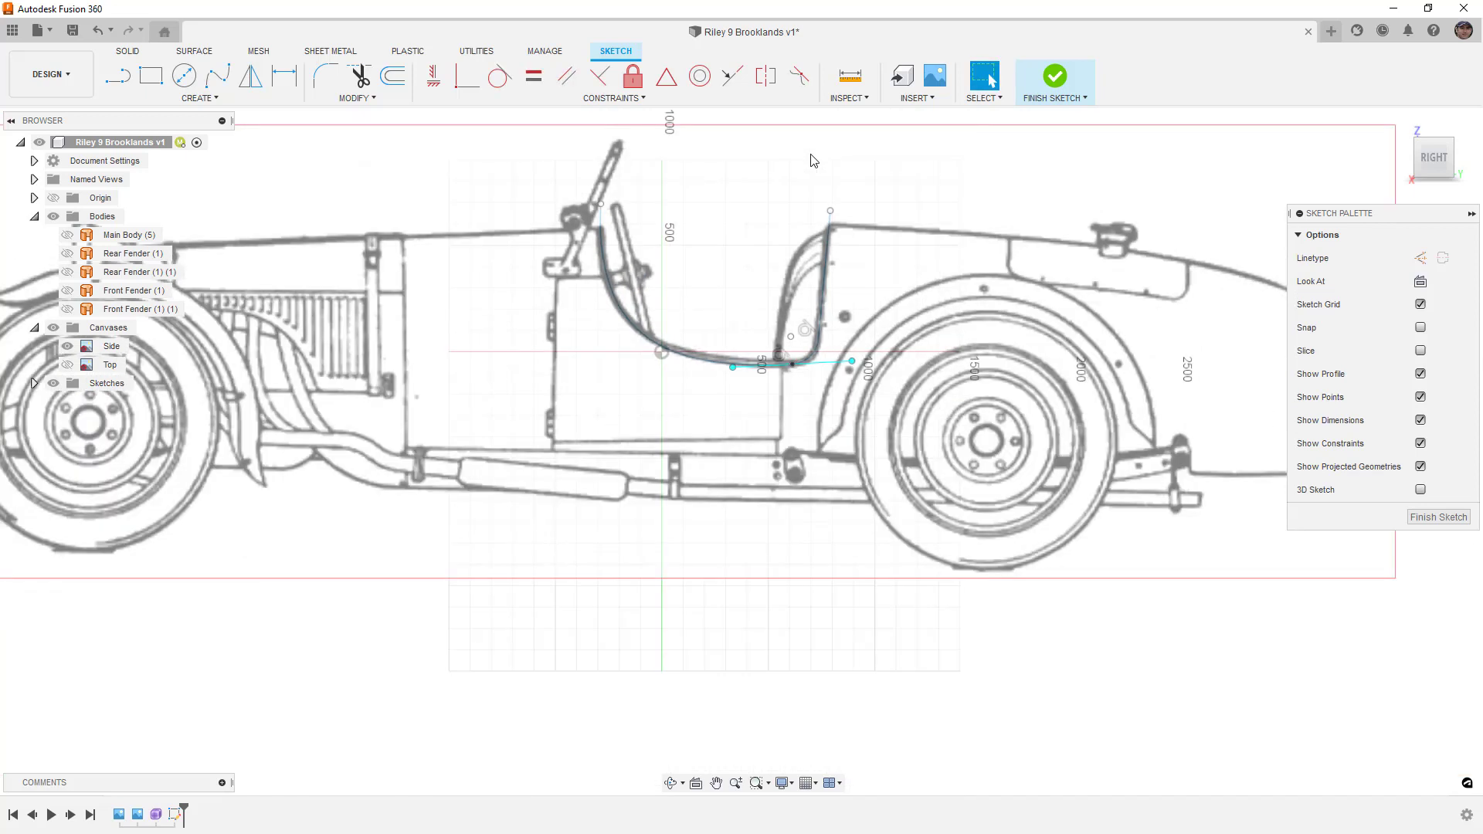
click(1022, 82)
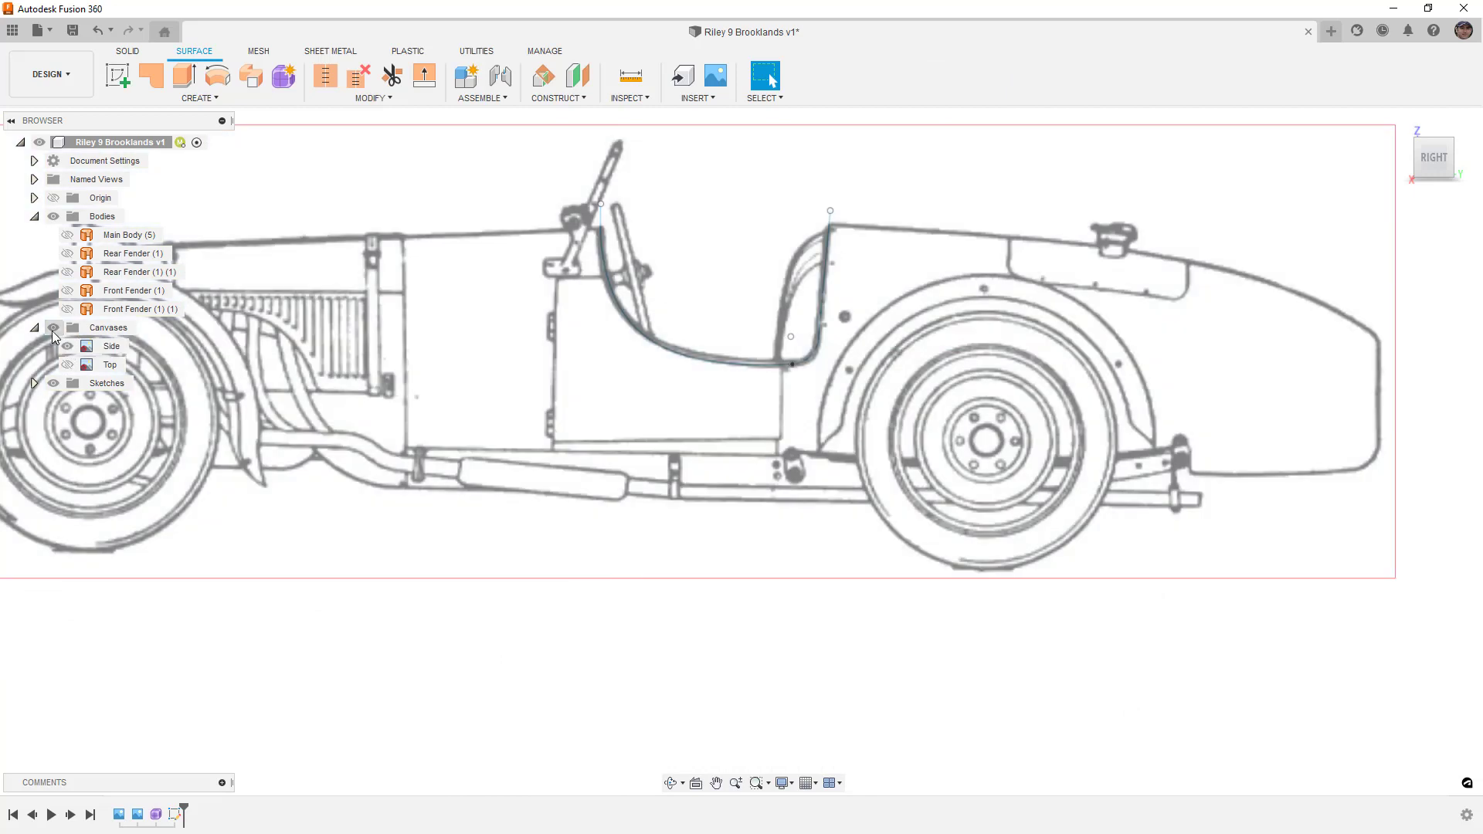
click(53, 329)
click(69, 235)
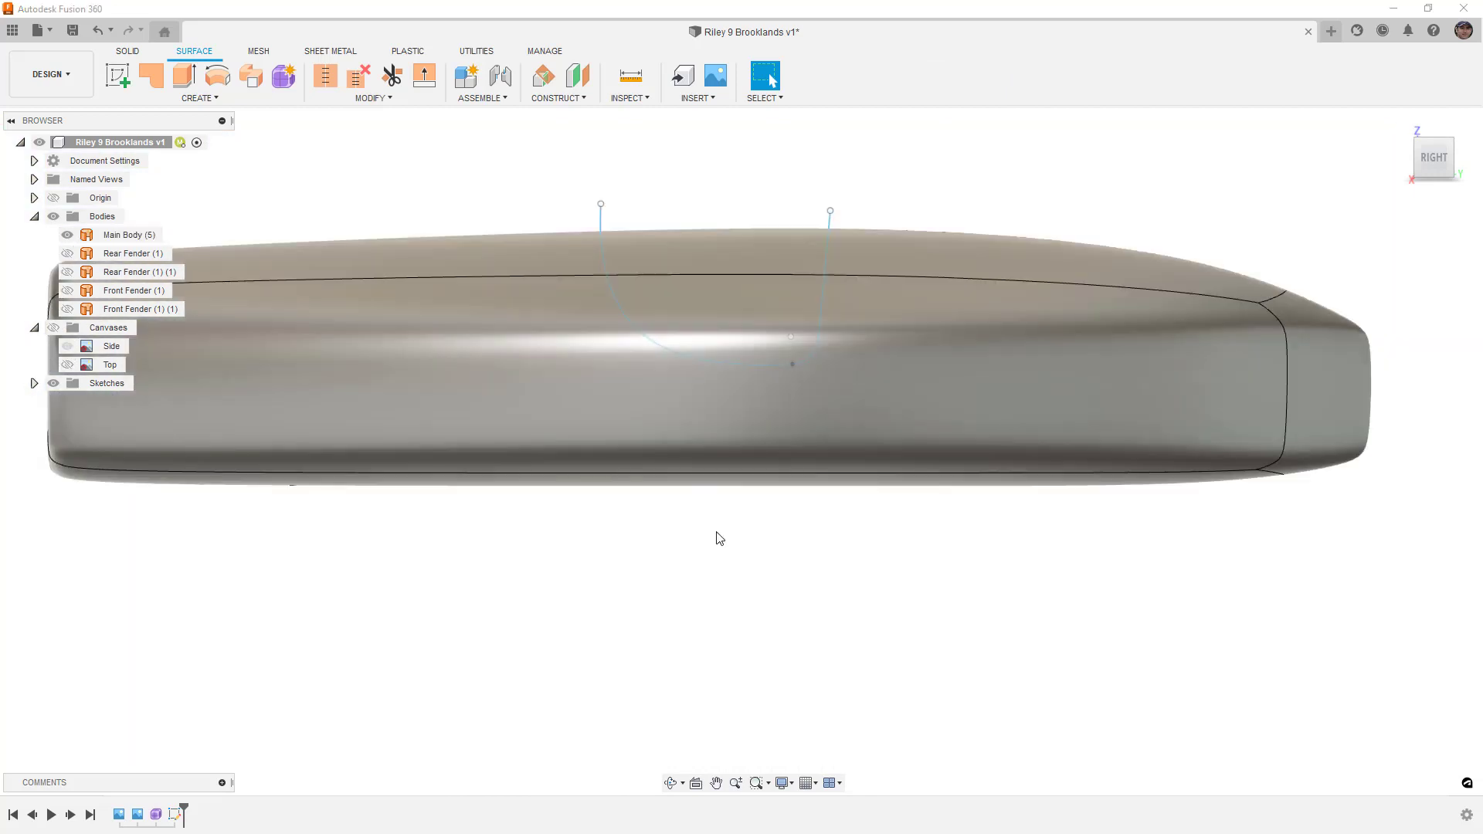
scroll(769, 583, down, 2)
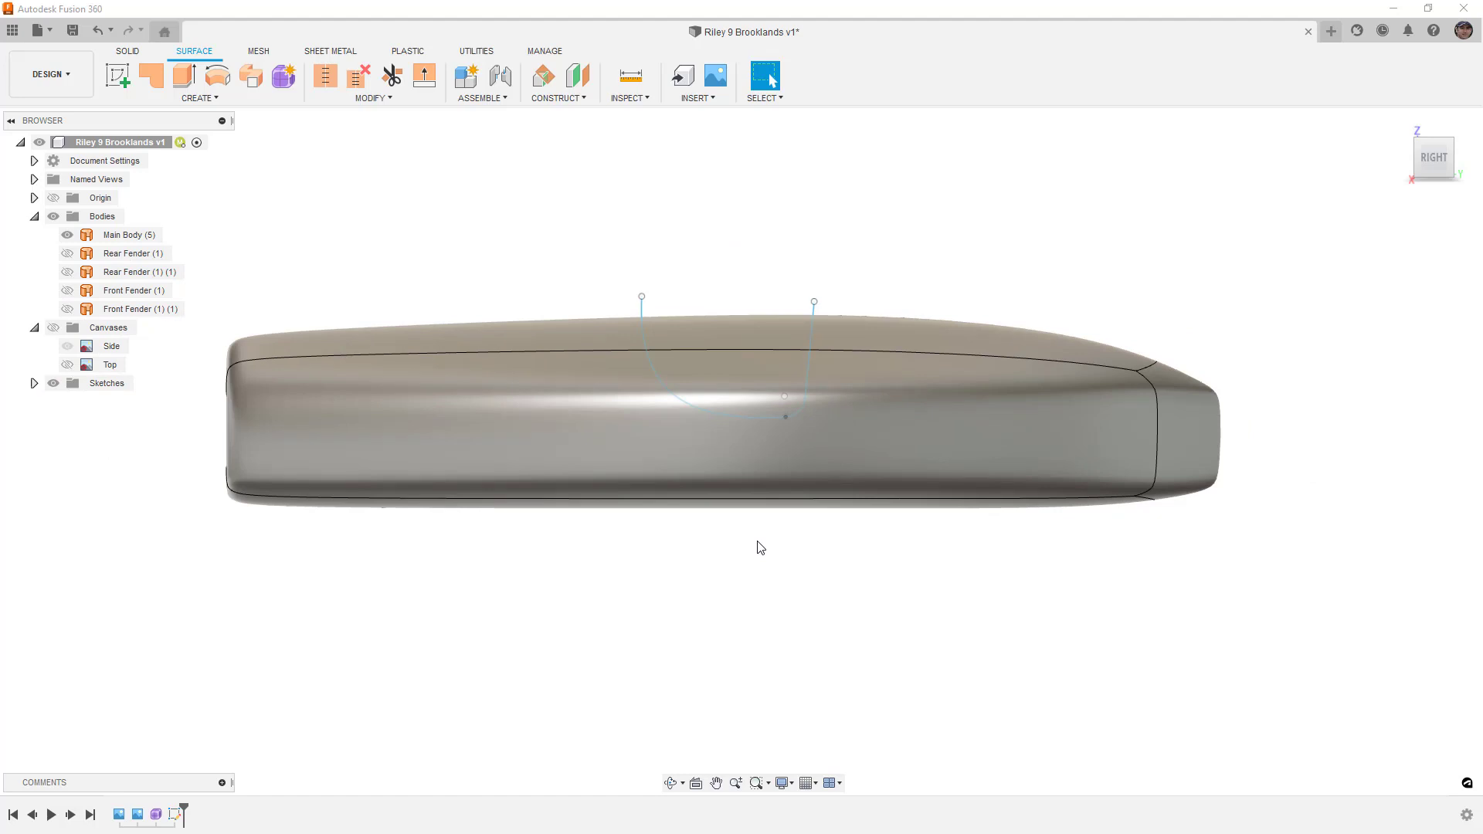
click(394, 82)
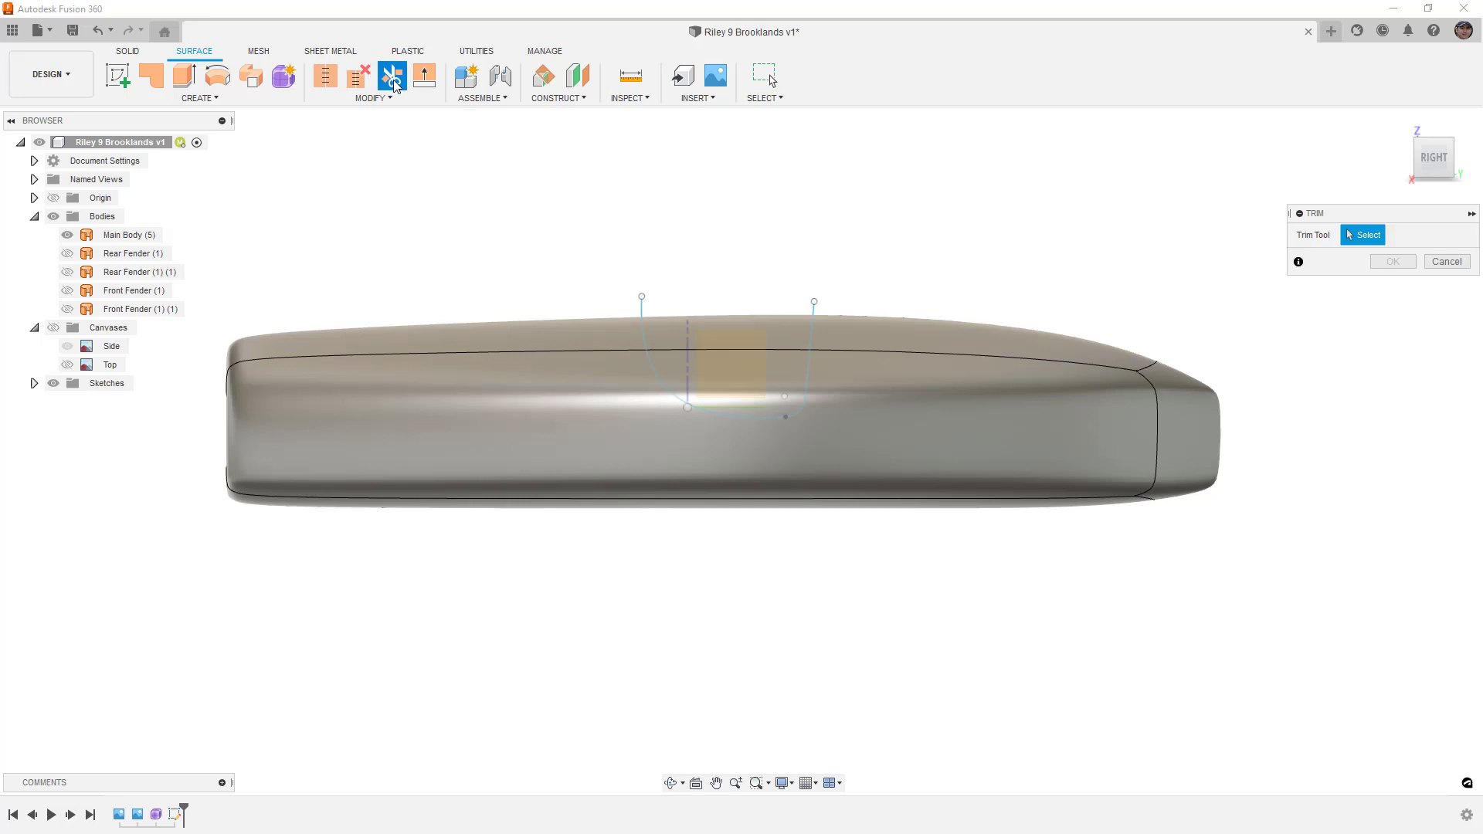
click(646, 317)
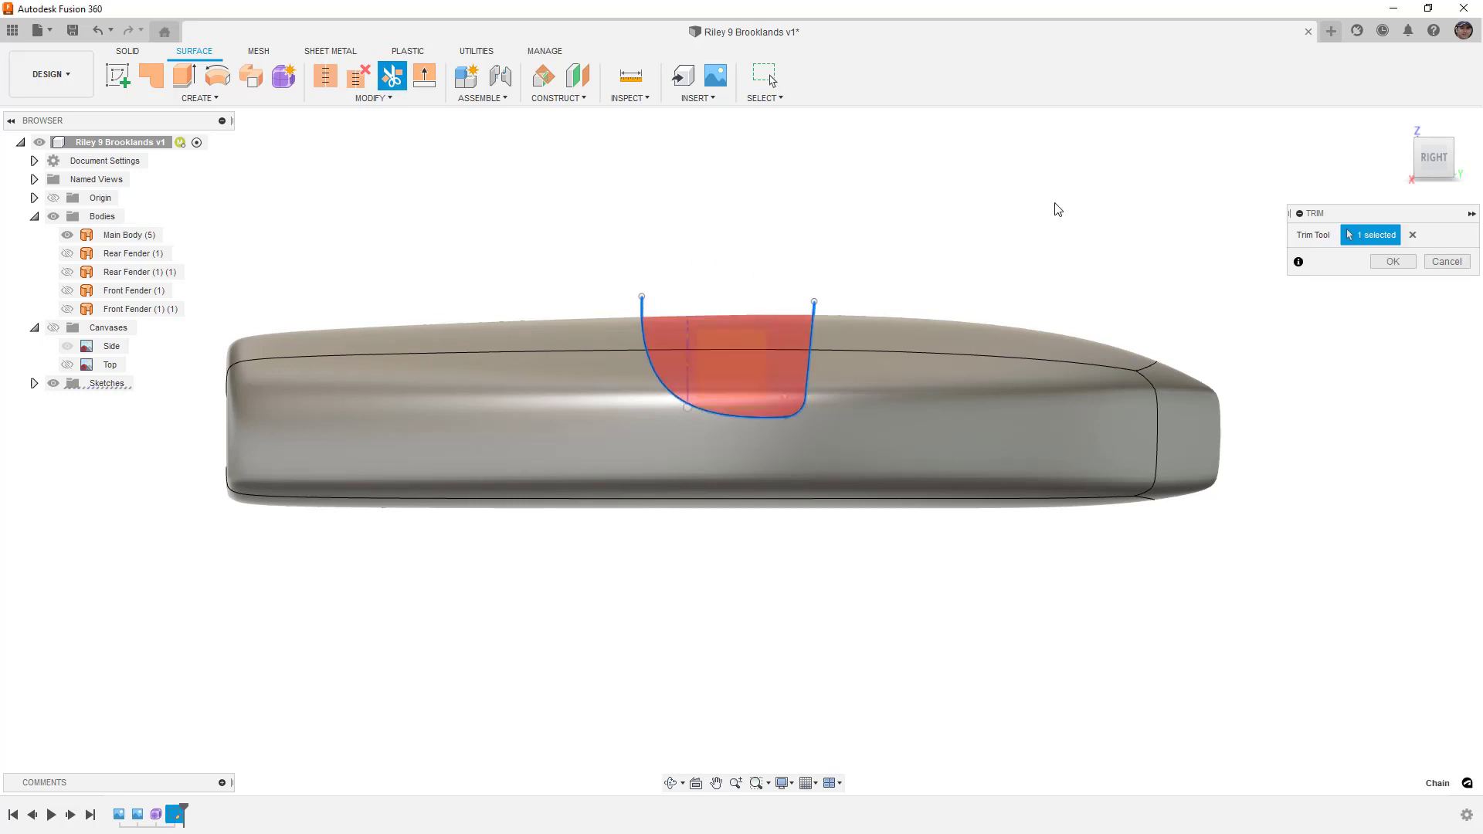
click(1393, 262)
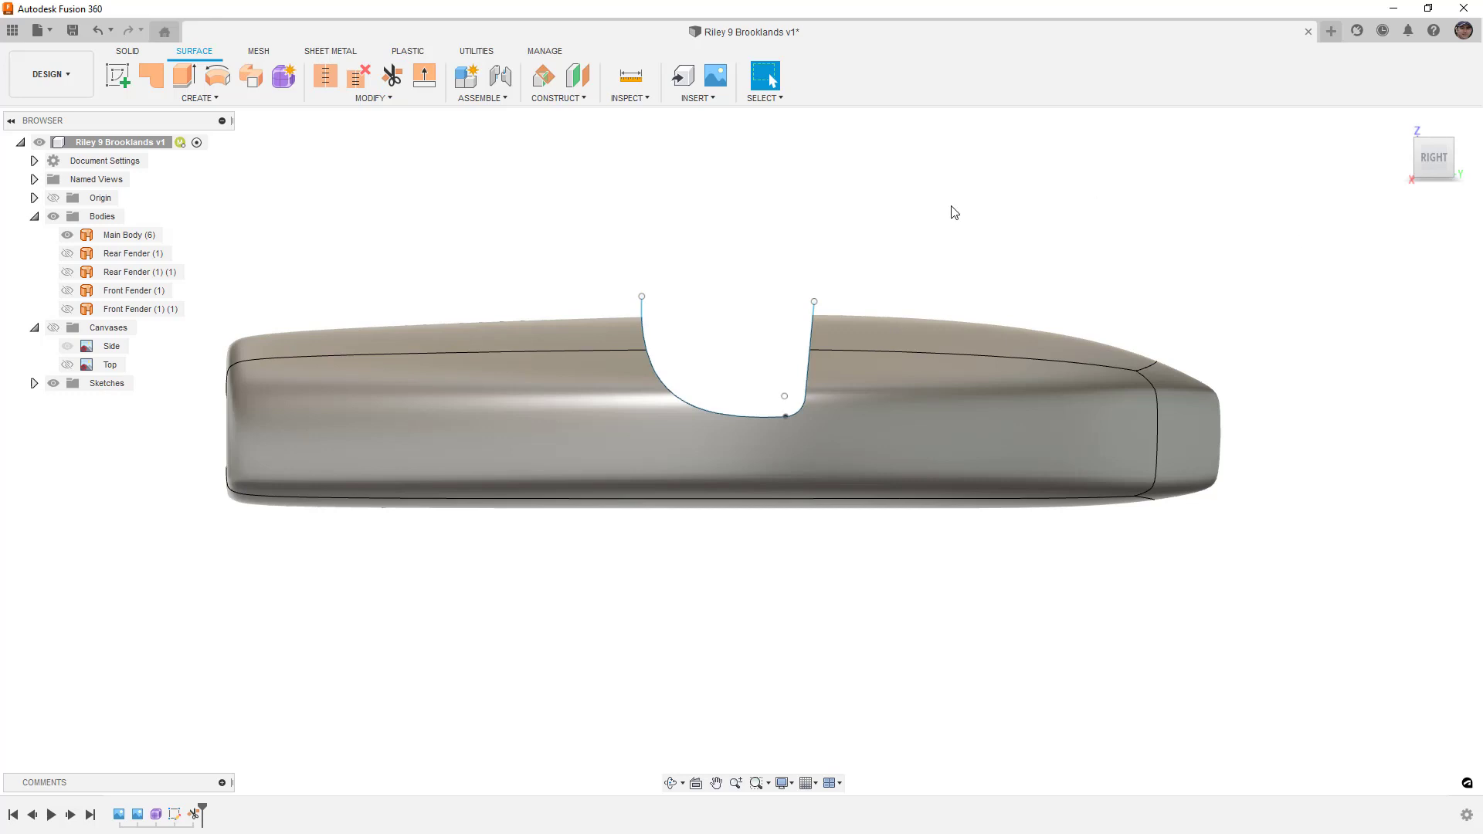
shift+middle_drag(798, 232, 830, 279)
Compare the cockpit against the top-view blueprint, then hide the Top canvas and Sketch1
click(54, 328)
shift+middle_drag(70, 365, 240, 325)
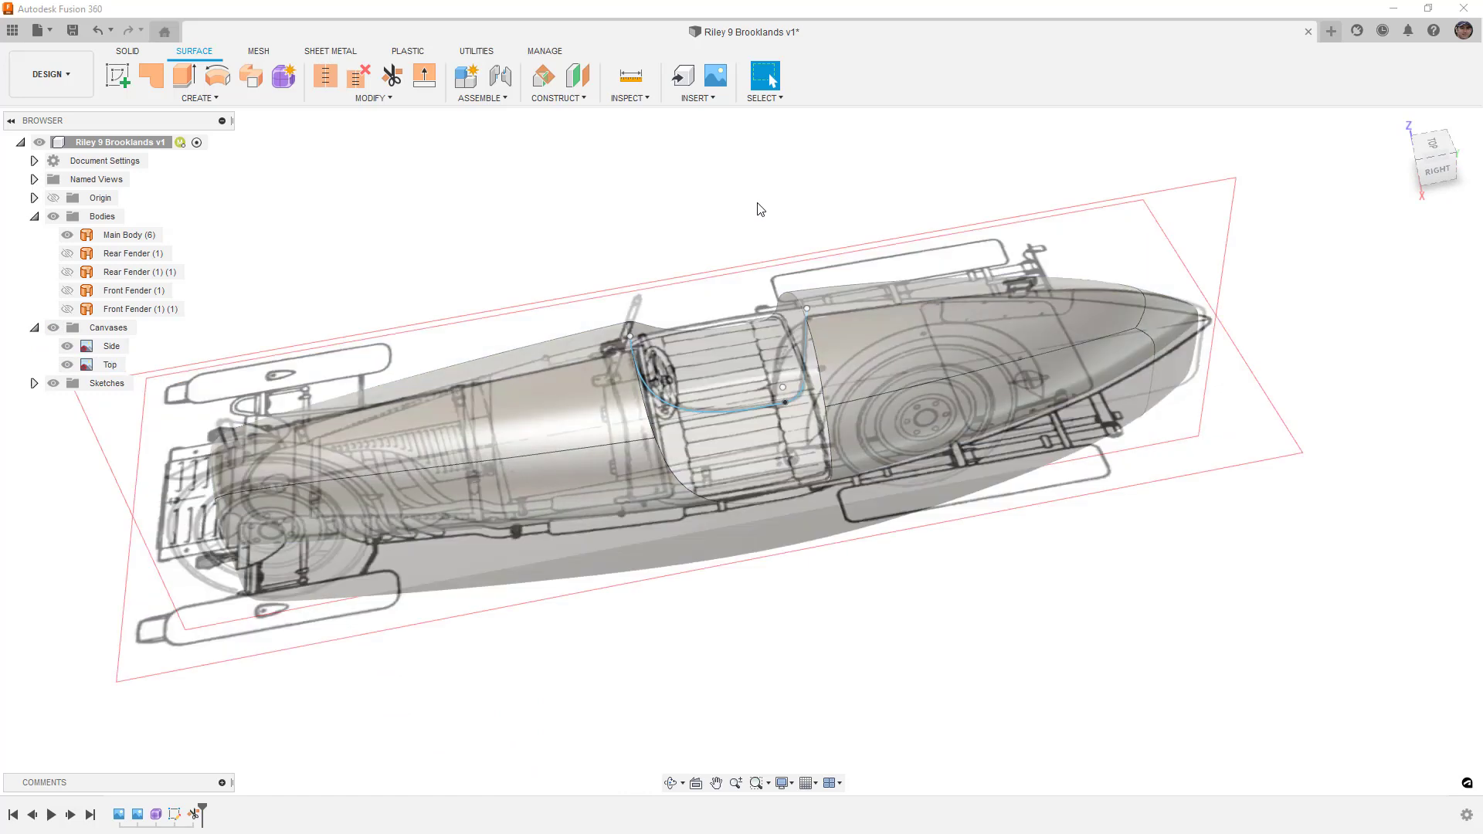
shift+middle_drag(797, 203, 848, 249)
click(1433, 157)
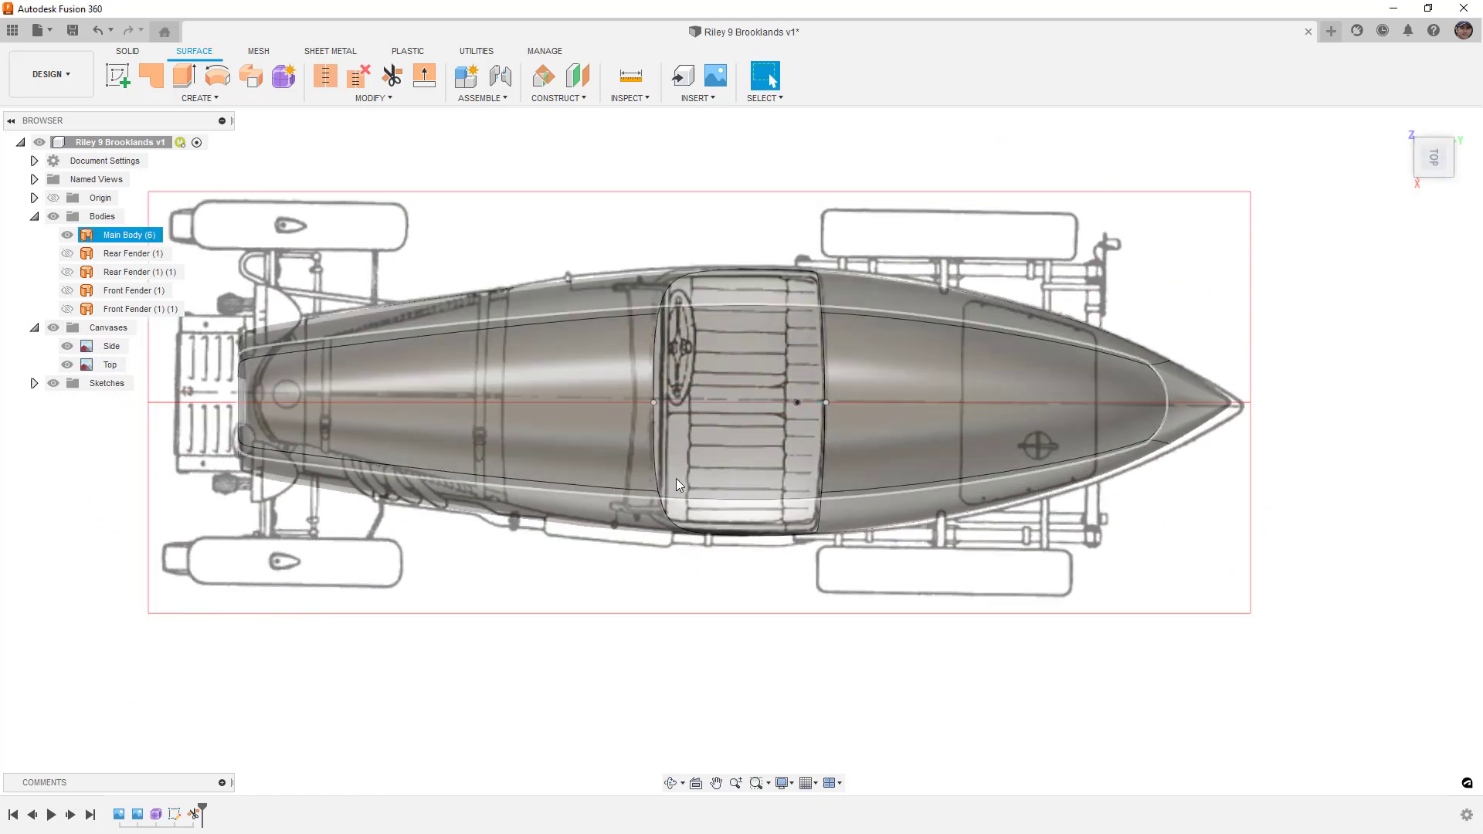
scroll(674, 519, up, 6)
scroll(656, 499, down, 8)
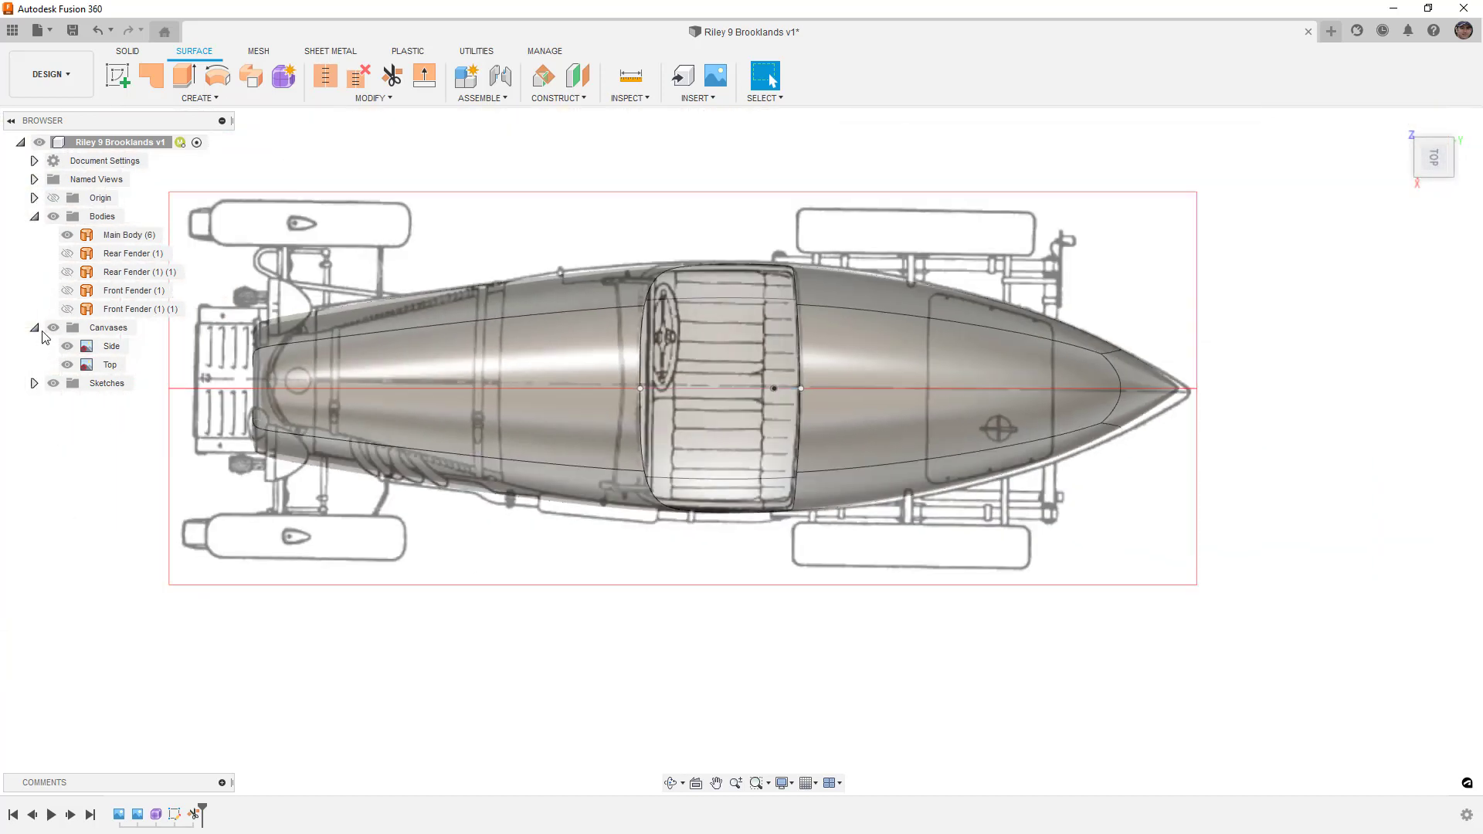
click(67, 364)
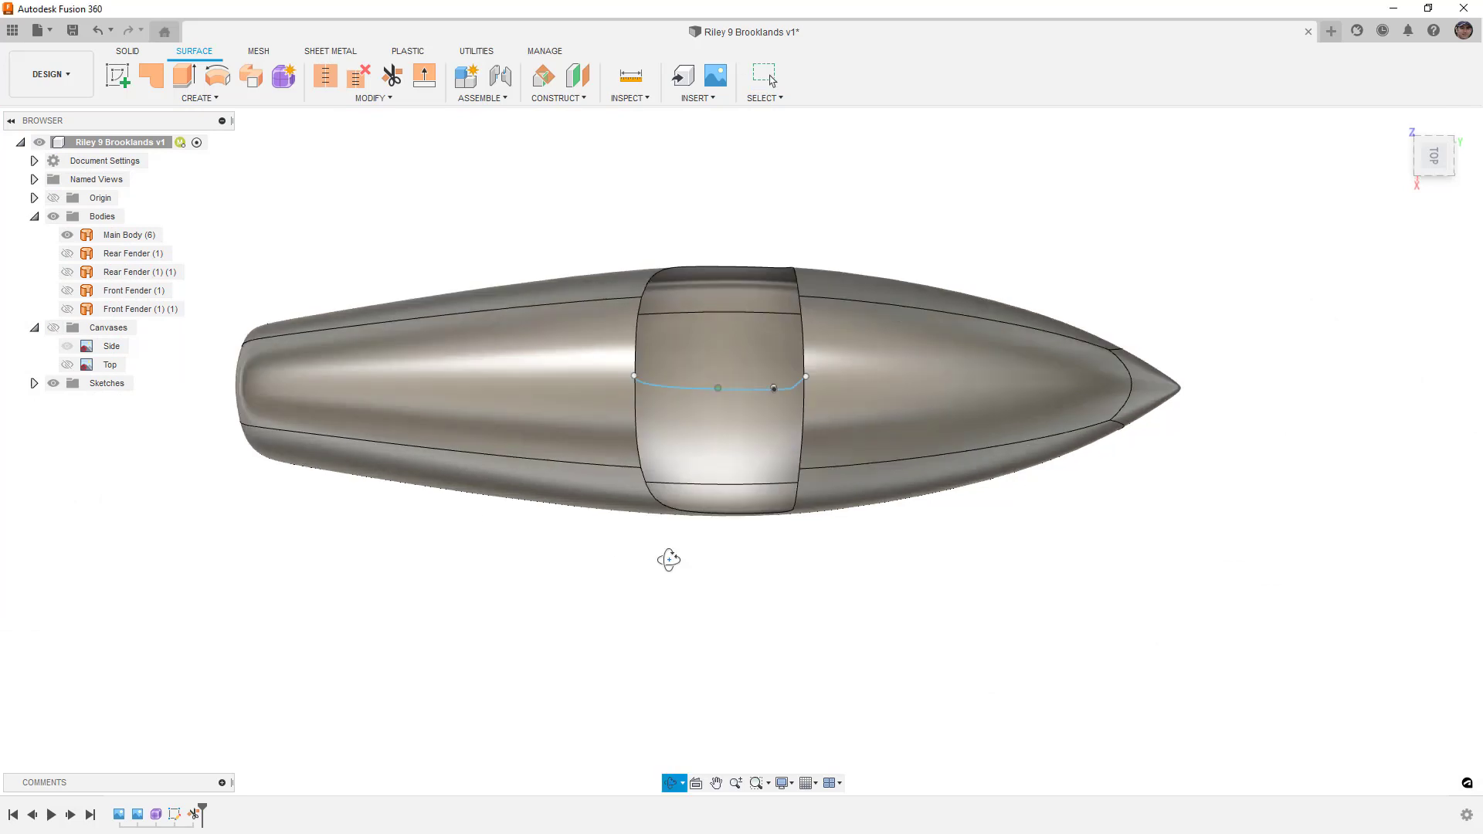
shift+middle_drag(666, 549, 182, 463)
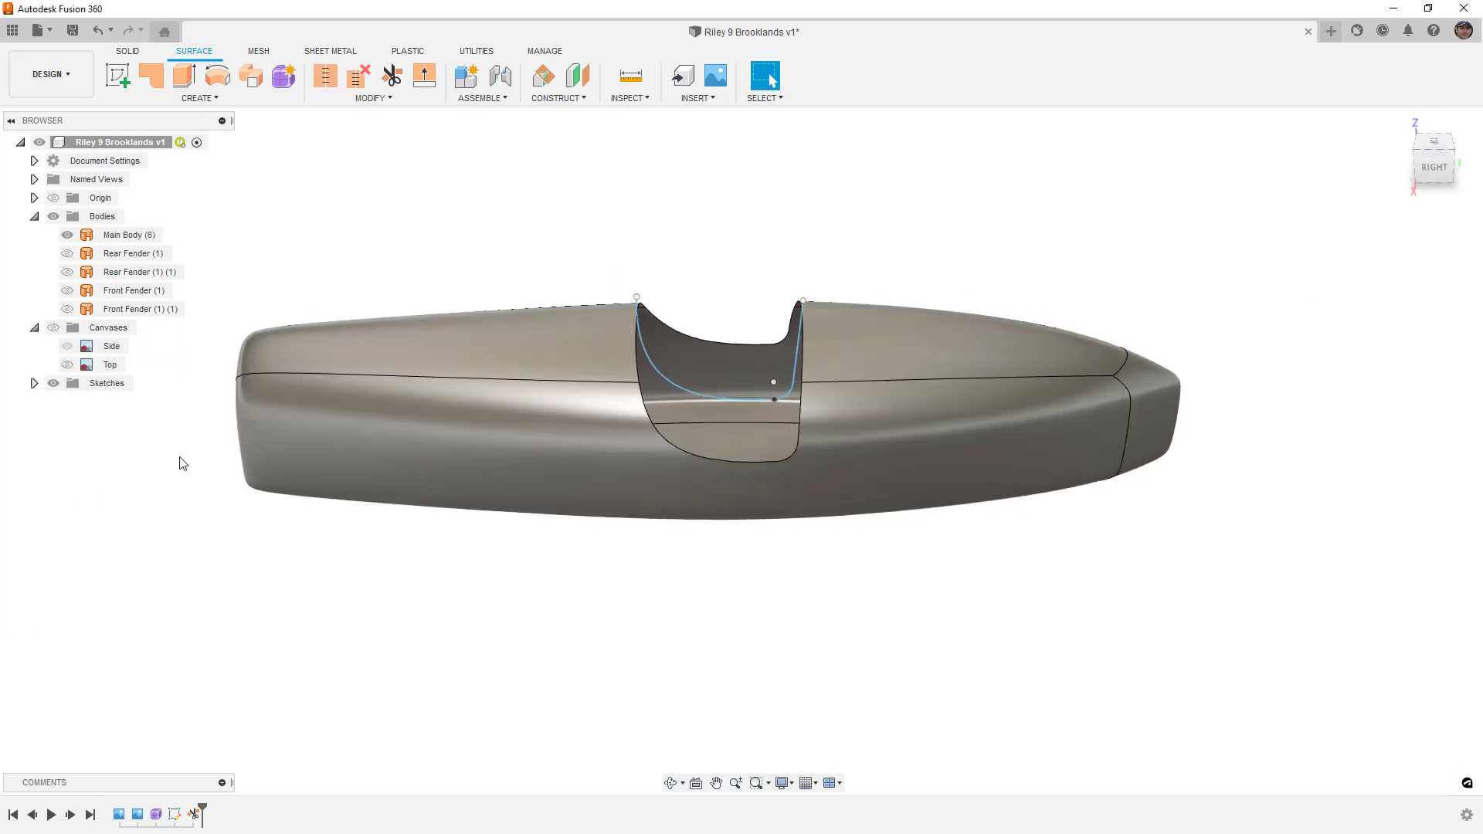
click(34, 383)
click(67, 402)
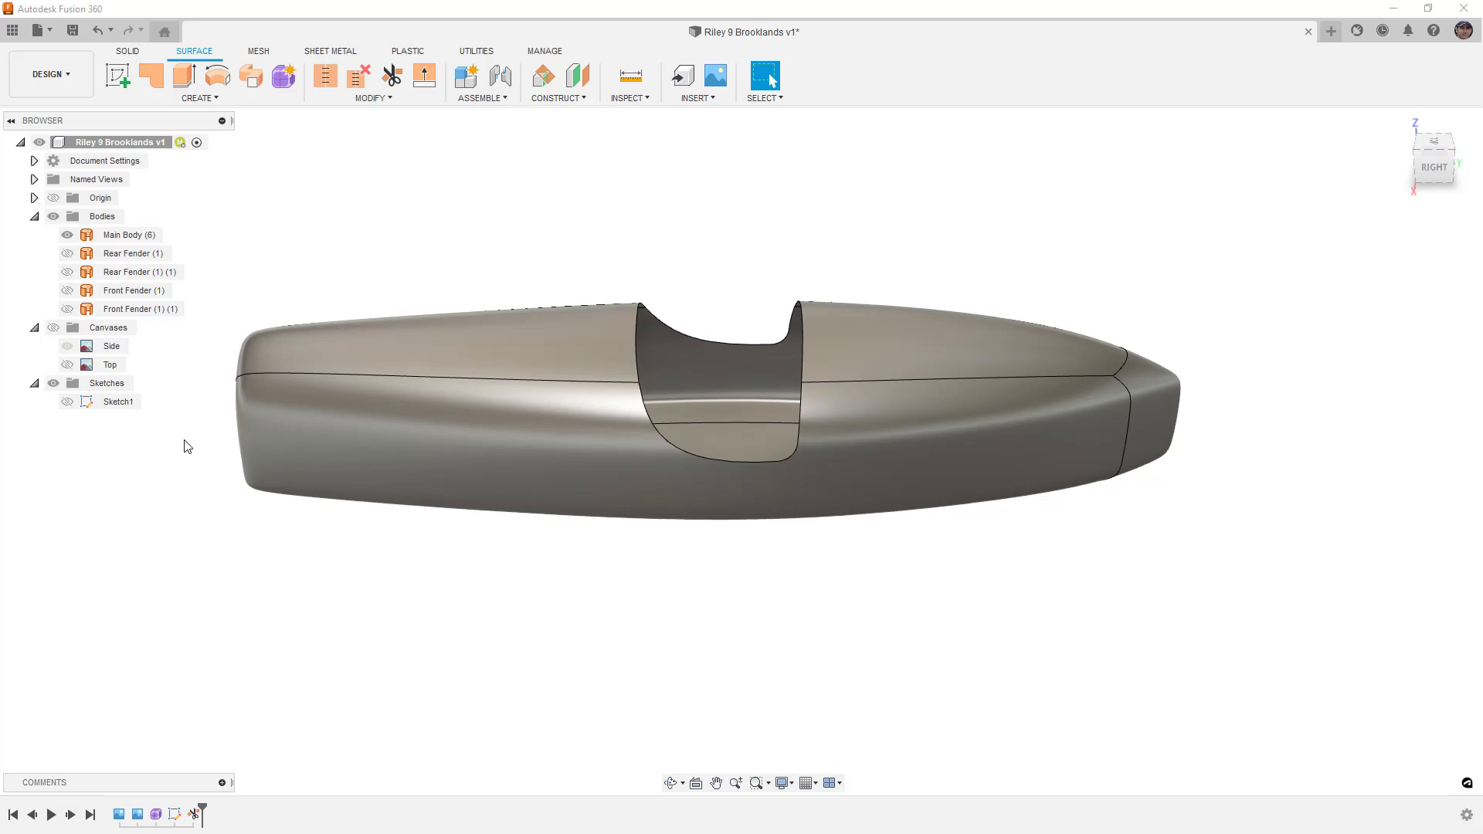
Show the blueprint canvases and start a new sketch on the car's side plane
click(53, 328)
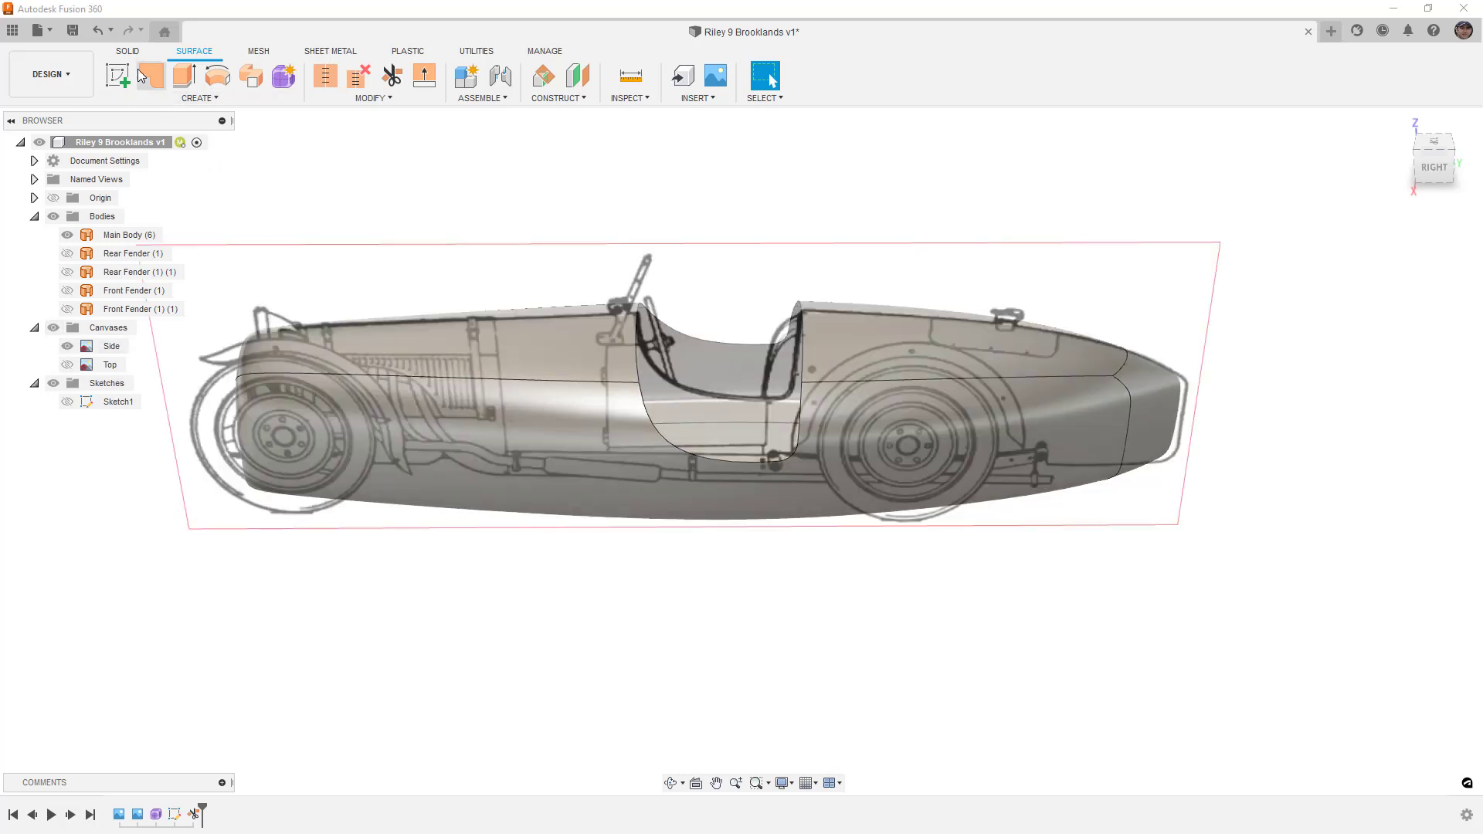
click(120, 78)
click(727, 363)
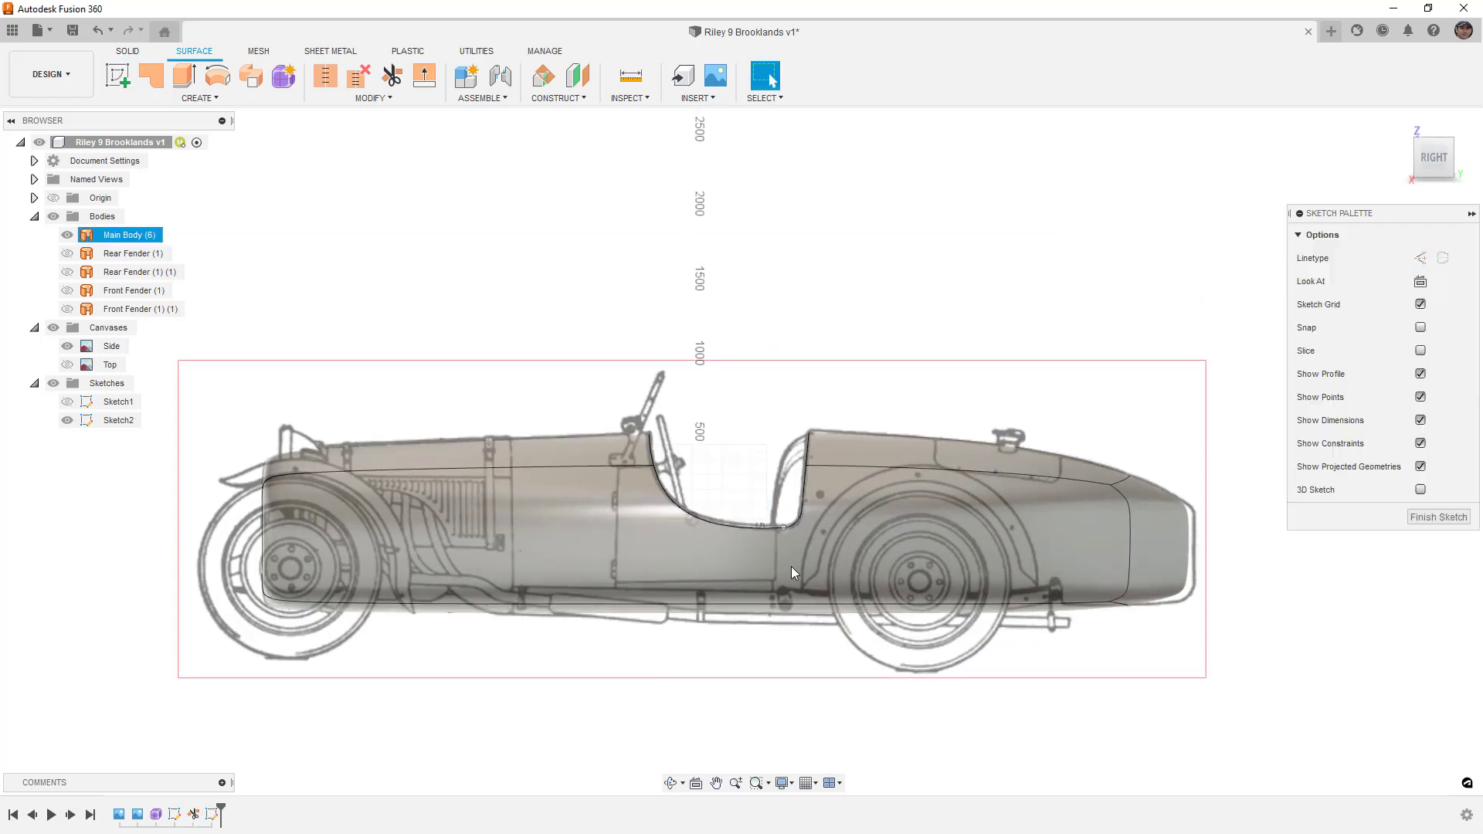
scroll(695, 544, up, 3)
click(626, 470)
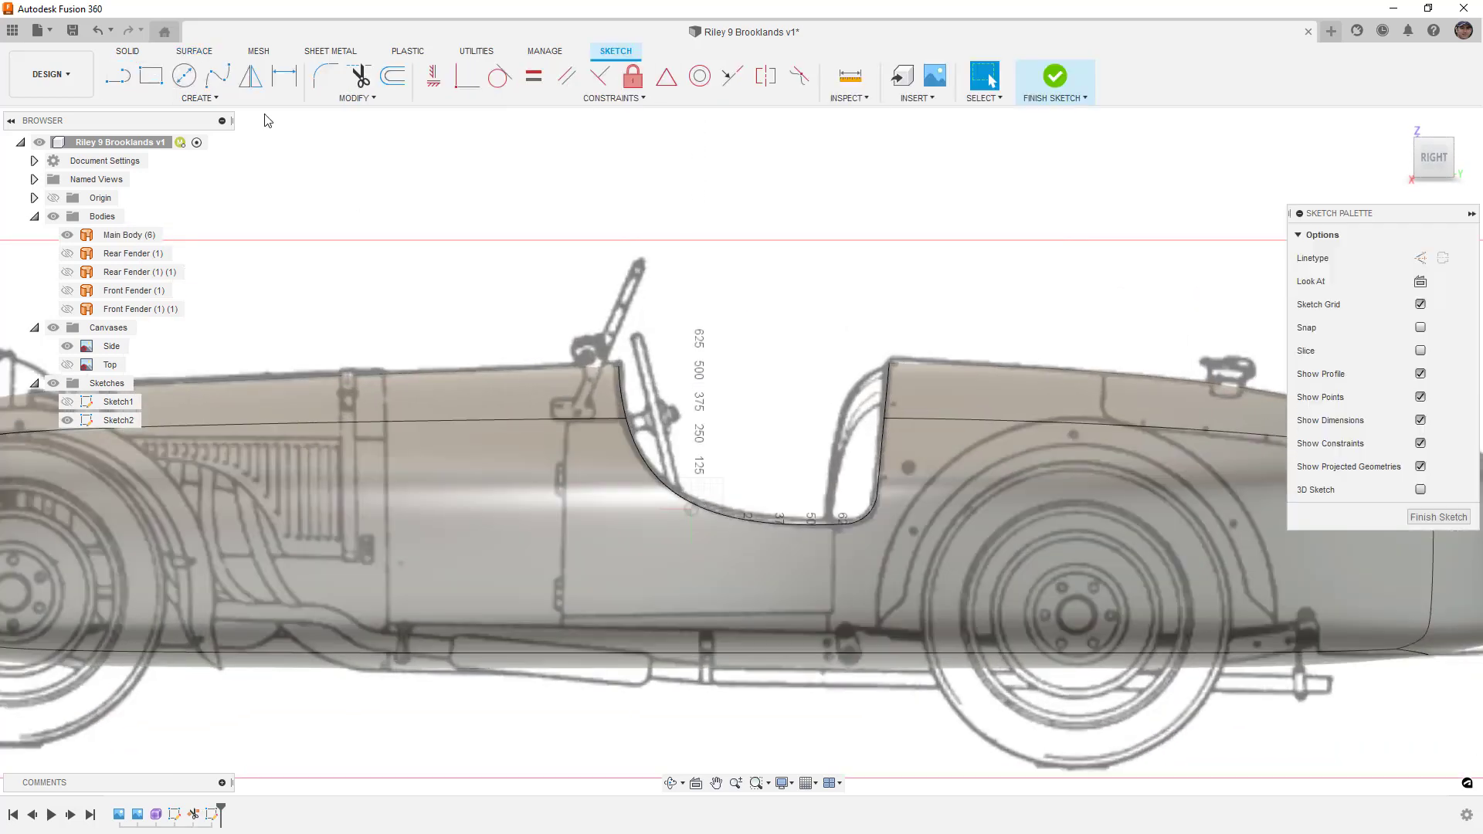
click(116, 75)
scroll(625, 434, up, 3)
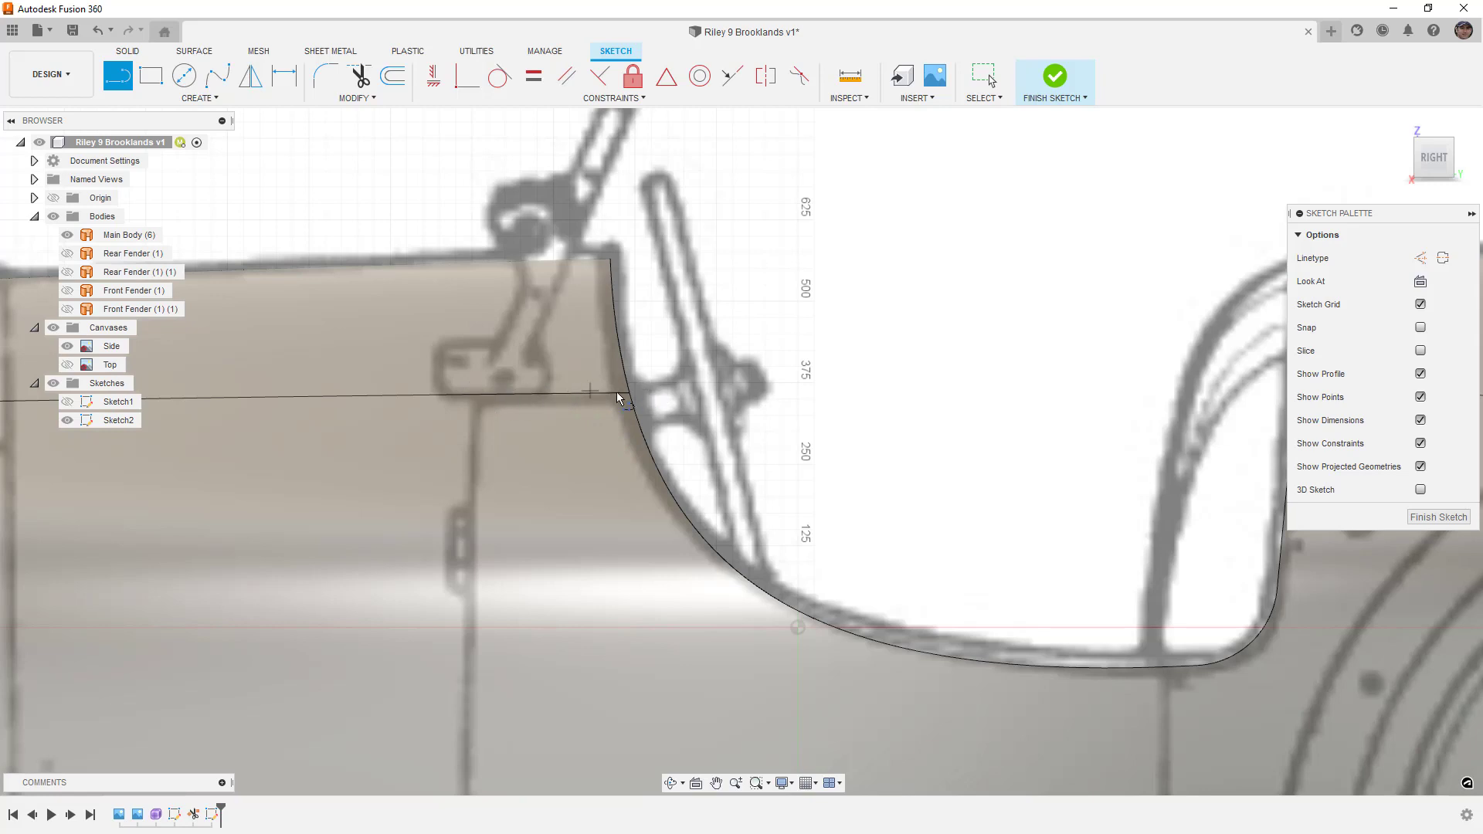
key(Escape)
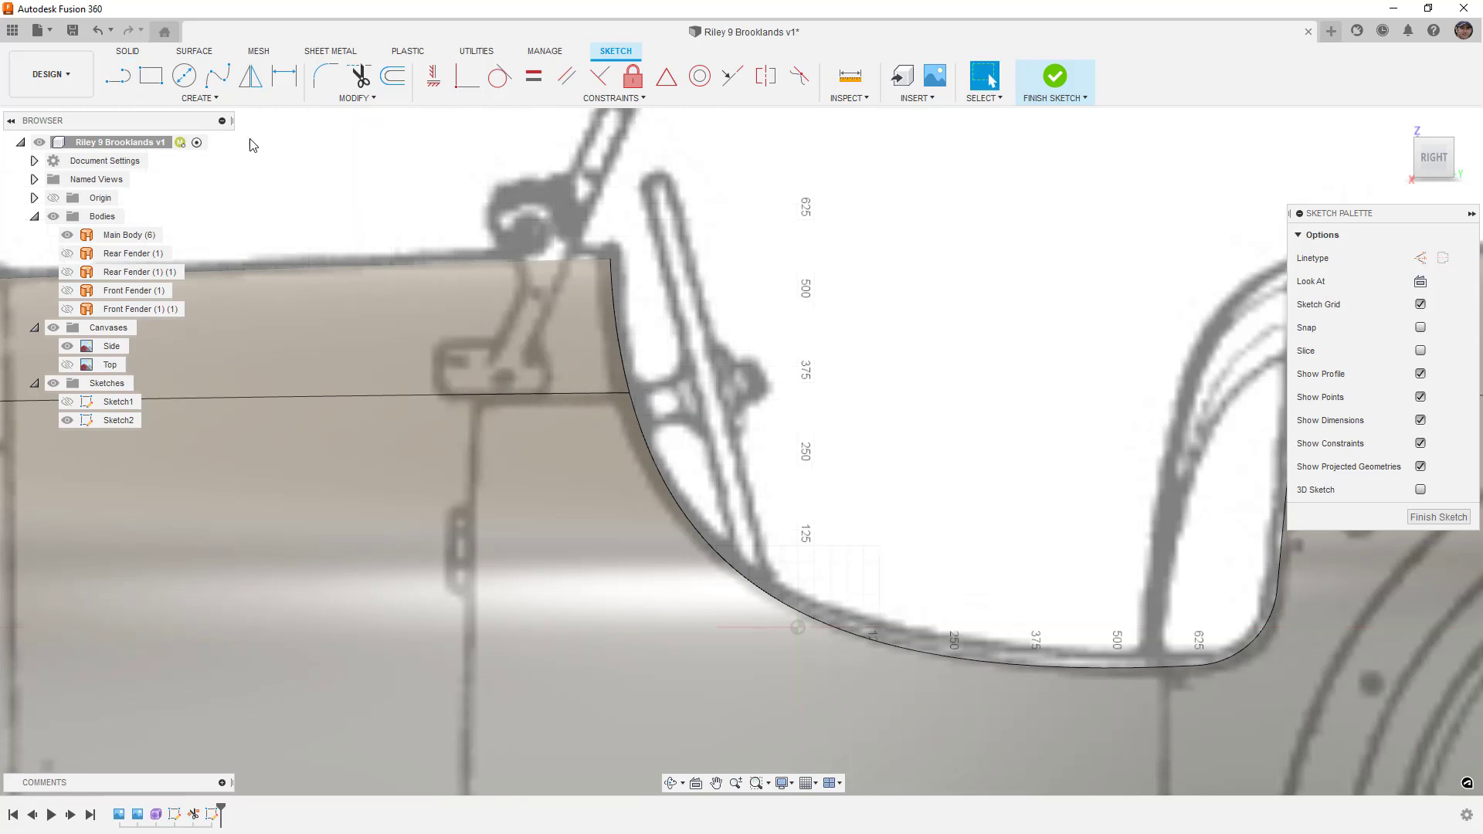
Project the main body's cockpit edge into the sketch and make it construction geometry
click(242, 97)
mouse_move(199, 364)
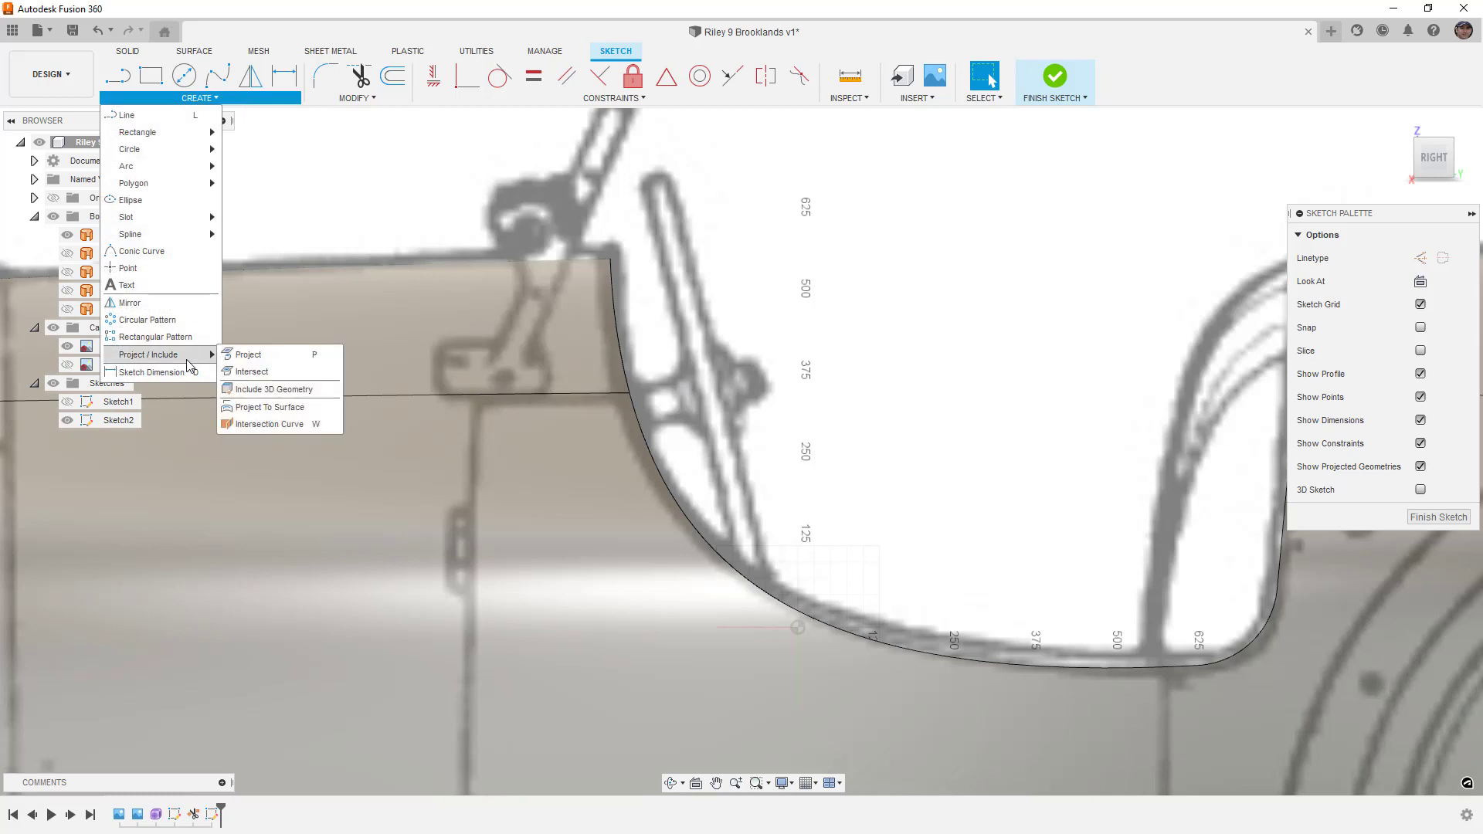
click(248, 354)
click(710, 397)
key(Return)
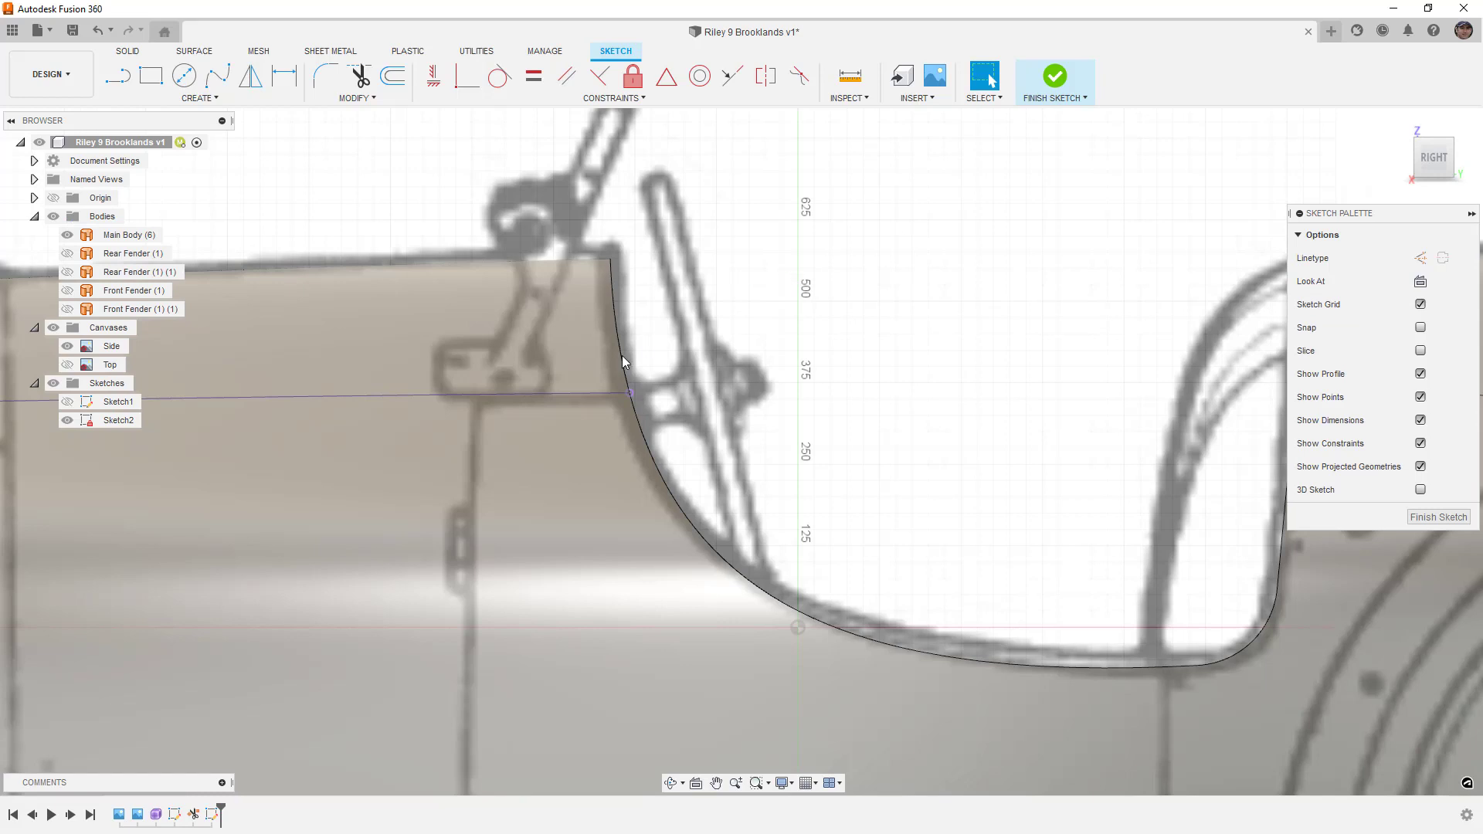
click(586, 395)
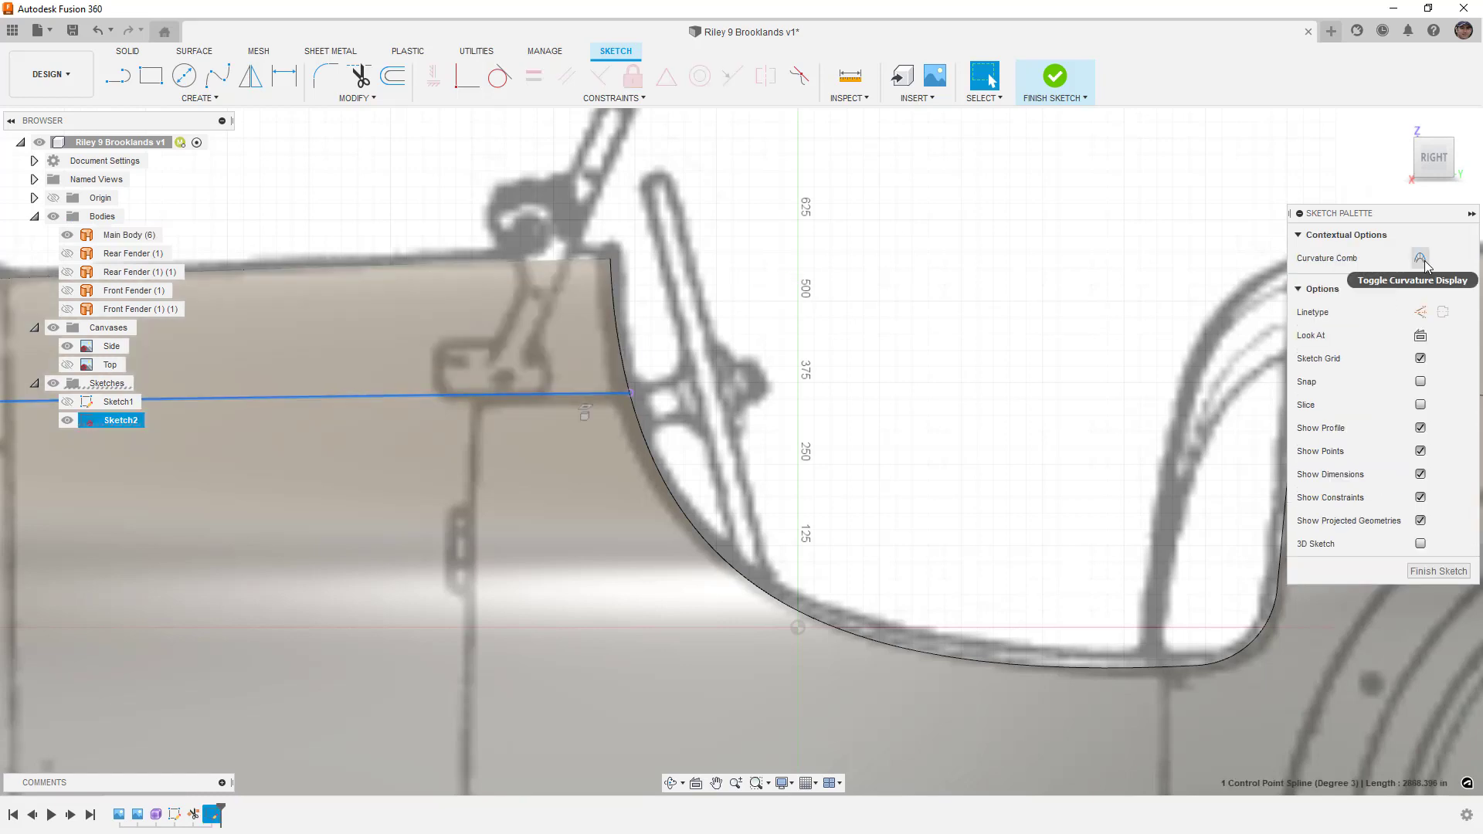
click(1426, 309)
click(933, 321)
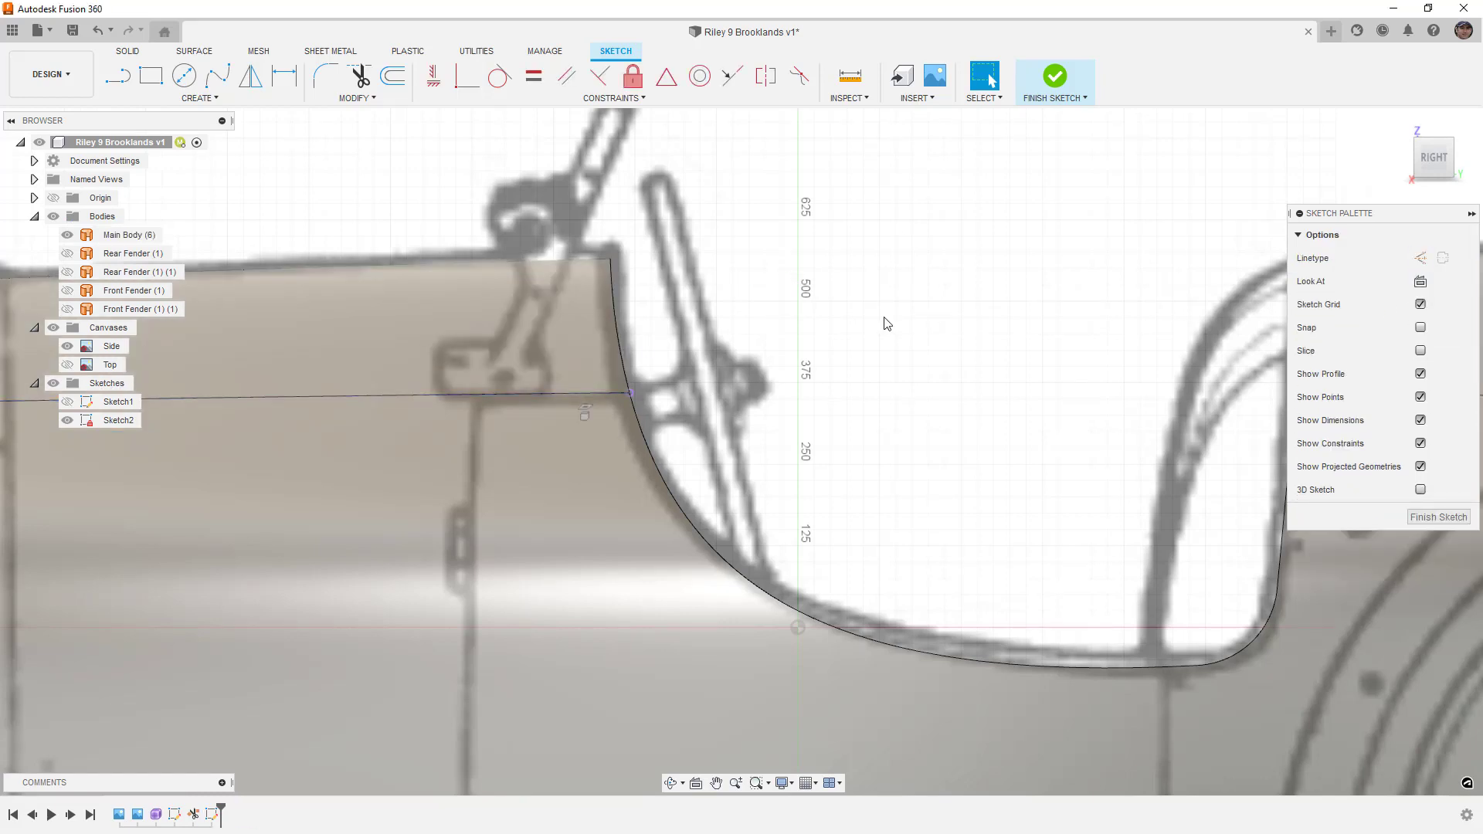
Draw the door outline: top edge forward, down to the sill, rearward along the bottom, up to the cockpit curve
click(136, 75)
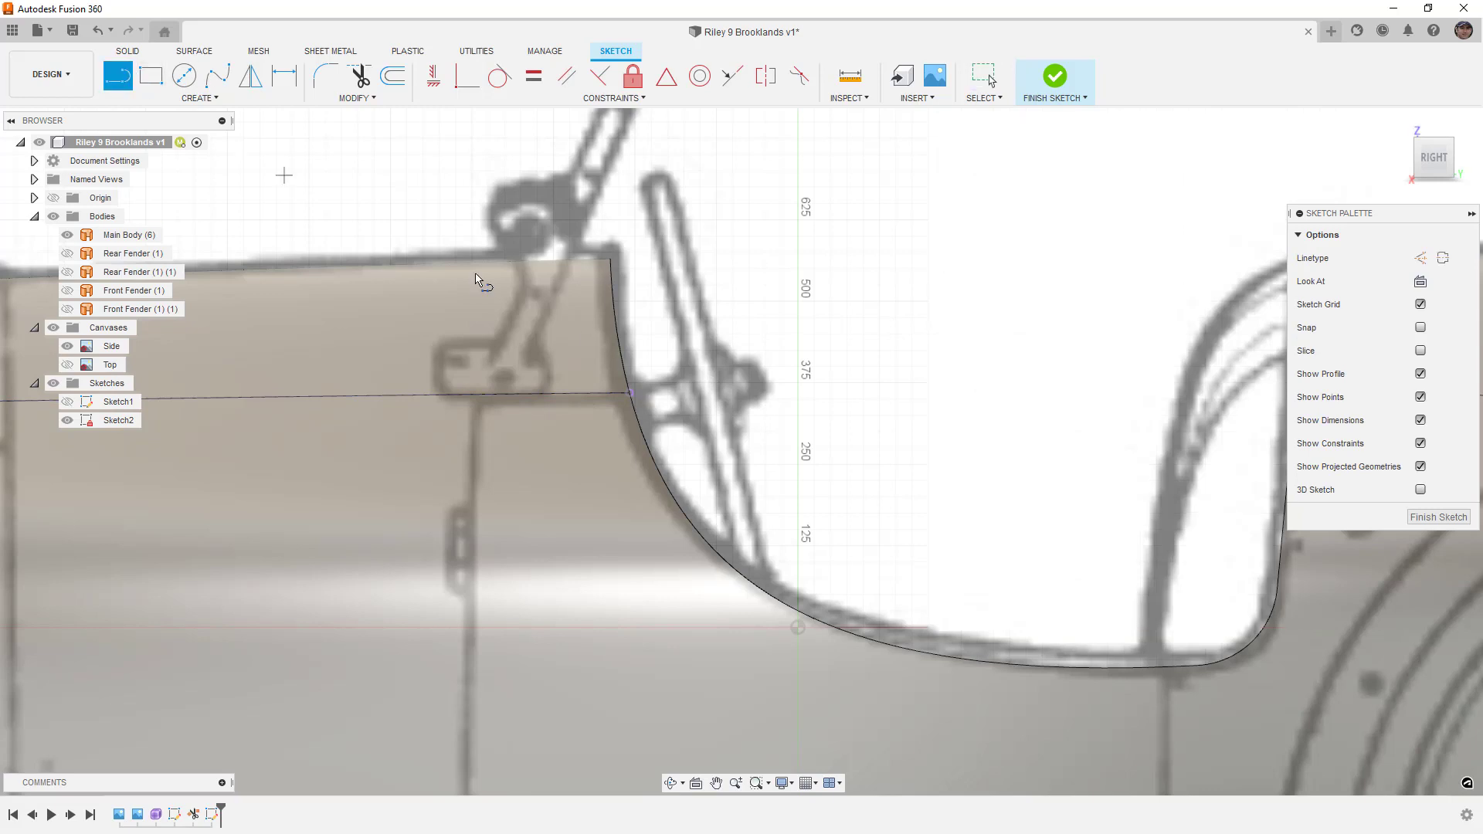
scroll(634, 396, up, 2)
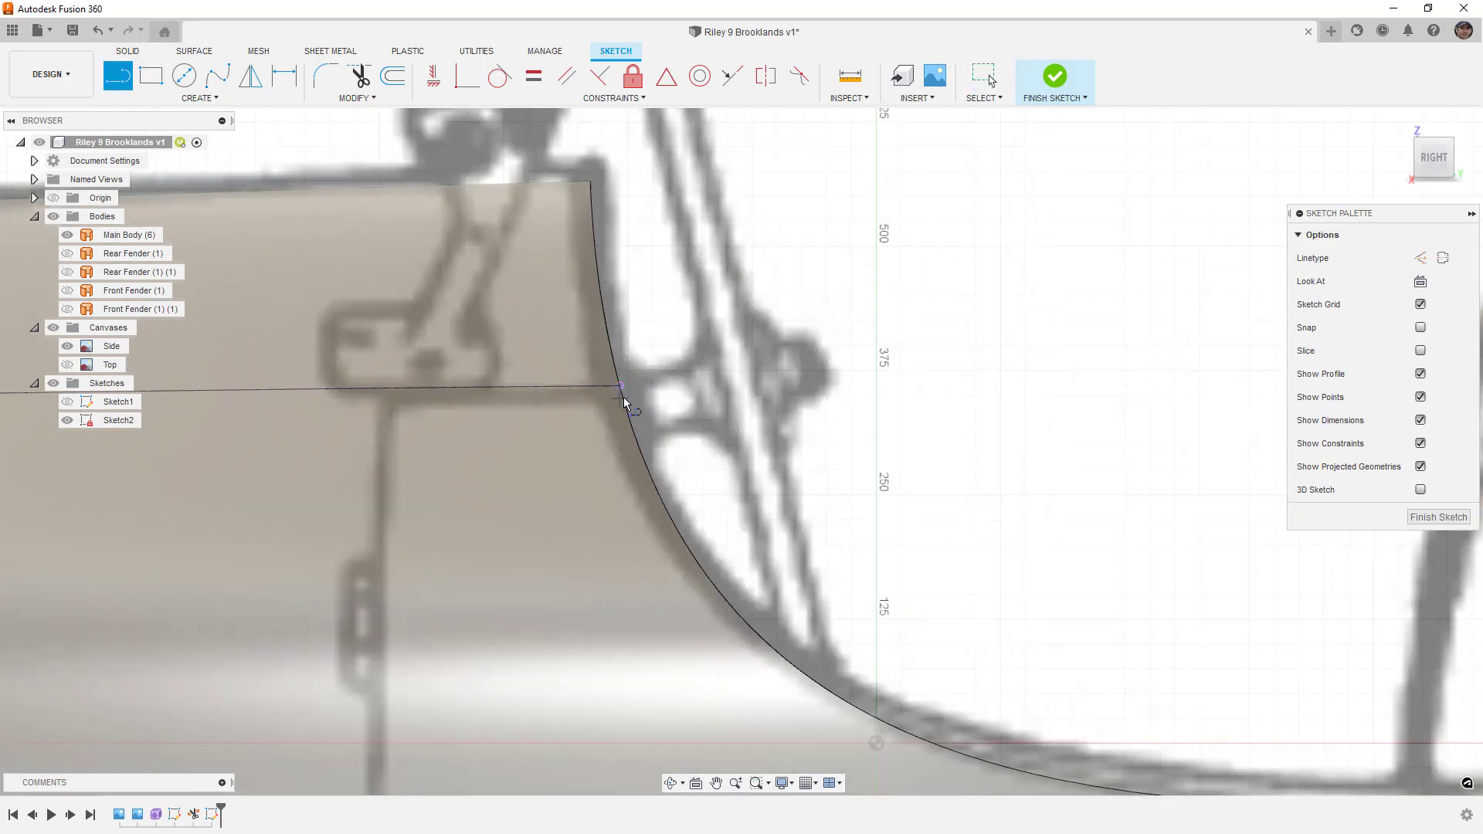
click(646, 400)
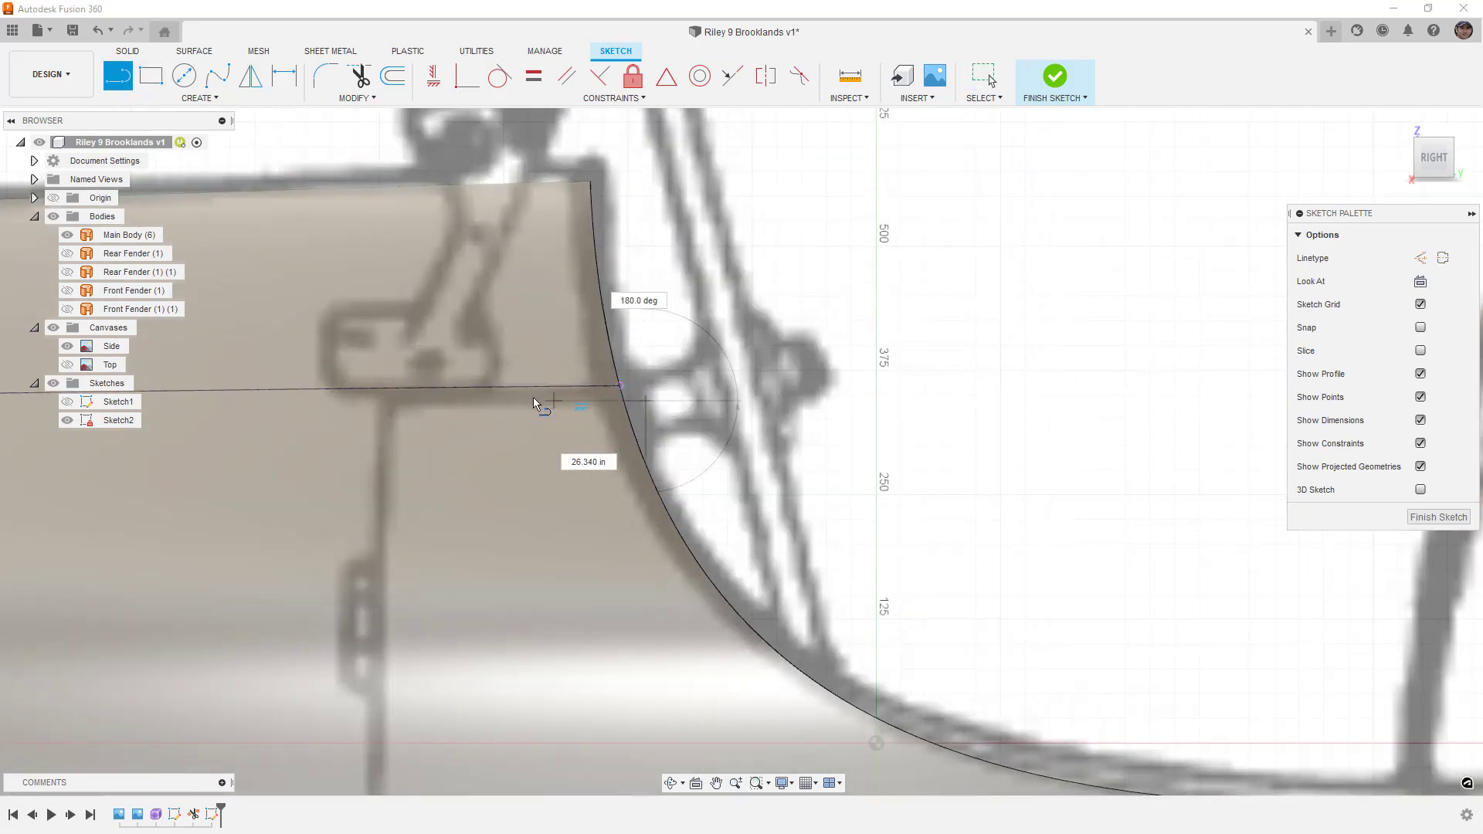
click(388, 403)
scroll(401, 429, down, 4)
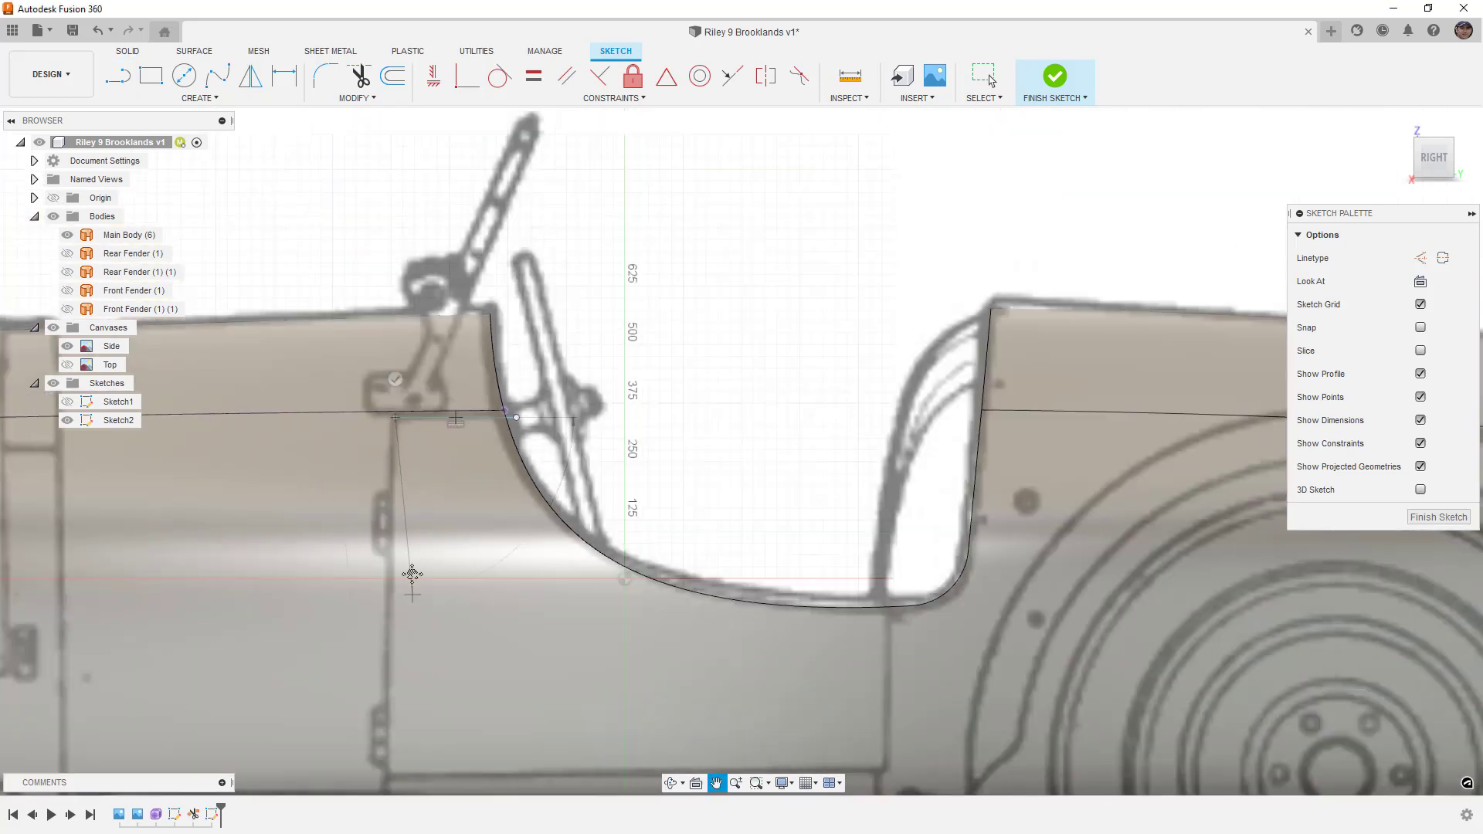
scroll(409, 523, up, 2)
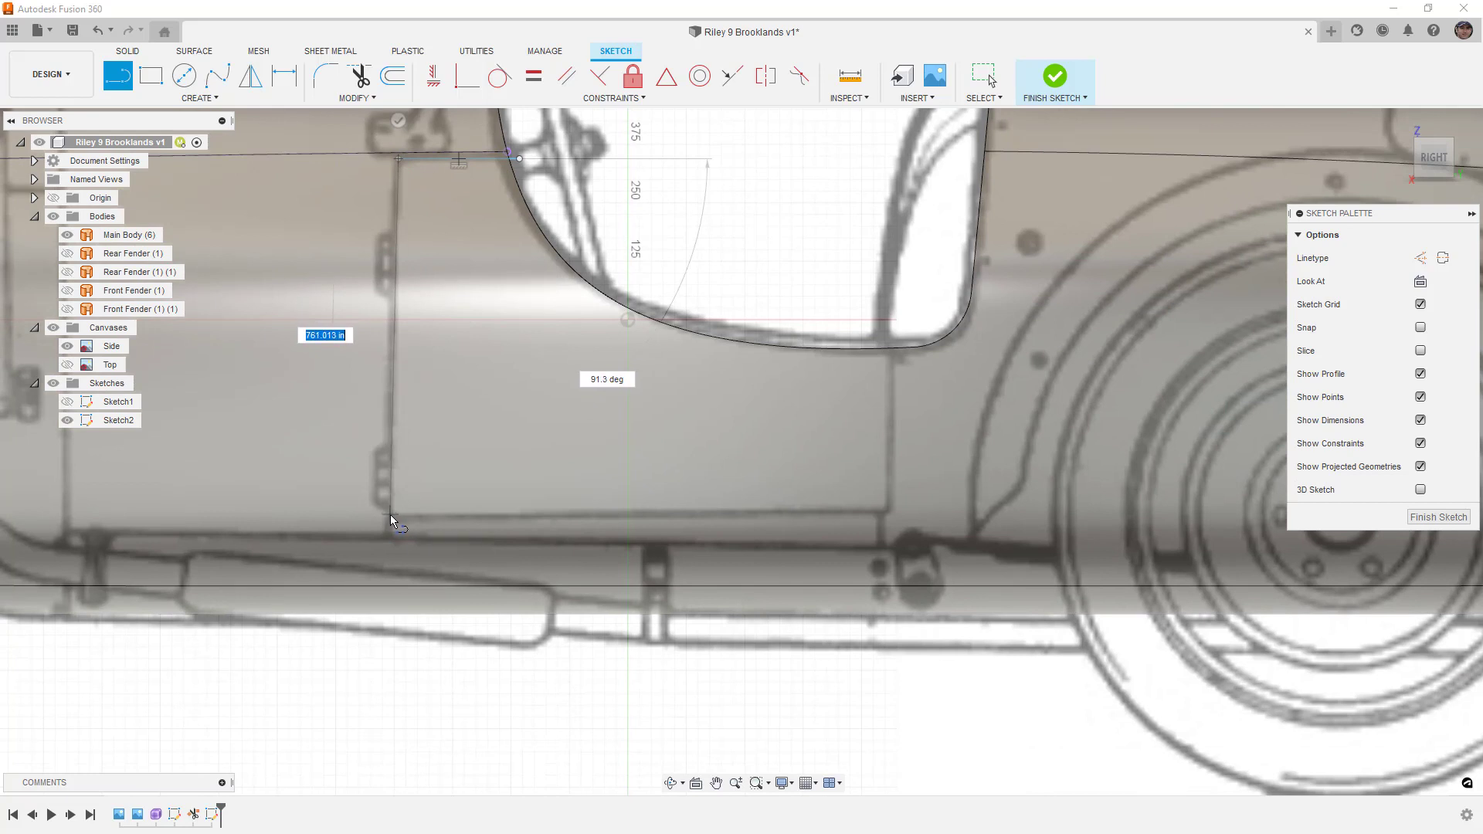
click(390, 516)
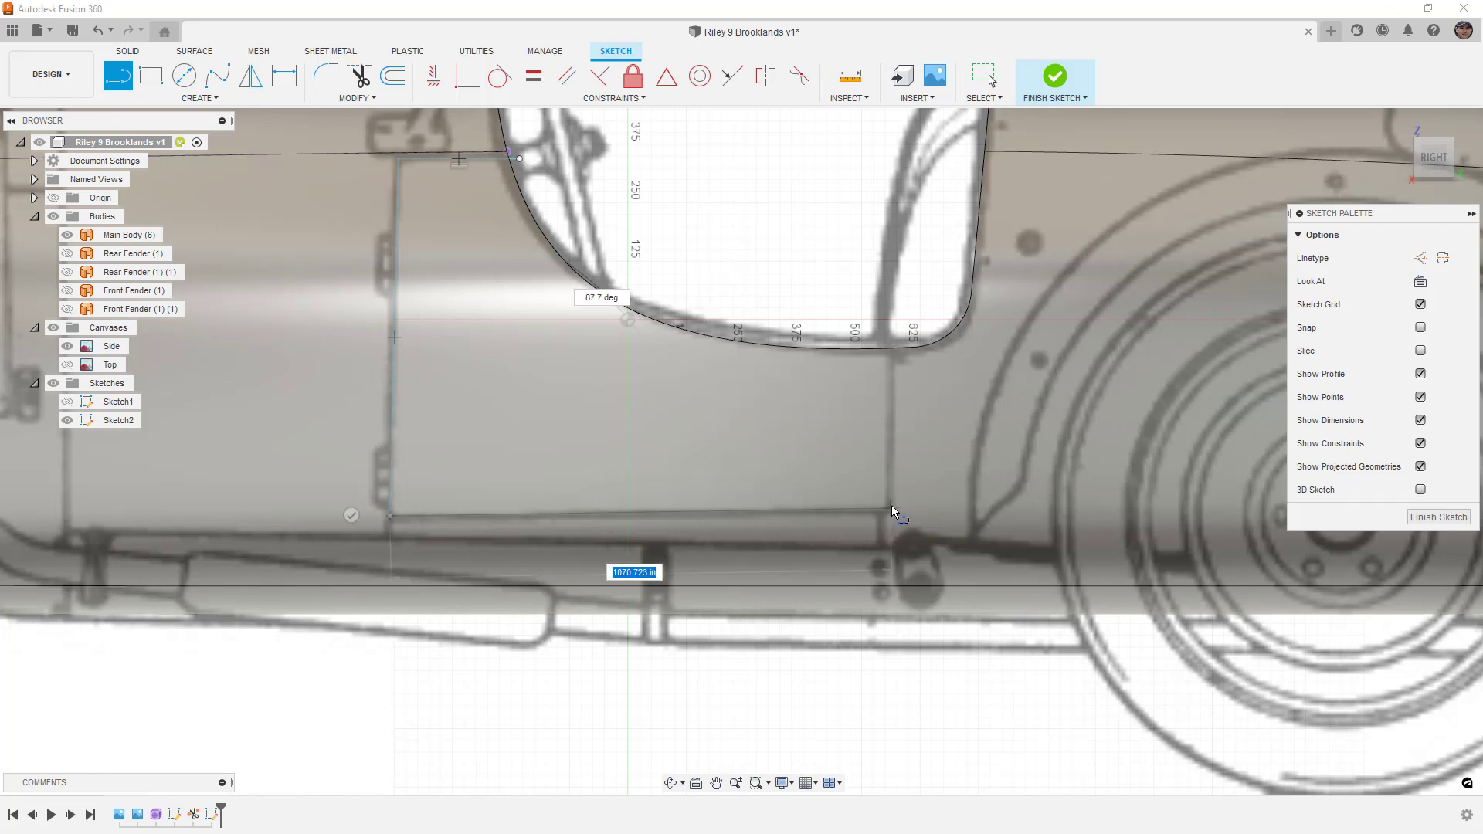
scroll(893, 508, up, 2)
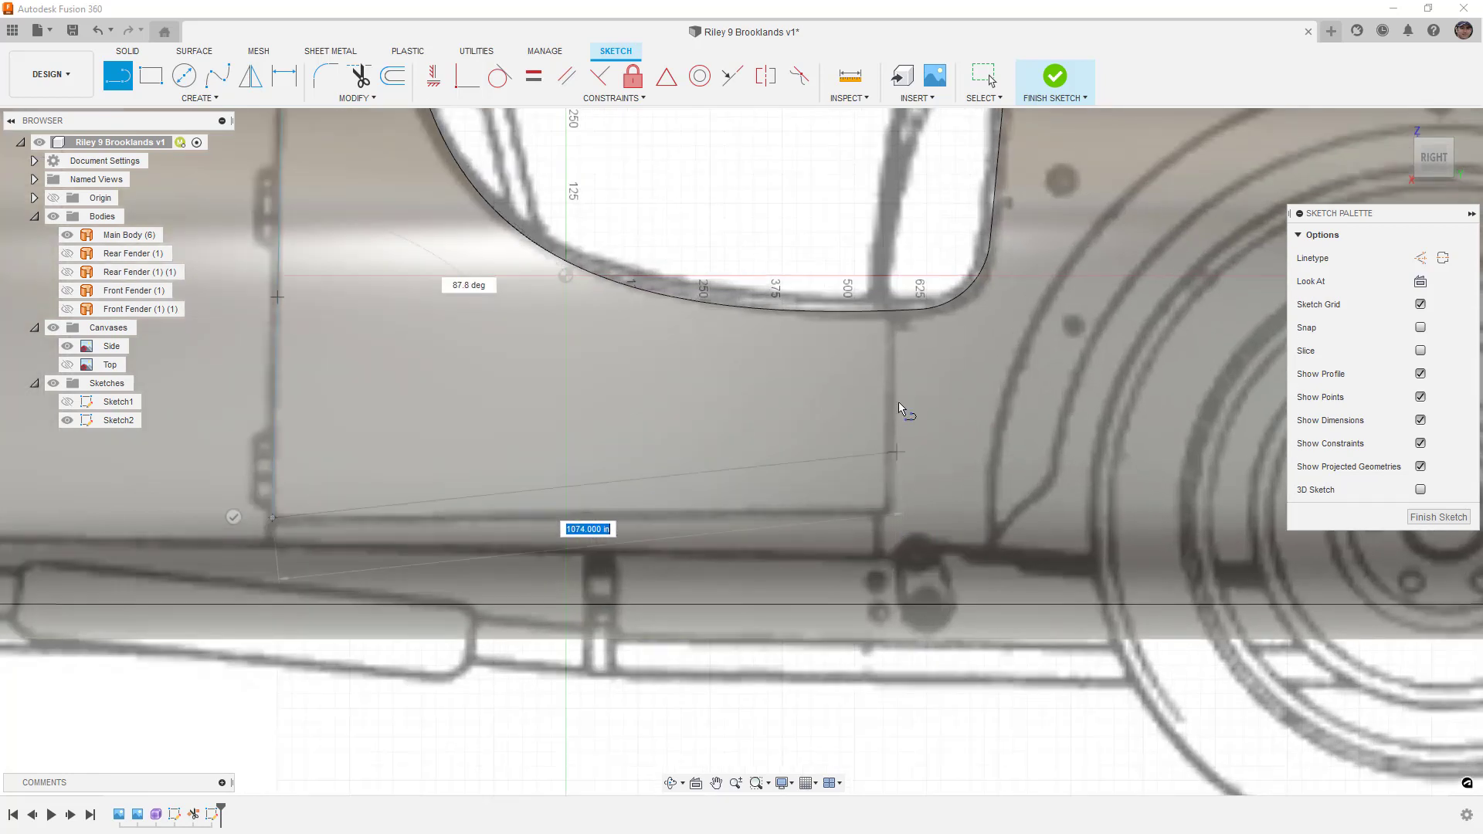
click(885, 512)
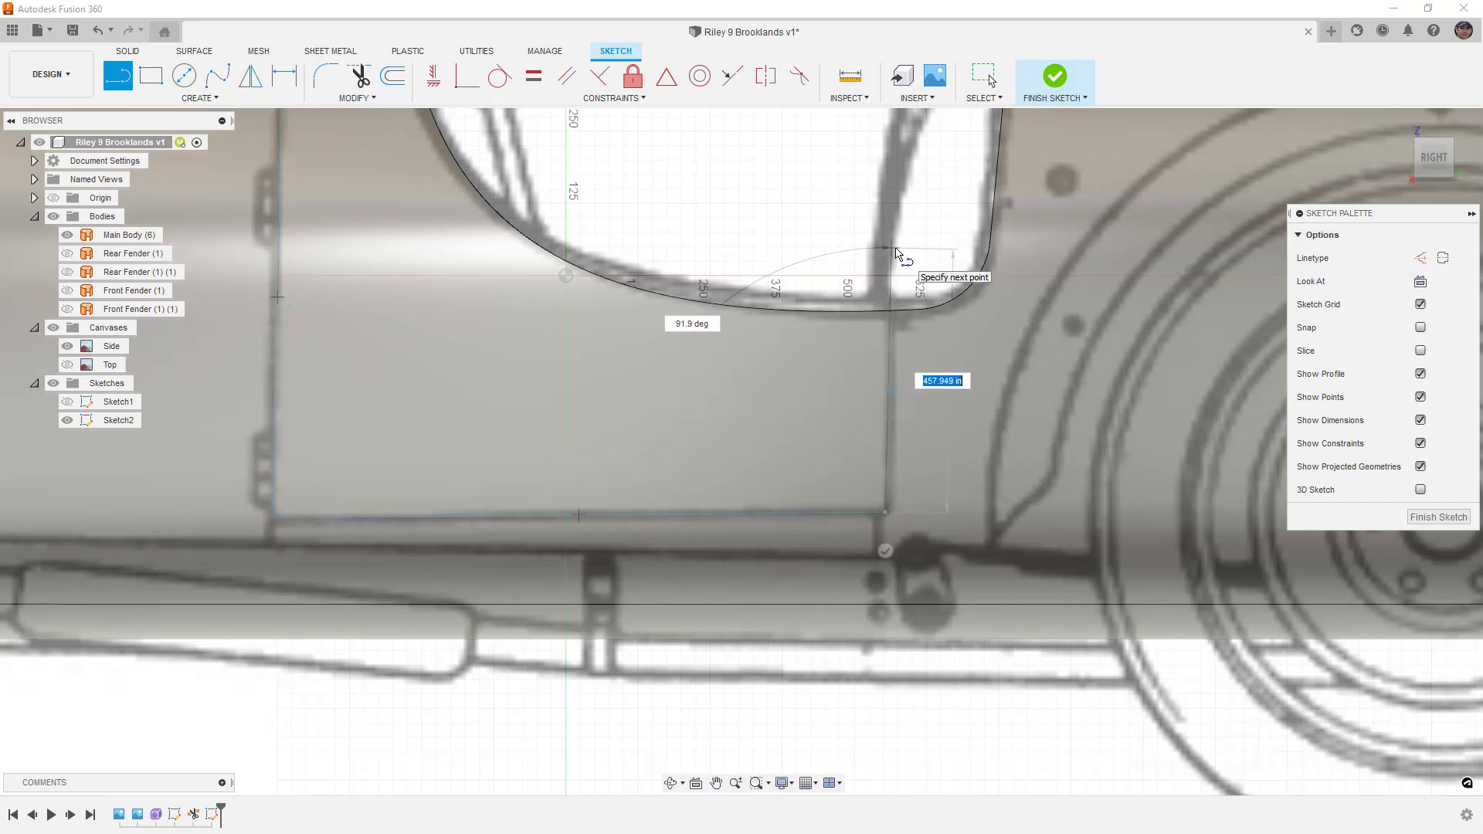
click(892, 248)
scroll(921, 351, down, 3)
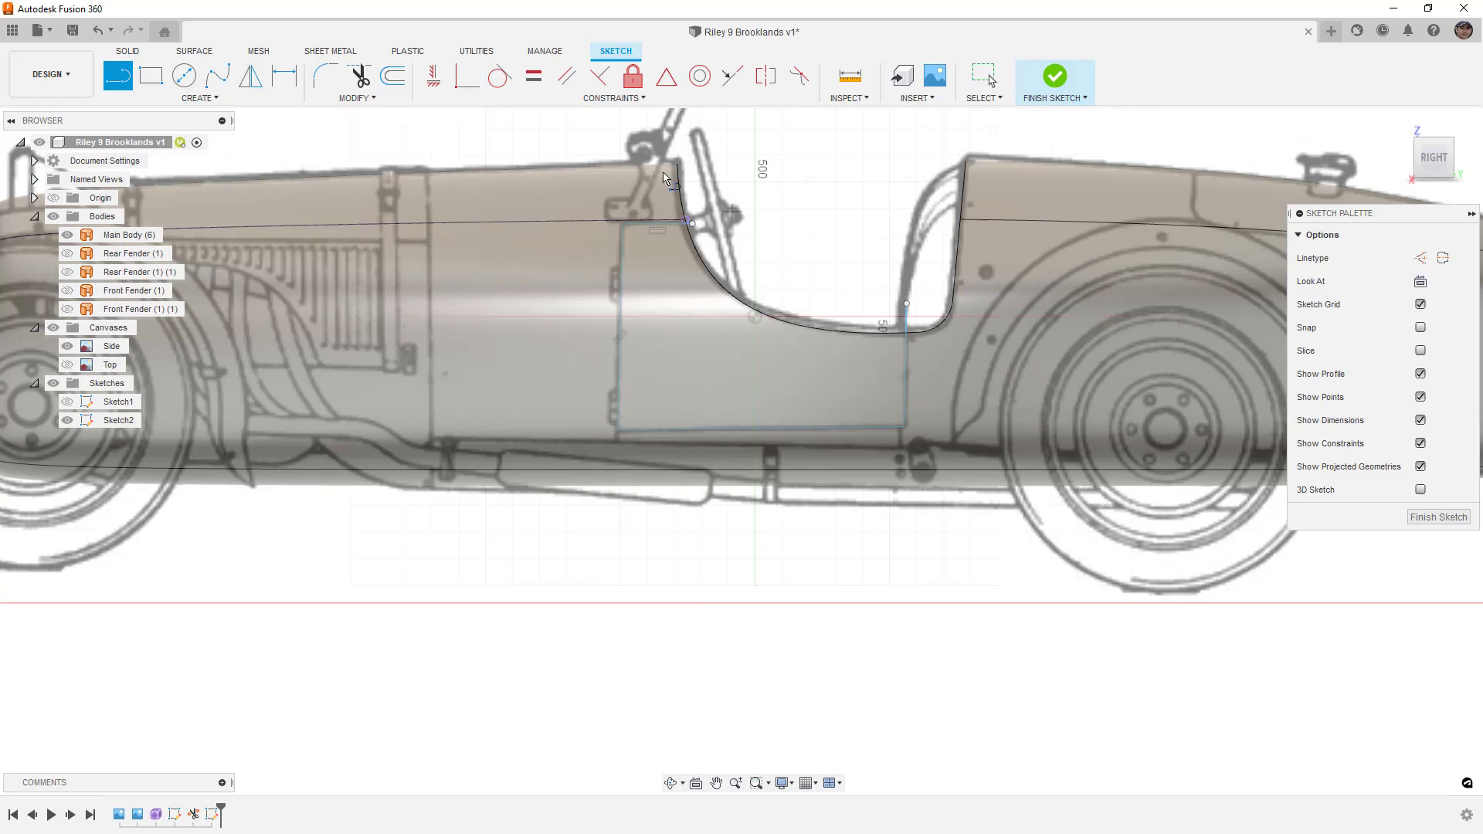
Offset the door outline by 10.279 in to create the seam gap copy
click(407, 86)
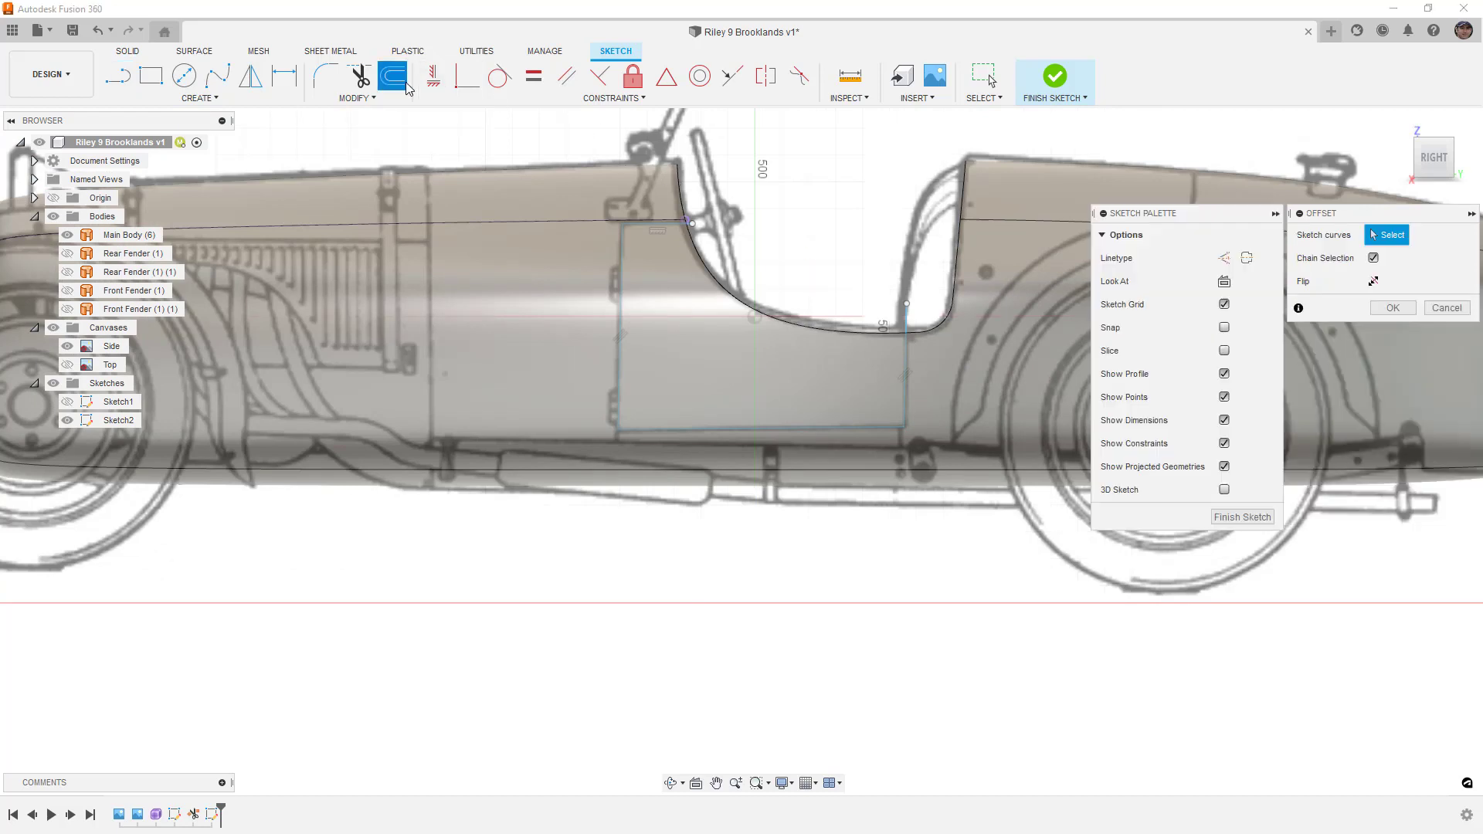
click(908, 324)
scroll(922, 344, up, 3)
drag(898, 312, 912, 312)
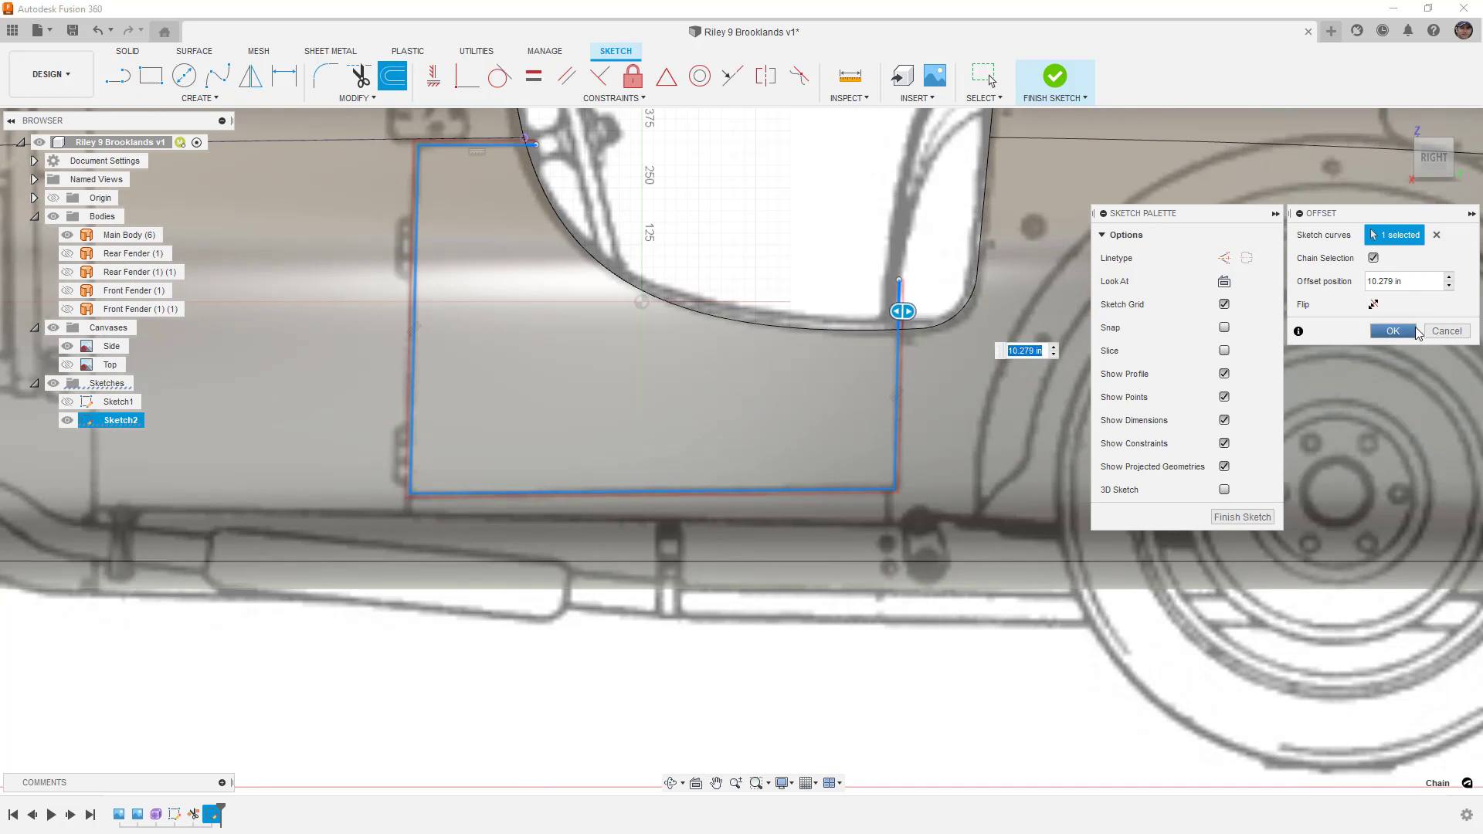
scroll(512, 133, up, 5)
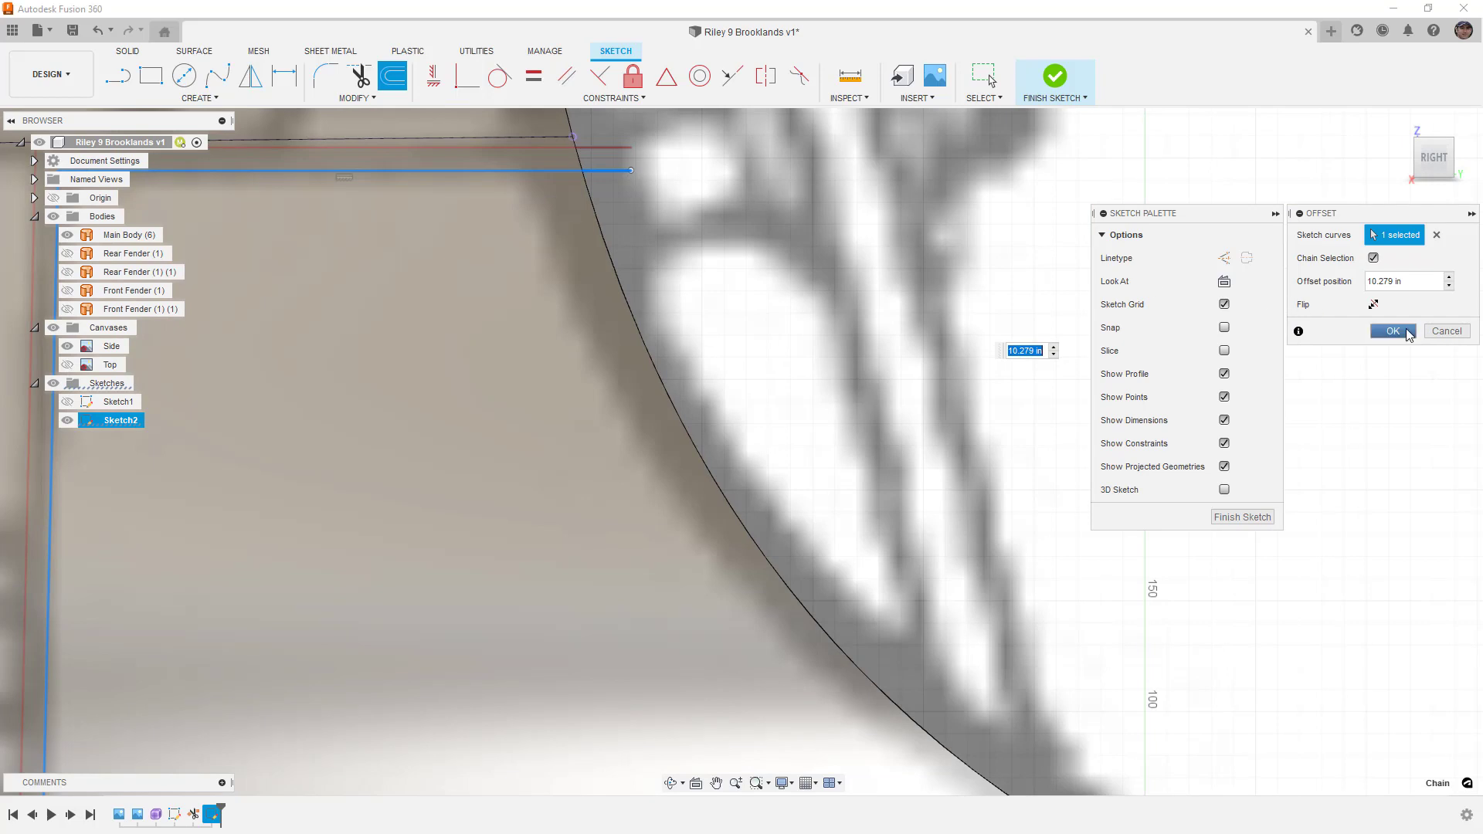
click(1393, 331)
Draw a closing line at the offset outline's end and finish Sketch2
key(l)
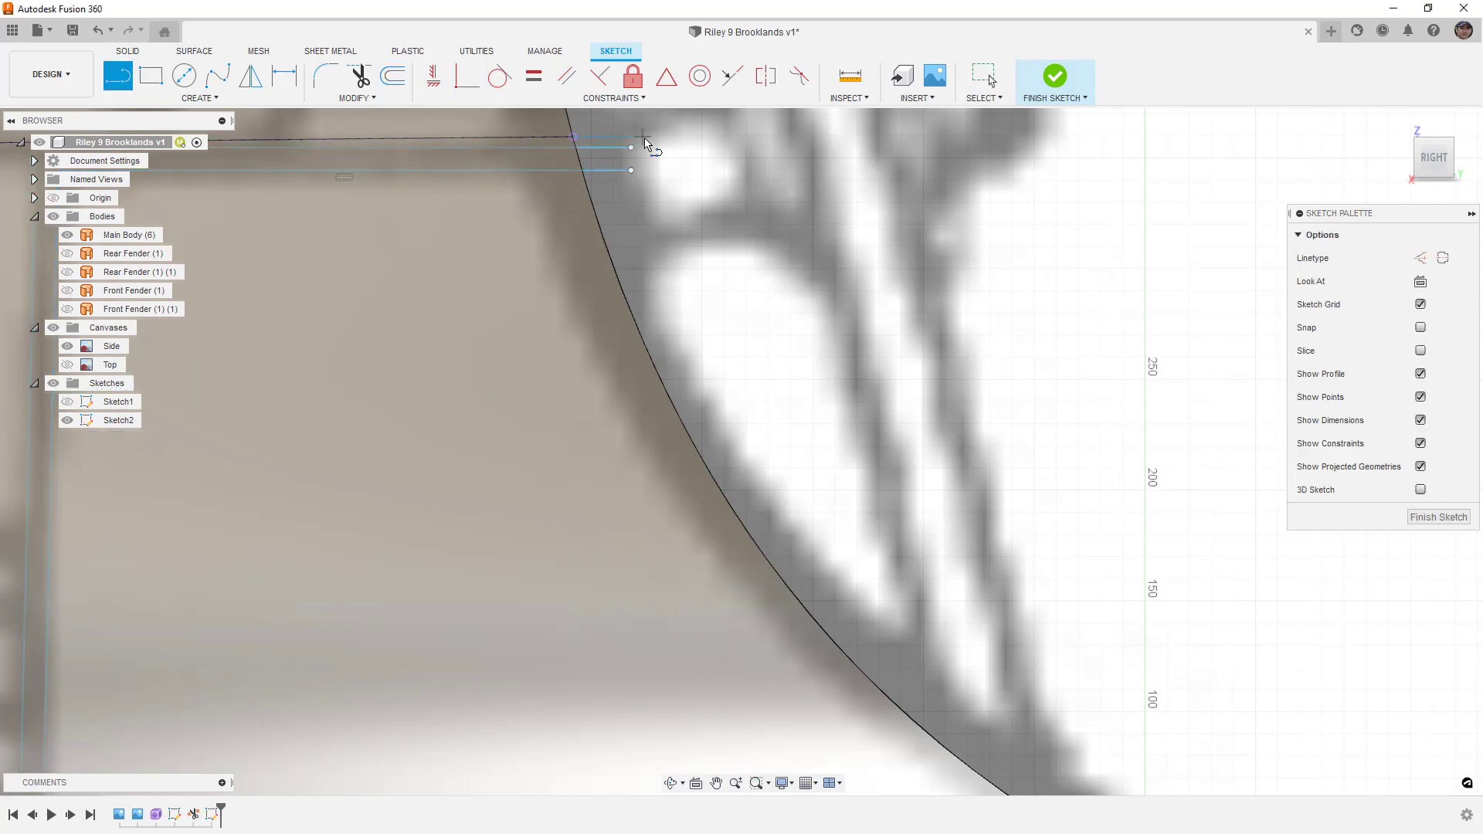
click(634, 148)
key(Escape)
scroll(642, 154, down, 5)
middle_drag(723, 370, 473, 367)
key(l)
scroll(606, 391, up, 5)
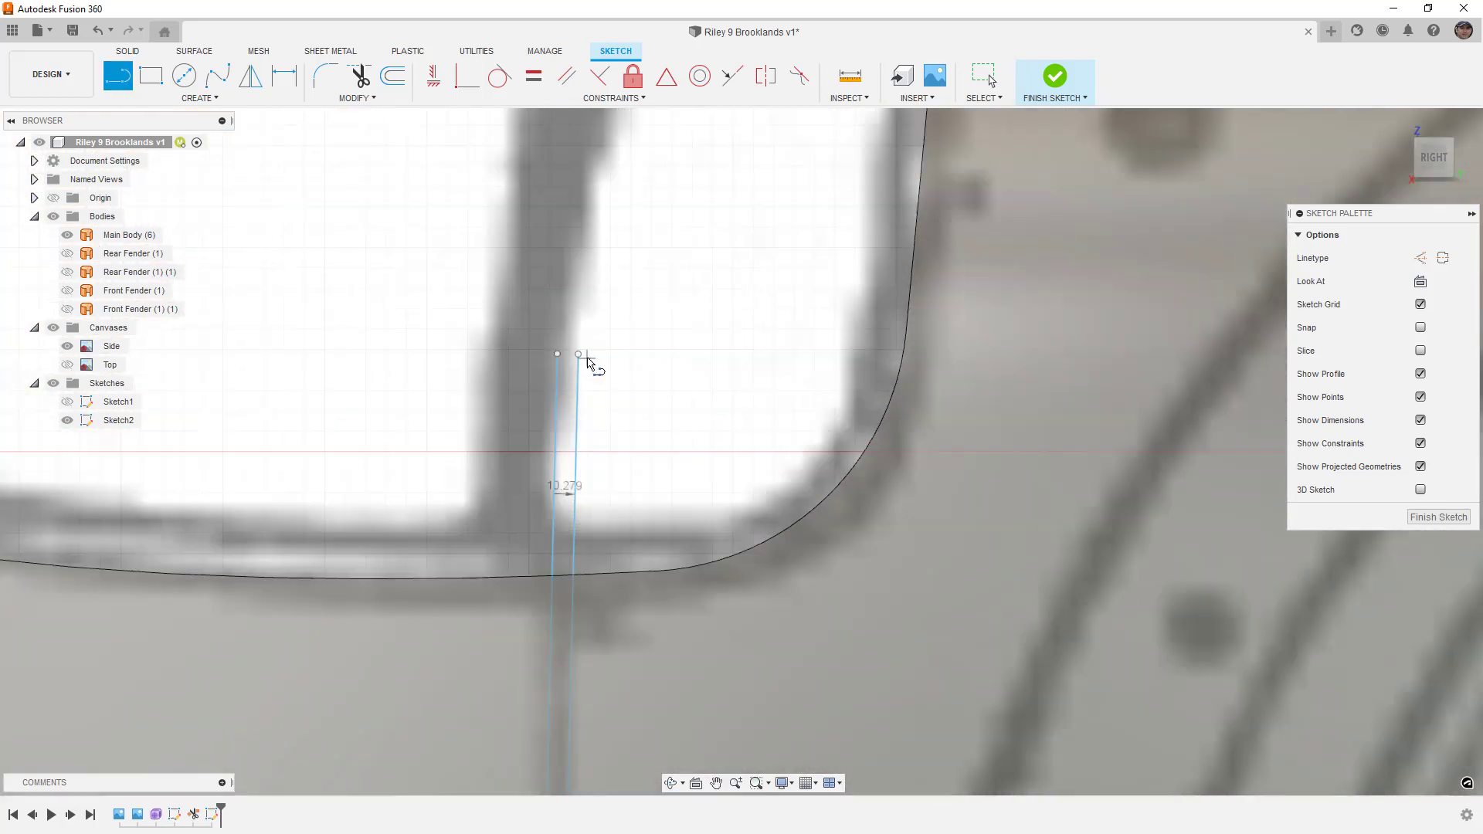
click(578, 354)
scroll(669, 332, down, 5)
scroll(674, 330, down, 2)
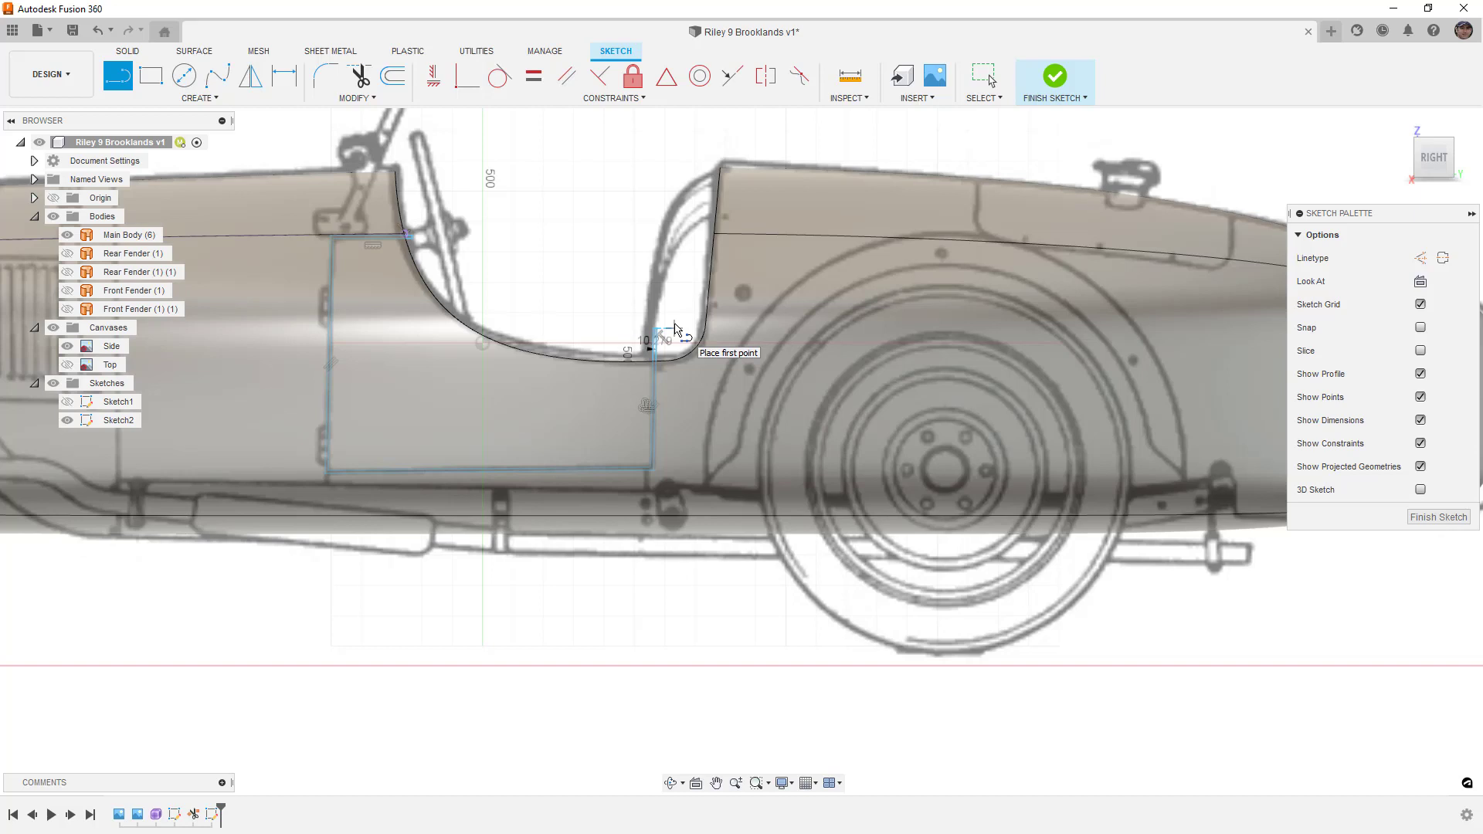
click(1064, 83)
Hide the blueprint canvases, then trim the hull with Sketch2 to split off door panel Body6 (1)
click(788, 623)
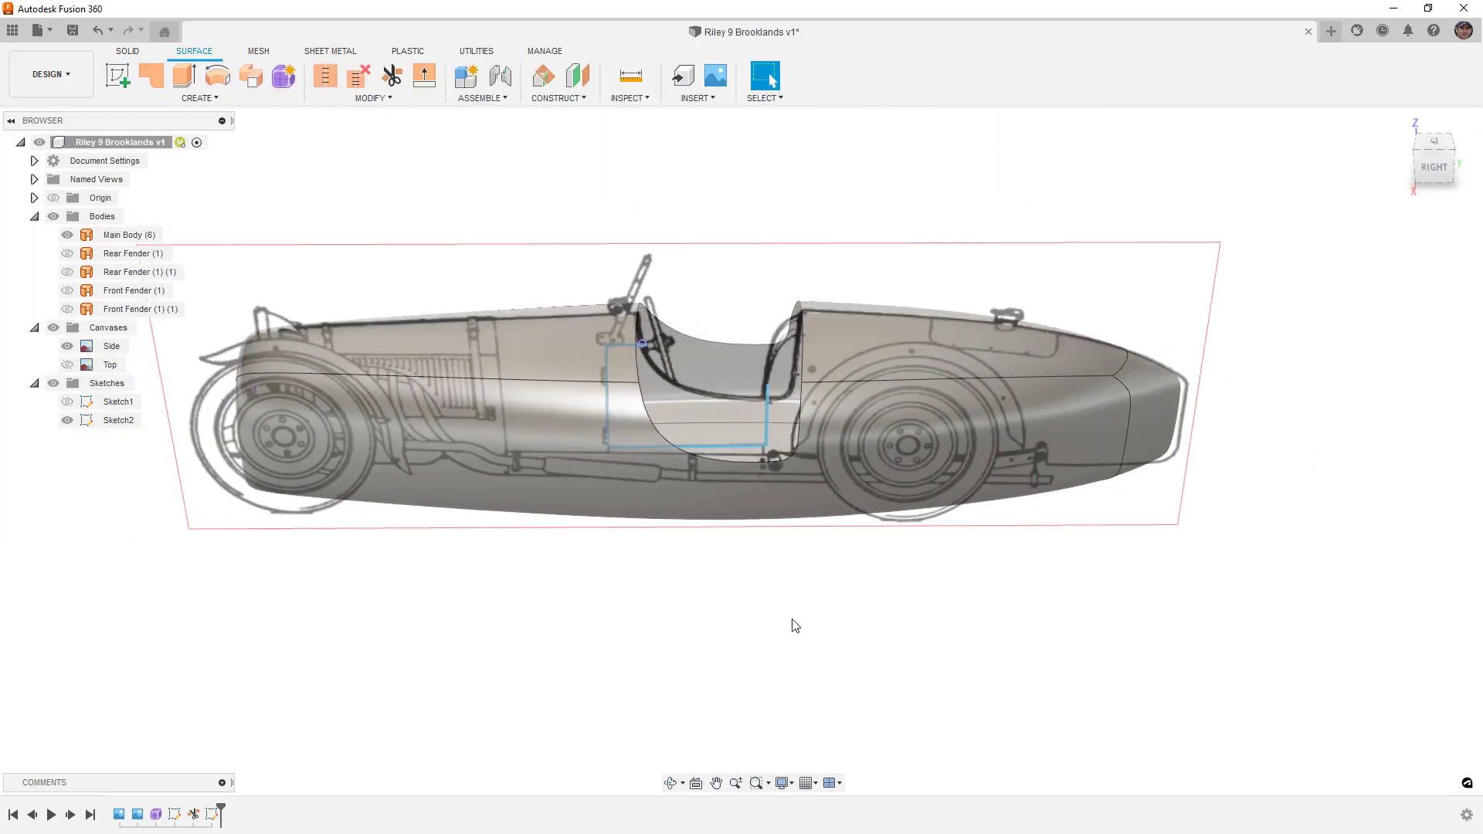
click(53, 328)
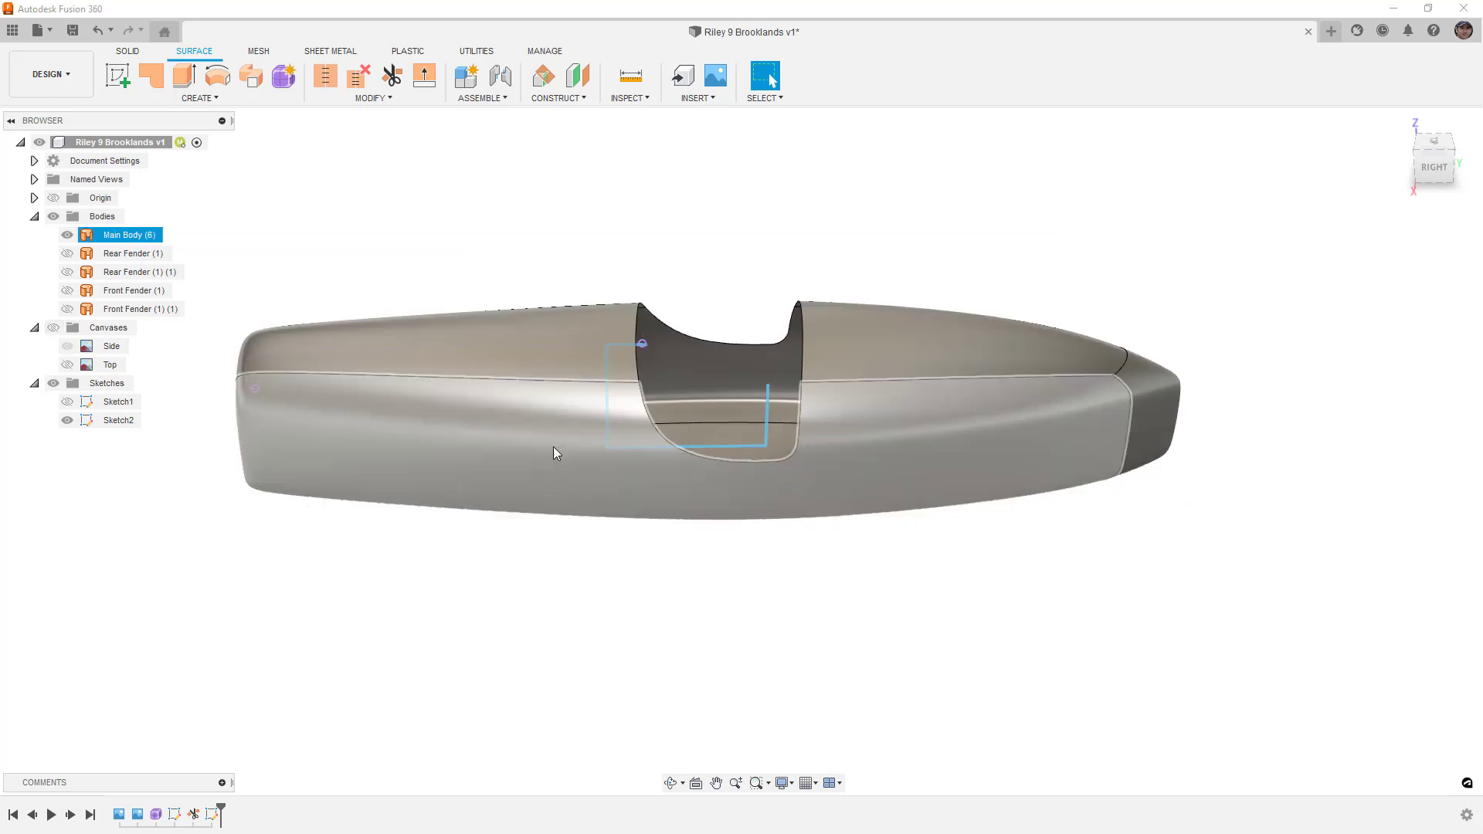
click(390, 75)
scroll(773, 405, up, 4)
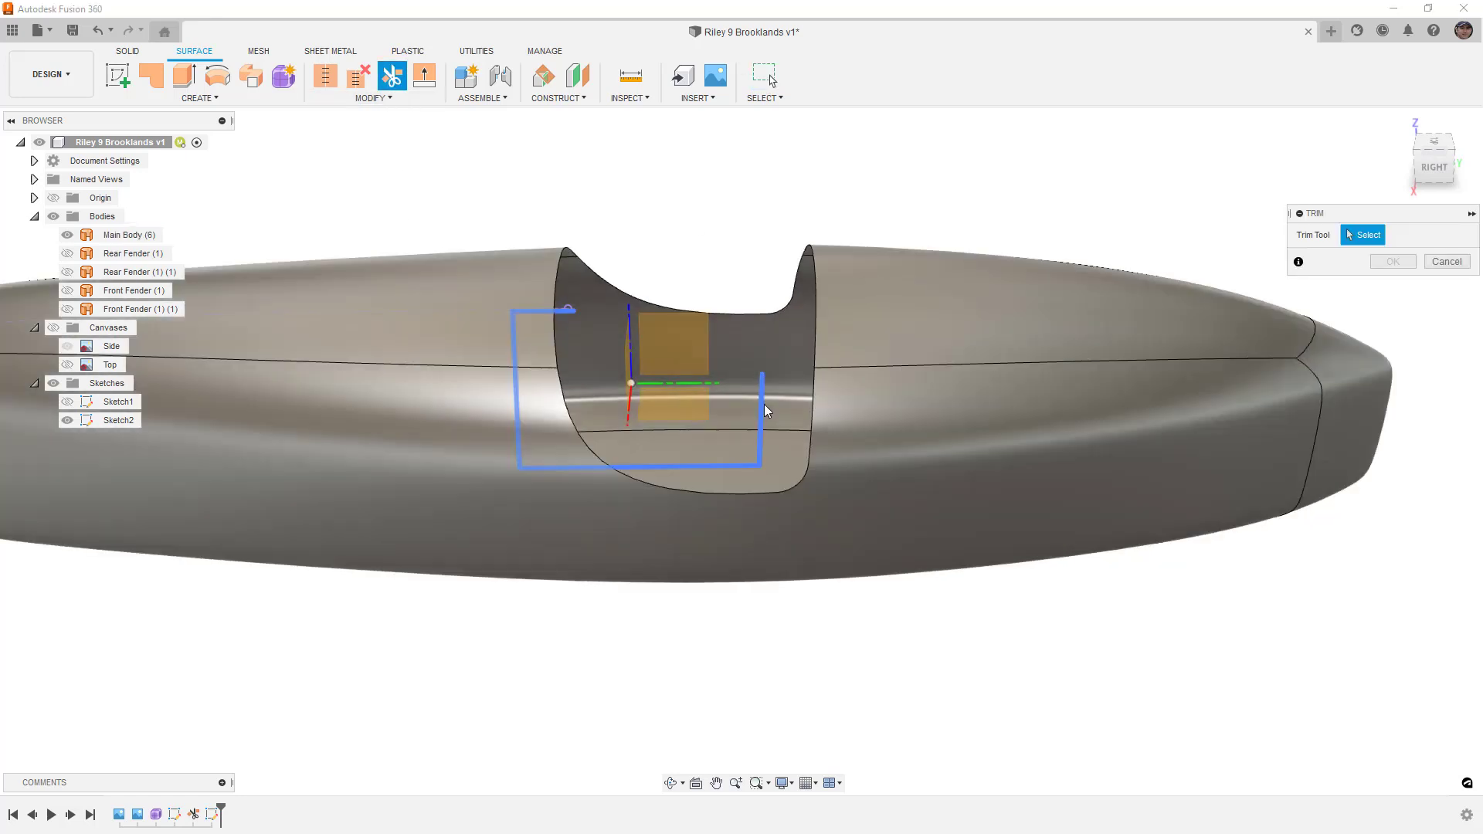
click(762, 440)
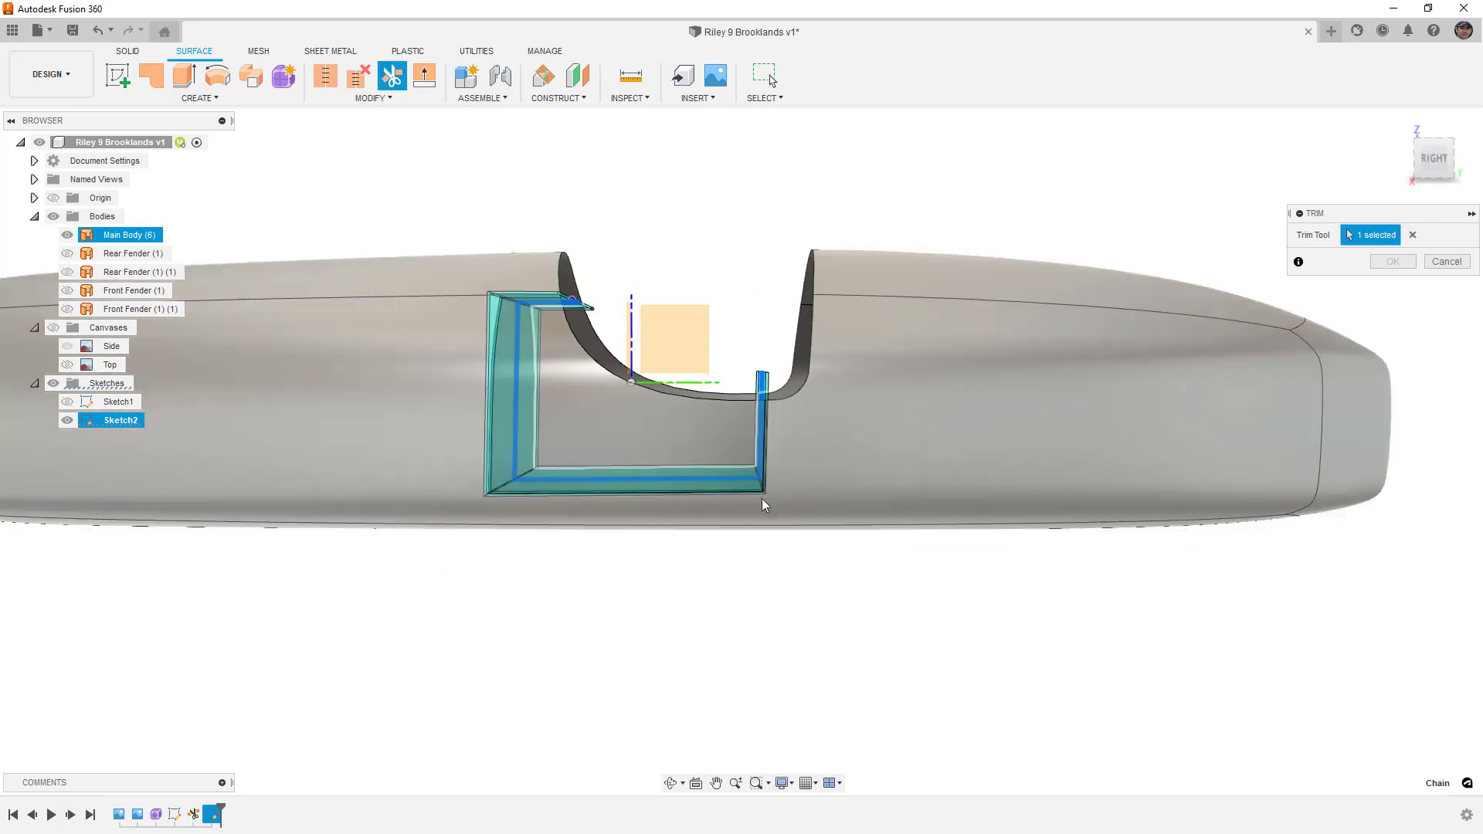
scroll(765, 490, up, 5)
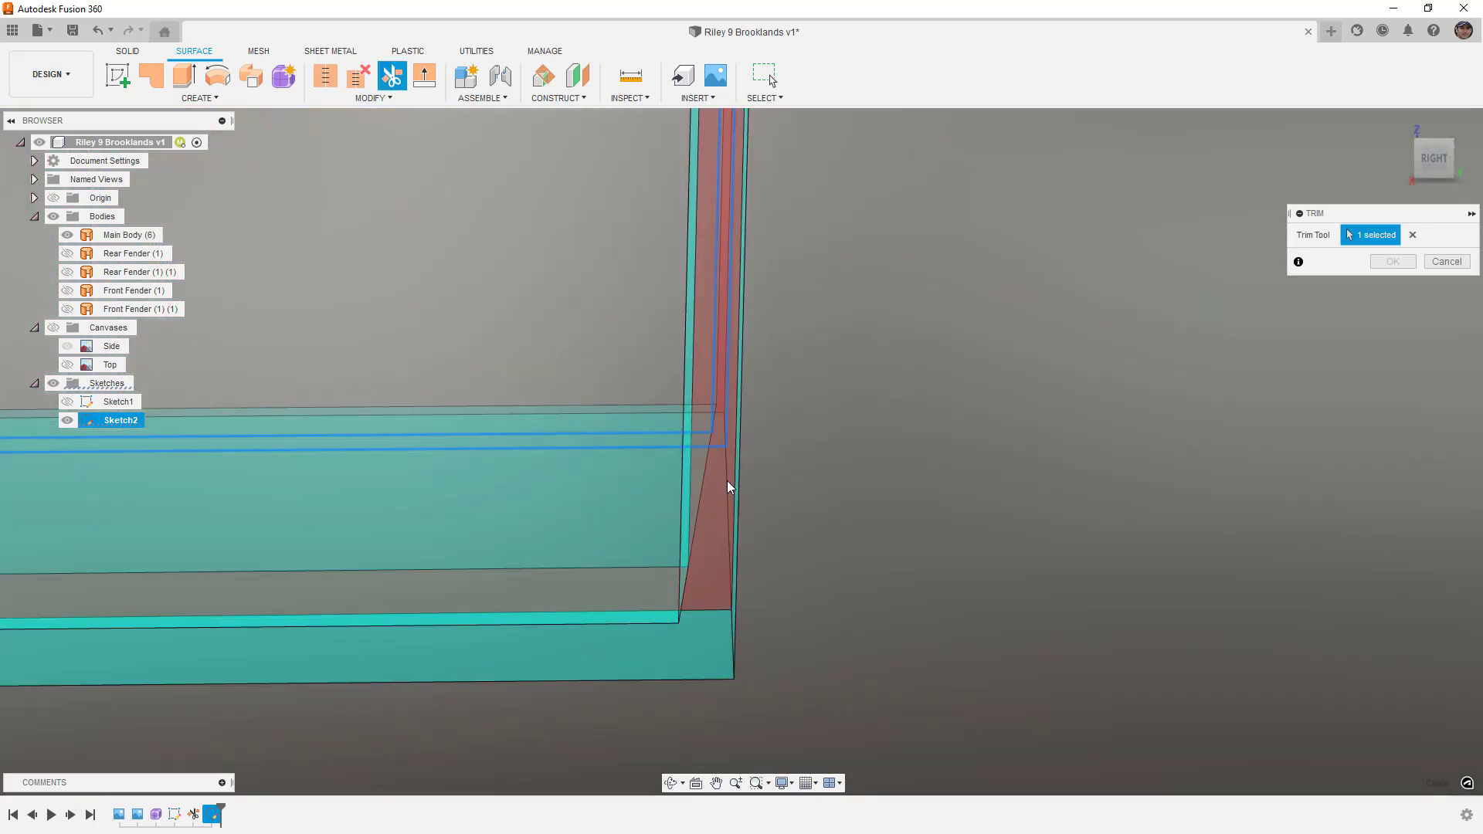
scroll(725, 508, down, 6)
shift+middle_drag(723, 499, 715, 518)
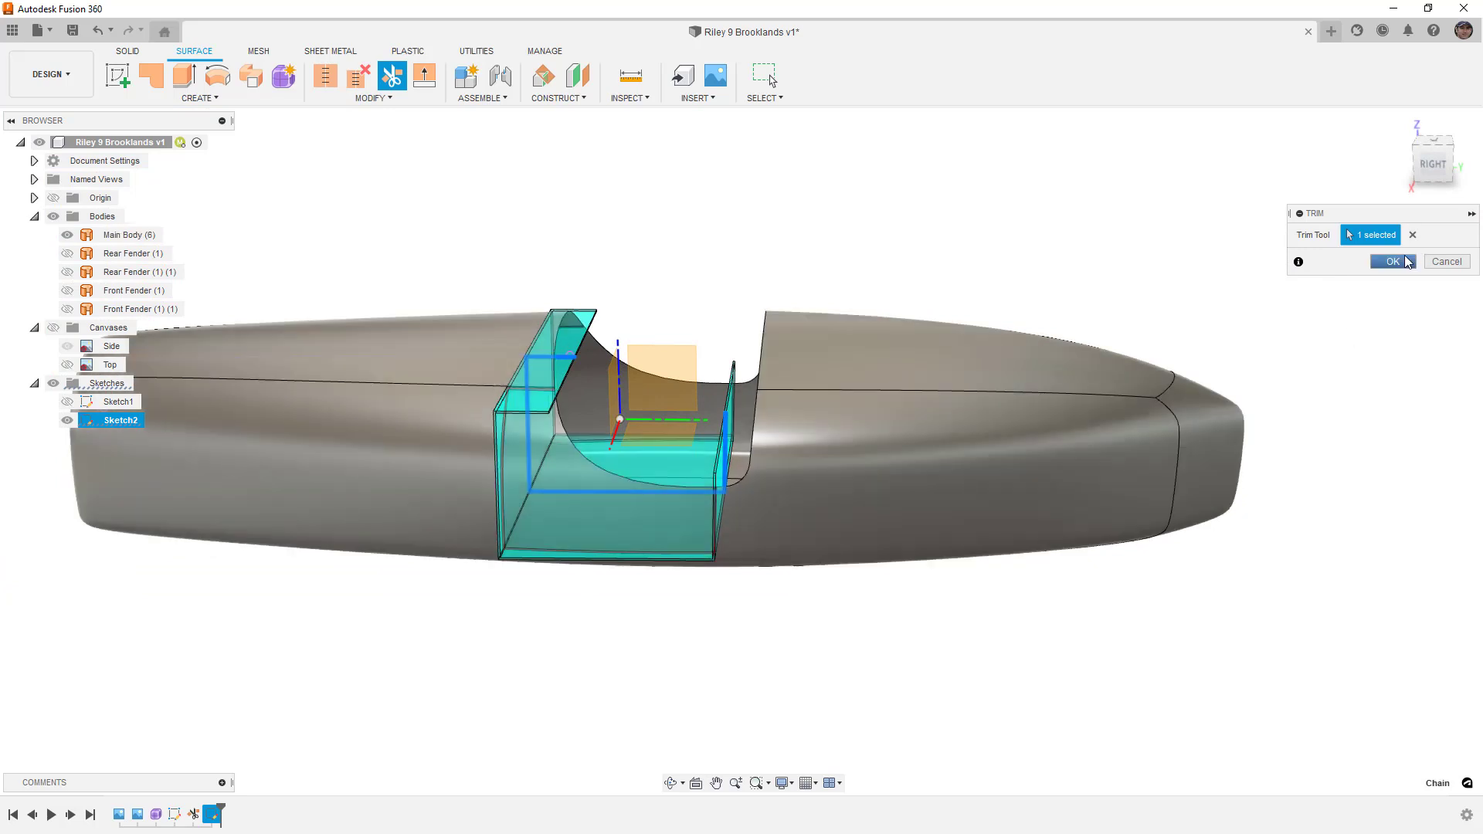
click(1402, 262)
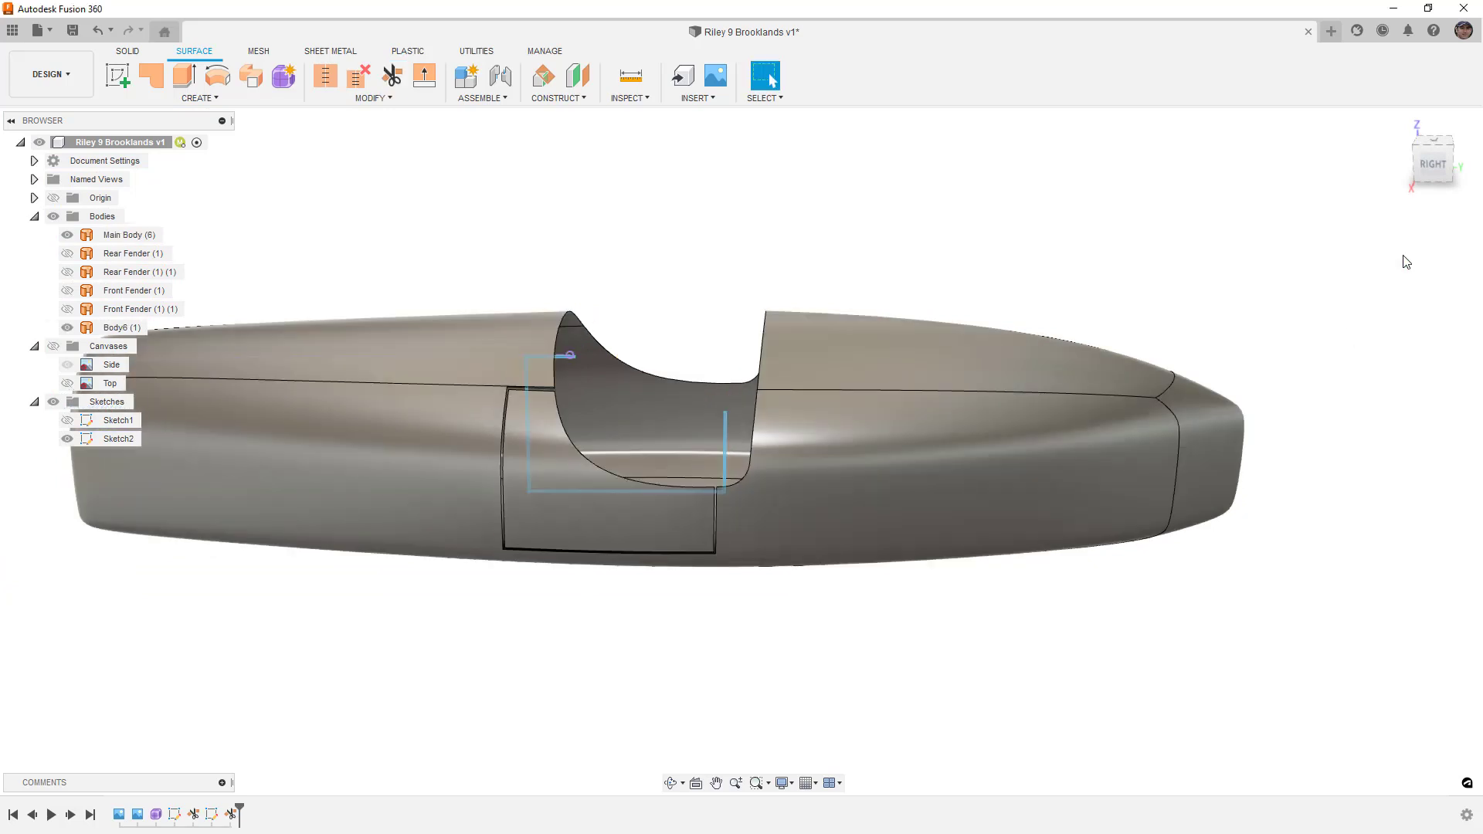
click(118, 330)
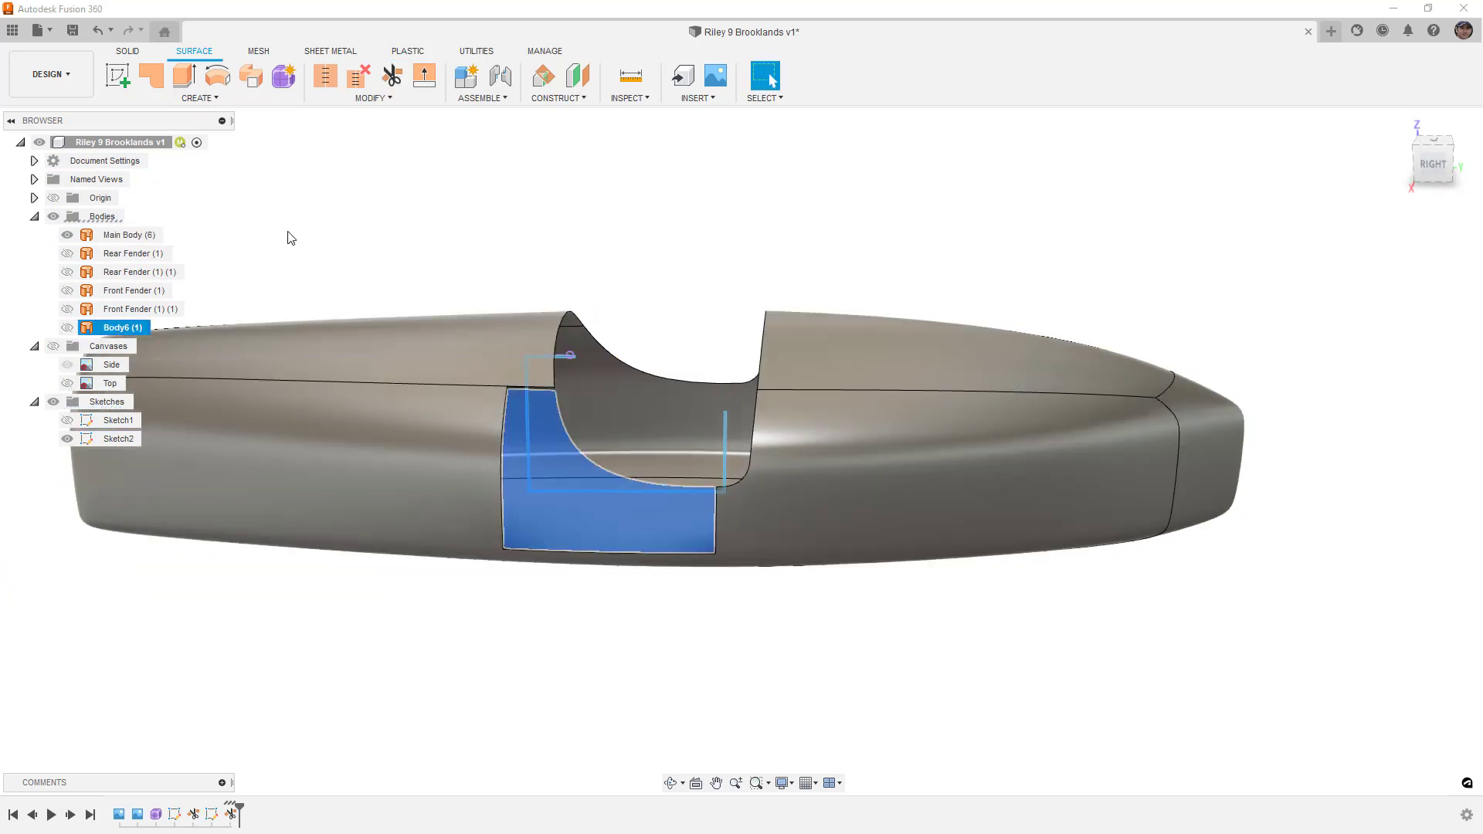
click(68, 327)
click(67, 328)
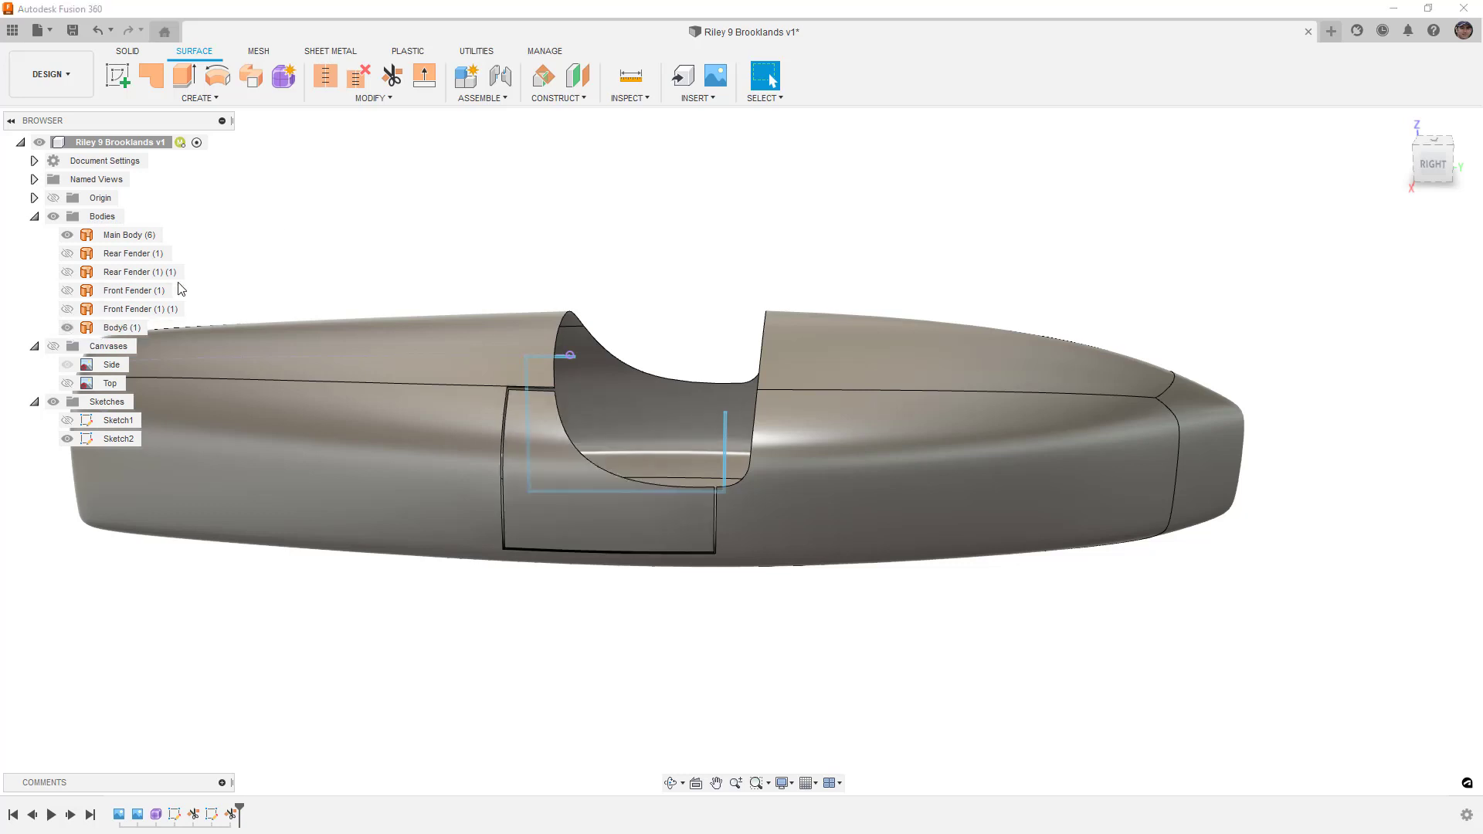
click(510, 402)
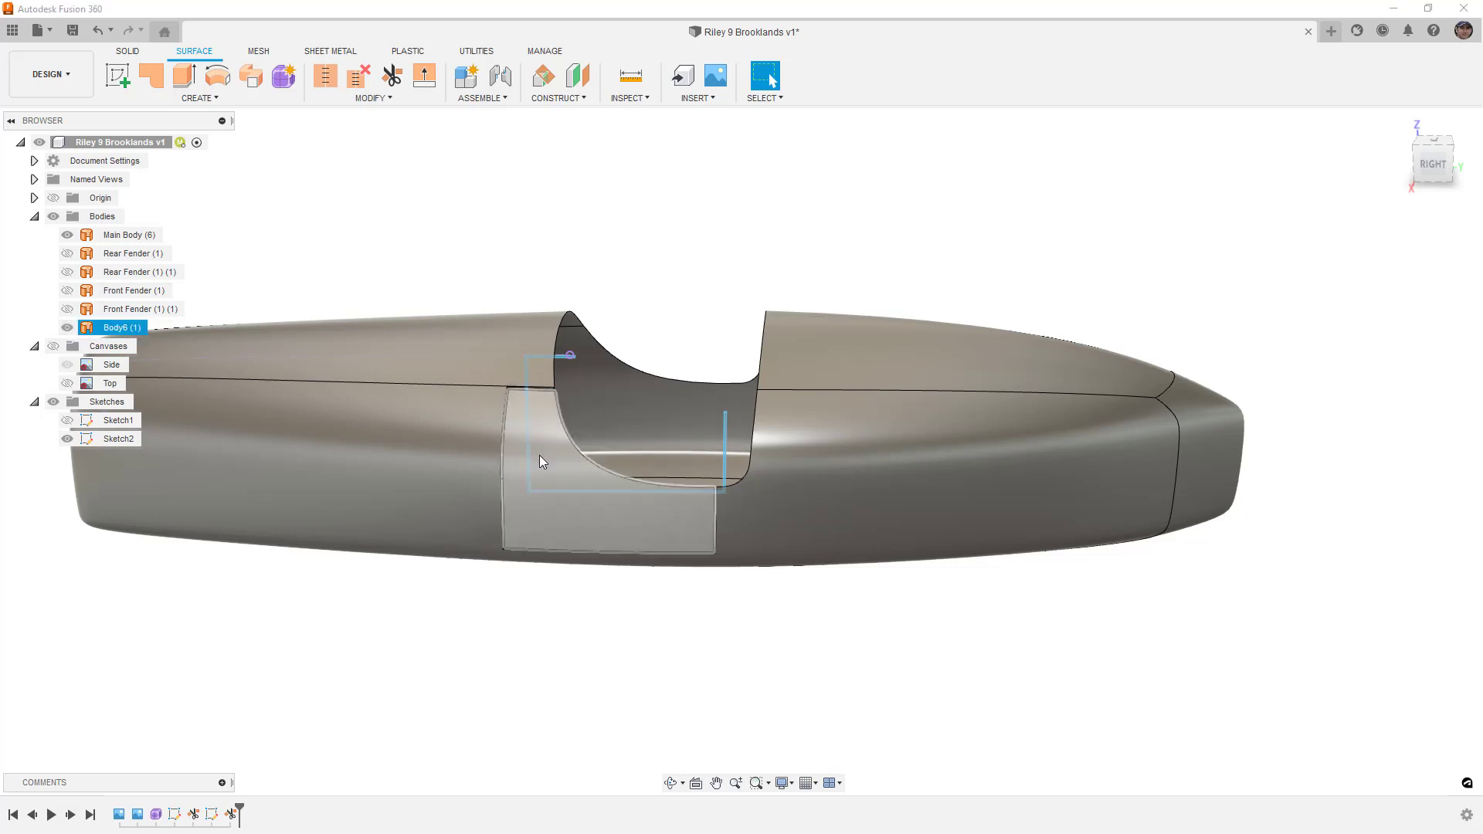
scroll(499, 406, up, 5)
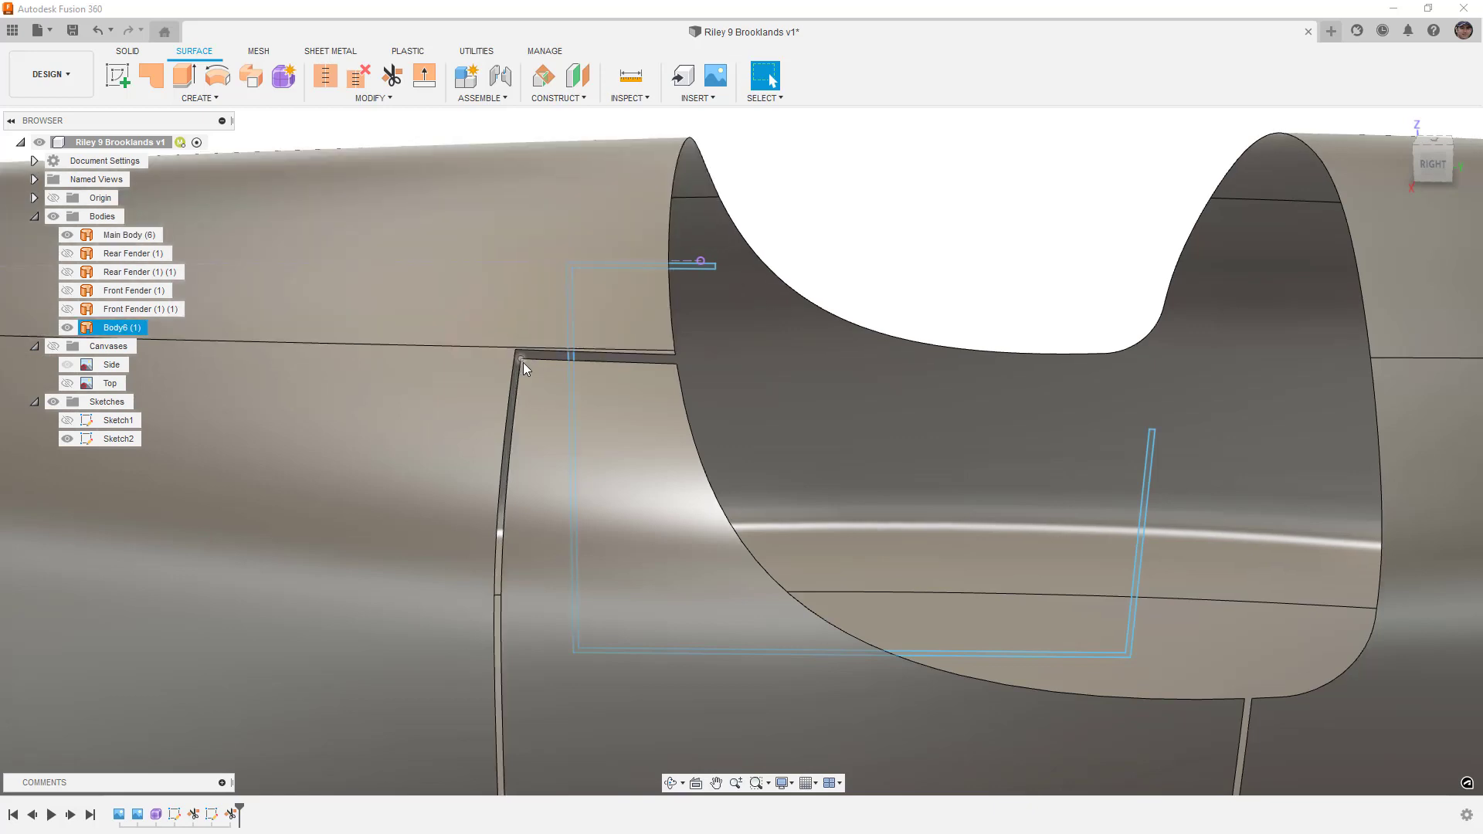
click(523, 363)
scroll(521, 343, down, 5)
click(705, 219)
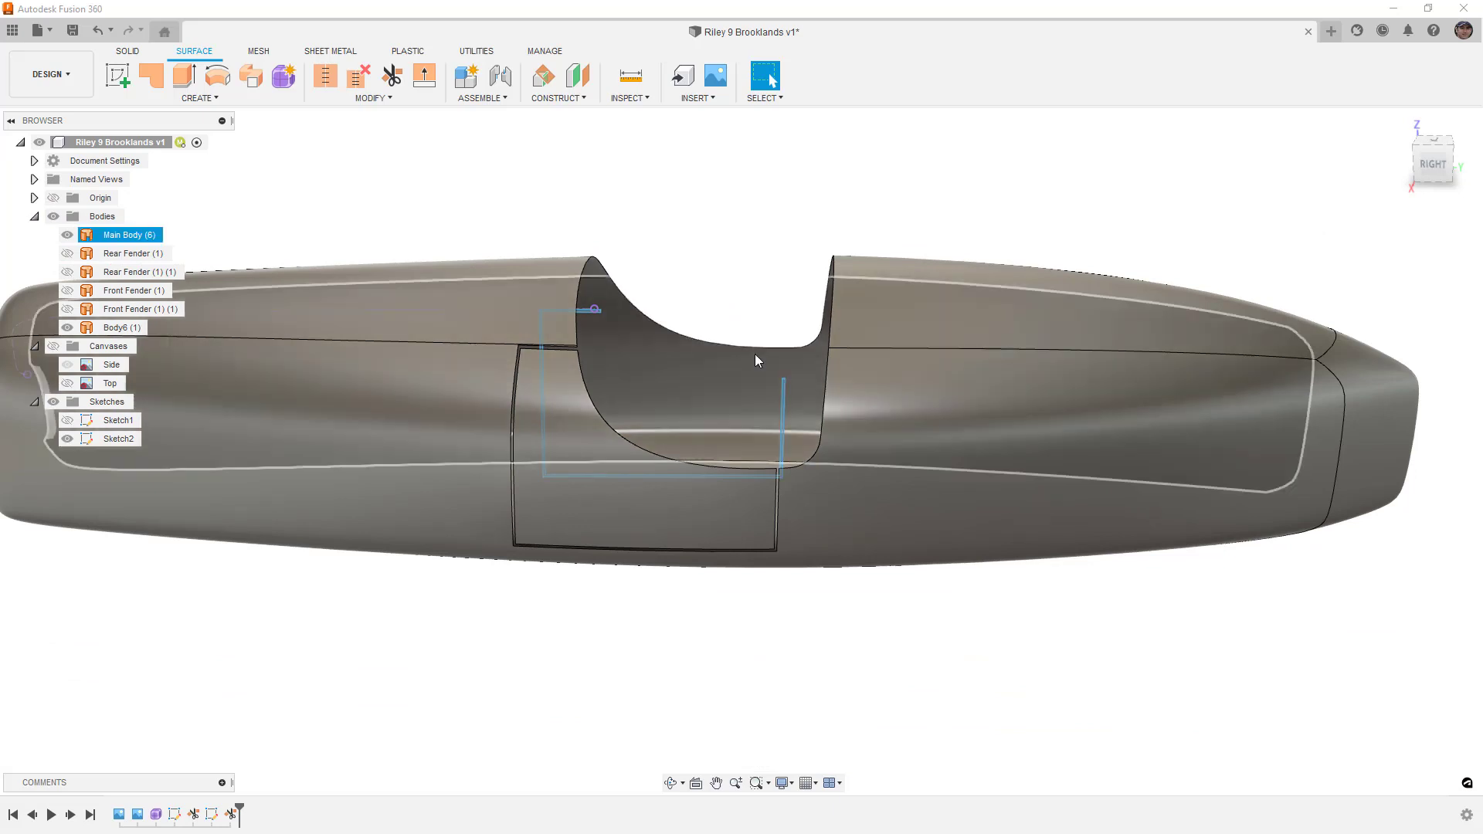
Split Main Body using the Sketch2 line as the splitting tool
click(382, 99)
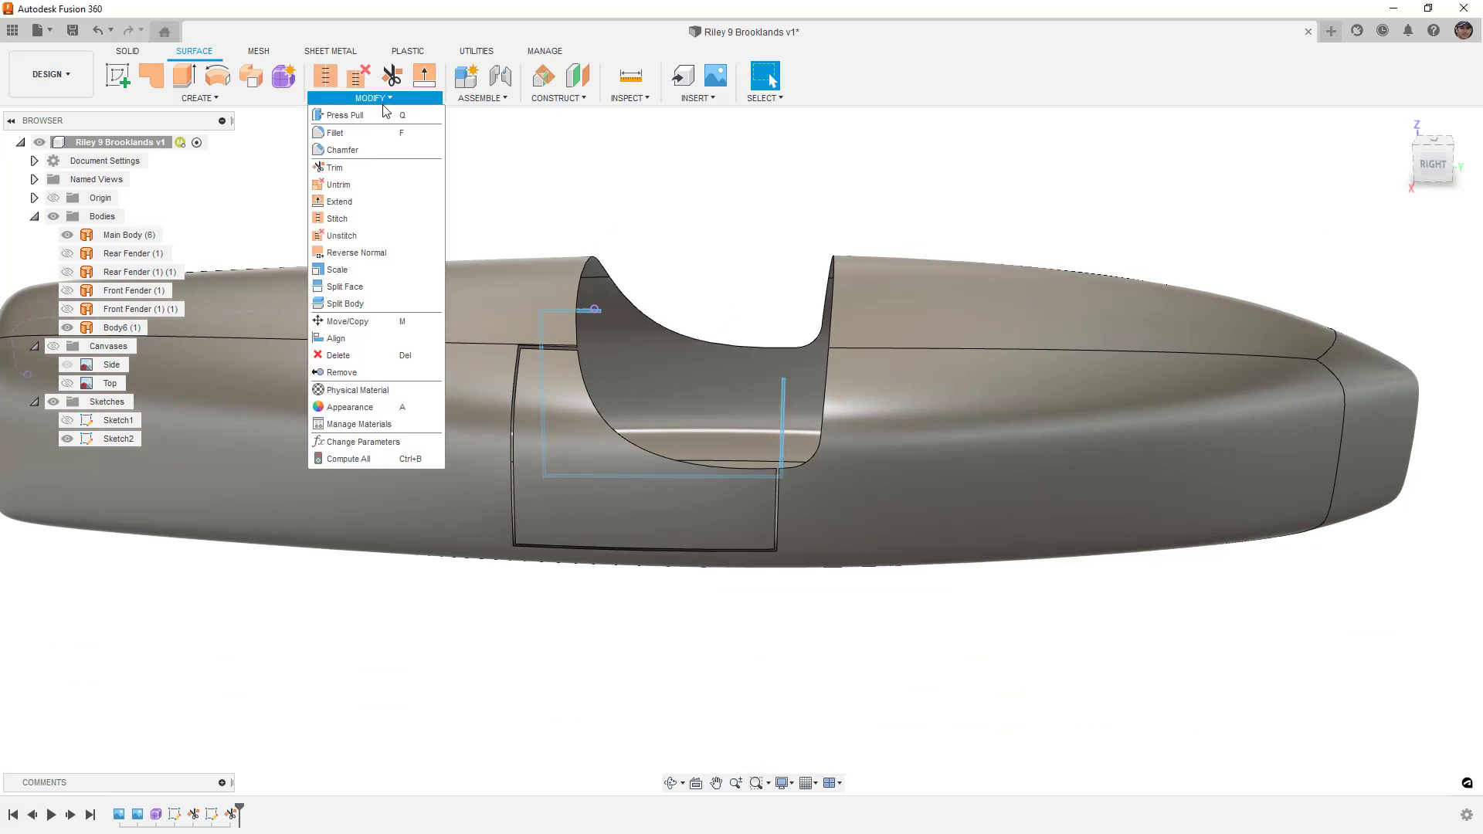
click(375, 303)
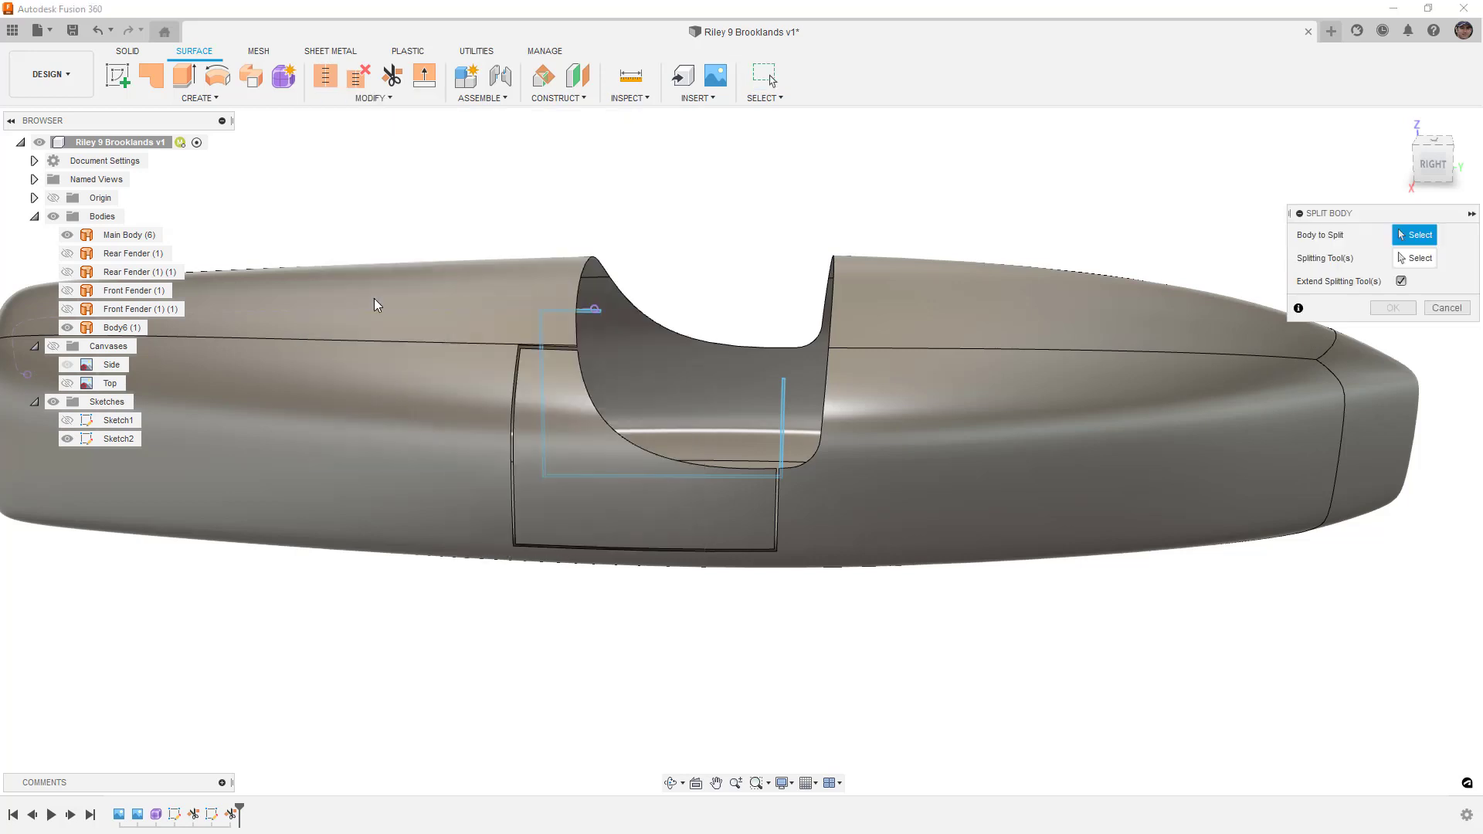
click(663, 354)
click(1418, 259)
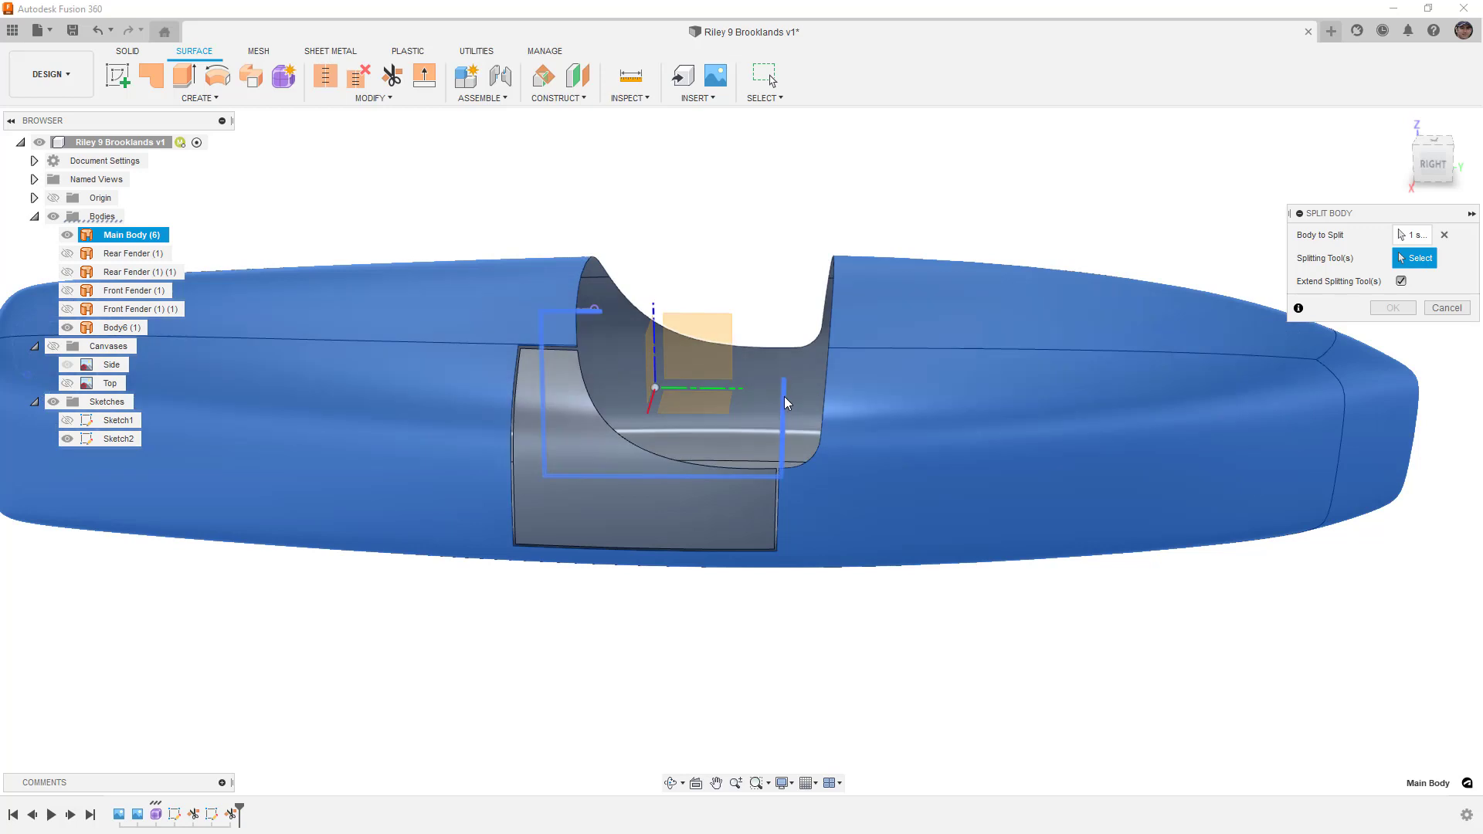
click(785, 397)
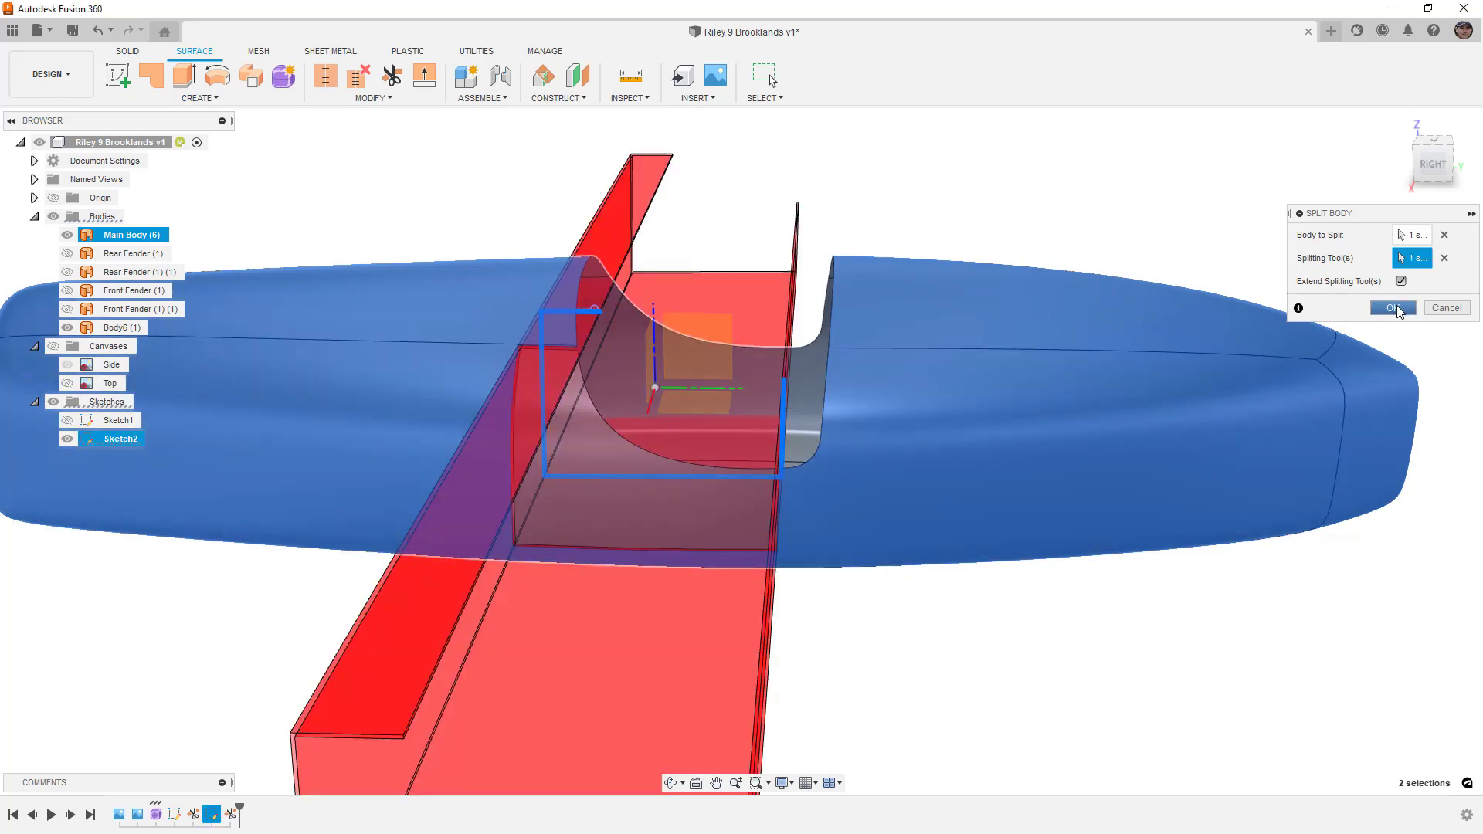
click(1395, 308)
Select the newly split pieces to inspect the thin door-seam strip
click(746, 363)
scroll(796, 367, up, 5)
scroll(772, 336, up, 2)
click(771, 289)
scroll(771, 289, down, 3)
scroll(799, 188, down, 2)
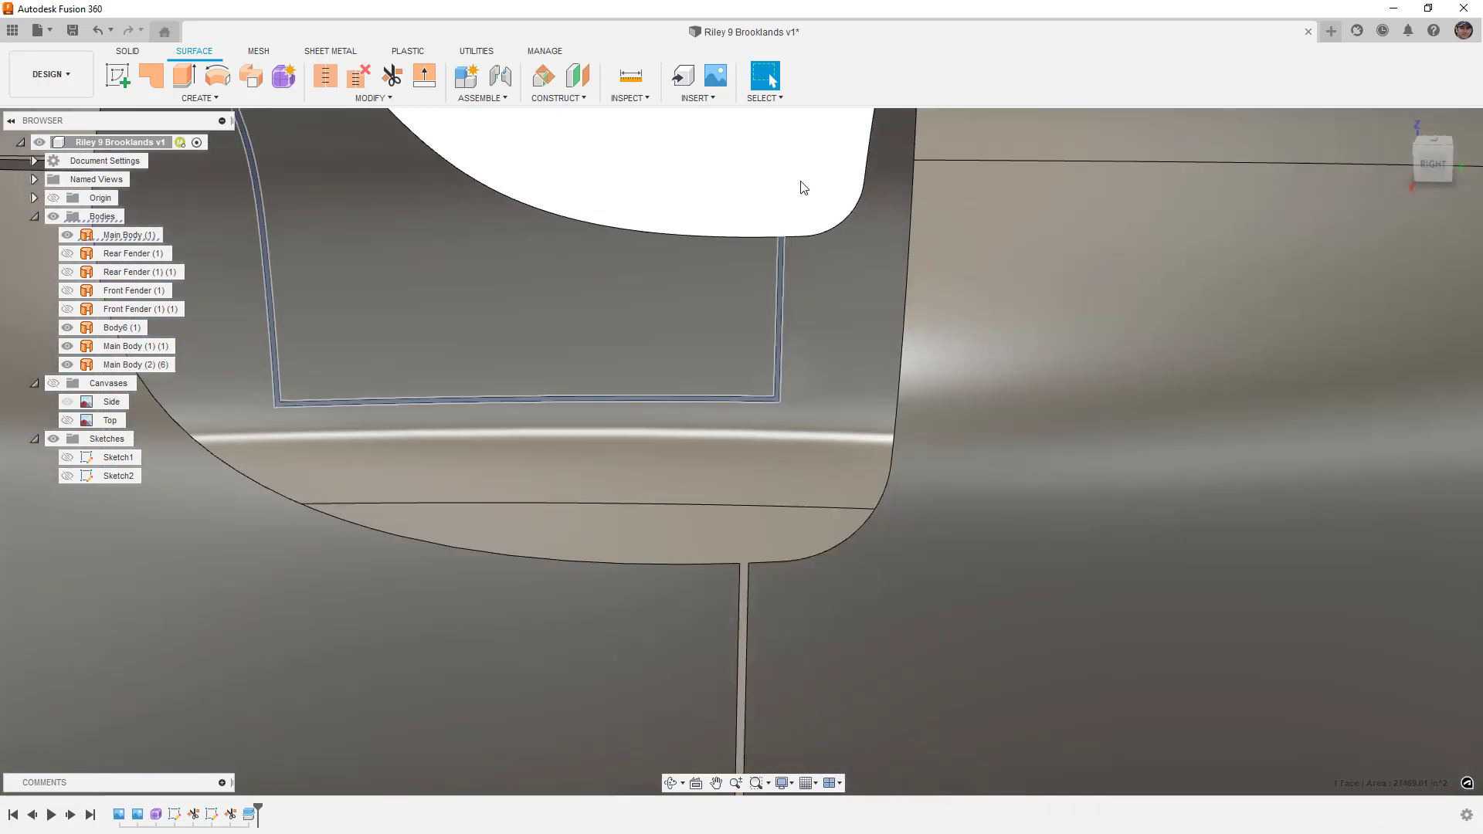
From the Top view, move the seam strip's face 250 in with its pivot set on the body
shift+middle_drag(798, 175, 850, 231)
click(1432, 149)
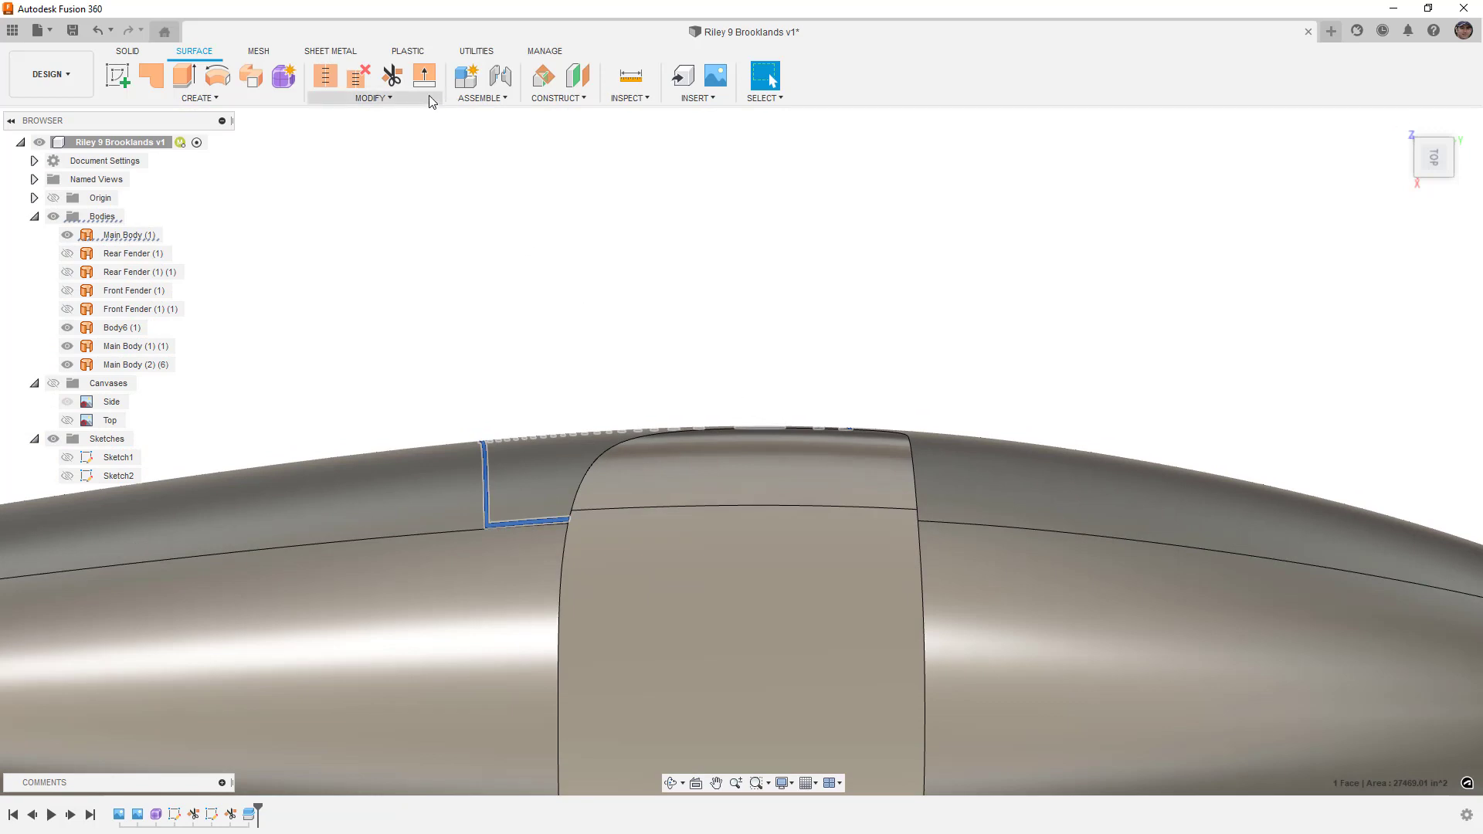
click(422, 99)
click(372, 323)
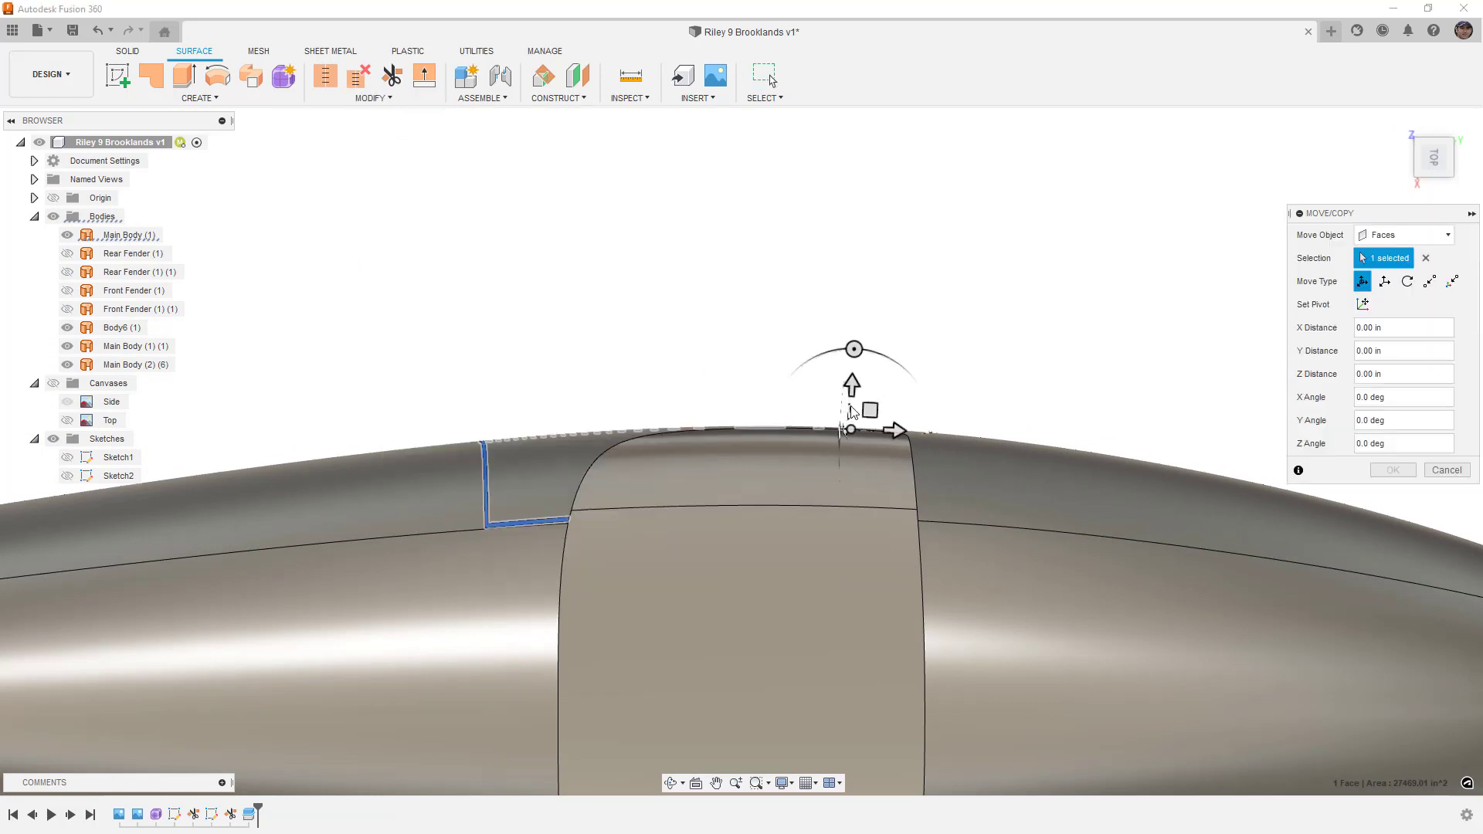
scroll(850, 415, down, 5)
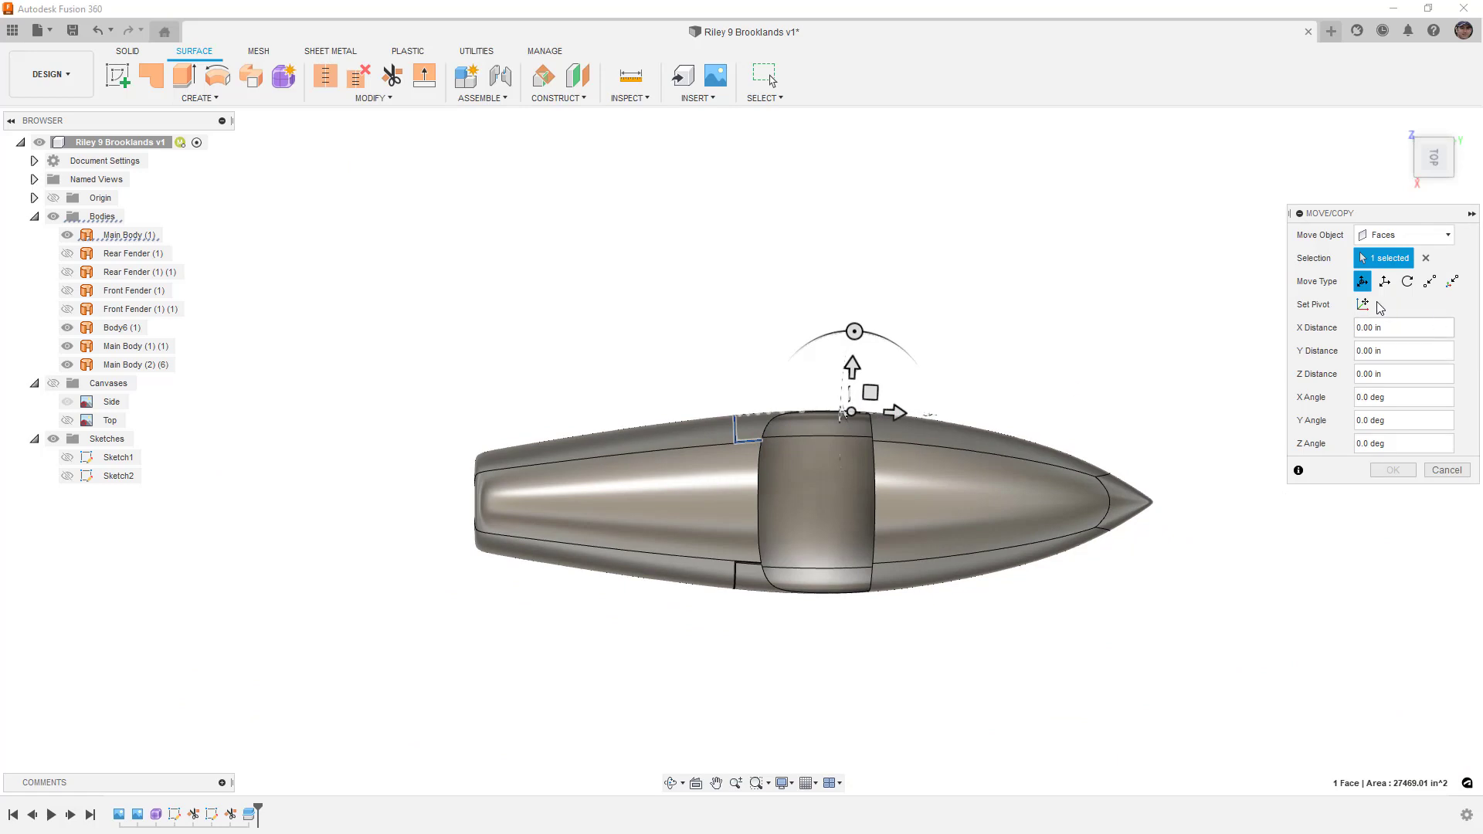
click(1365, 305)
click(833, 502)
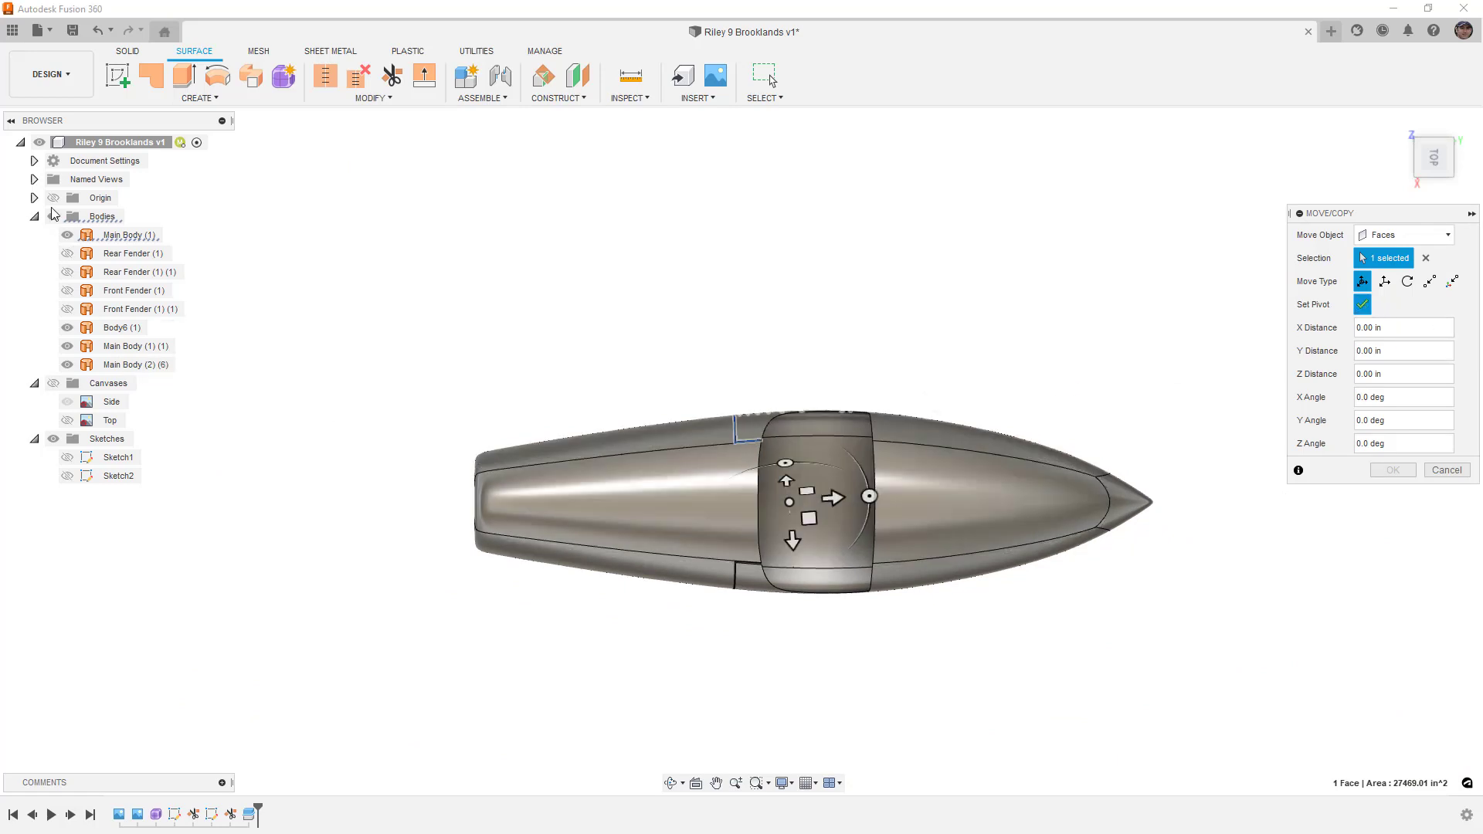
click(794, 502)
click(1363, 304)
click(790, 544)
drag(790, 547, 791, 573)
key(Return)
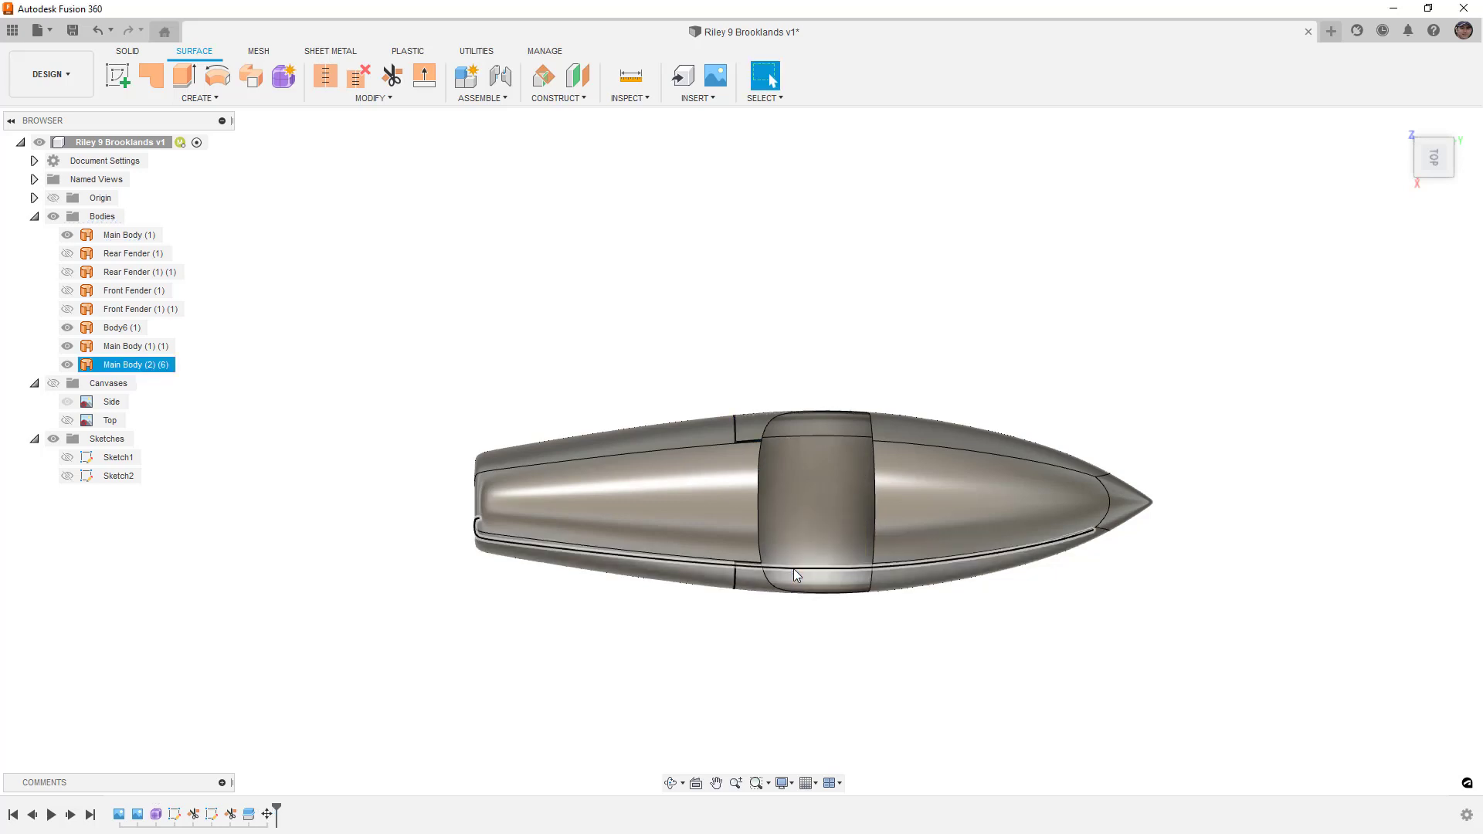
scroll(772, 464, up, 10)
click(775, 438)
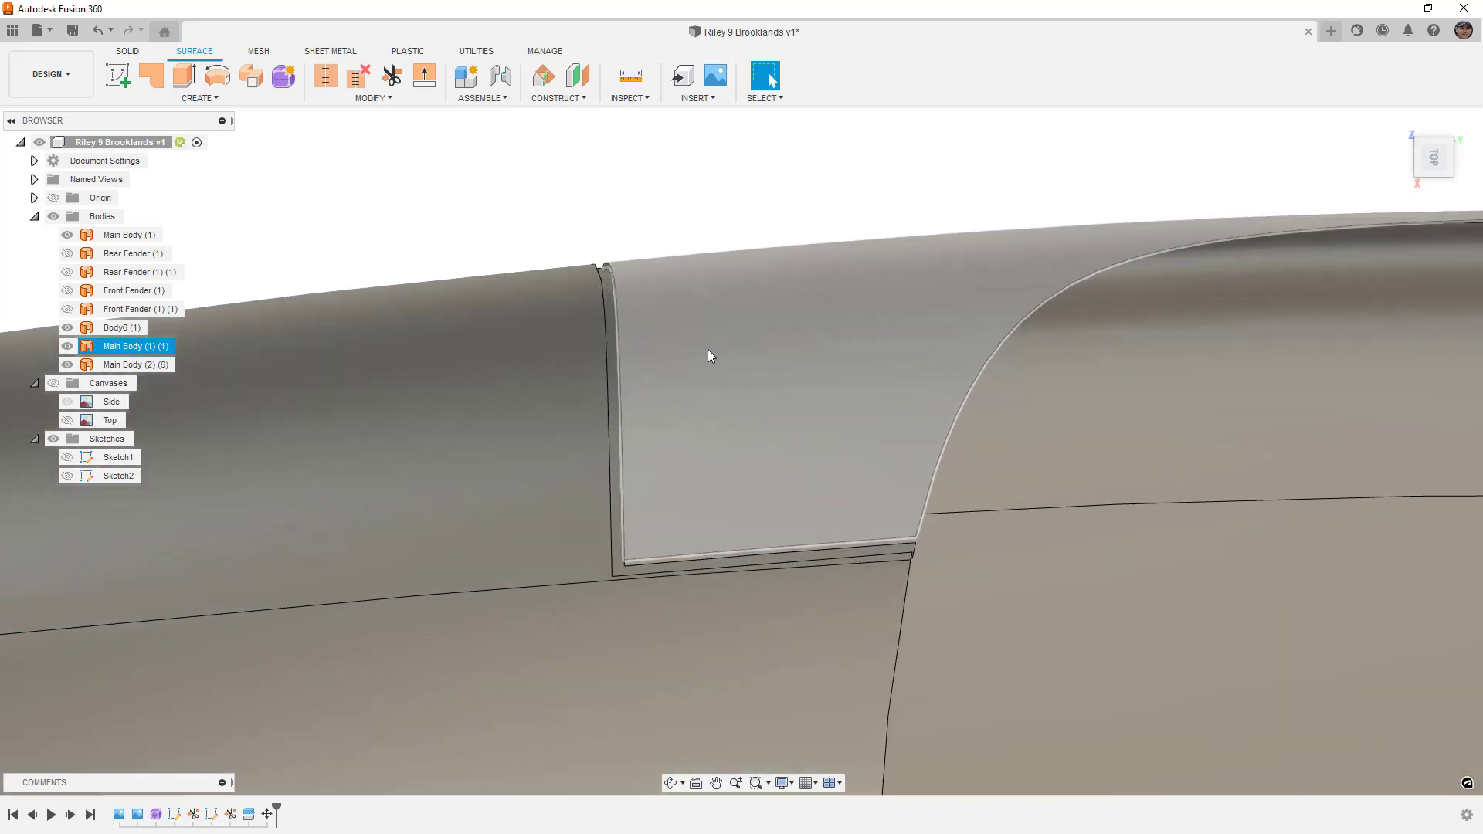
click(645, 242)
scroll(576, 203, down, 3)
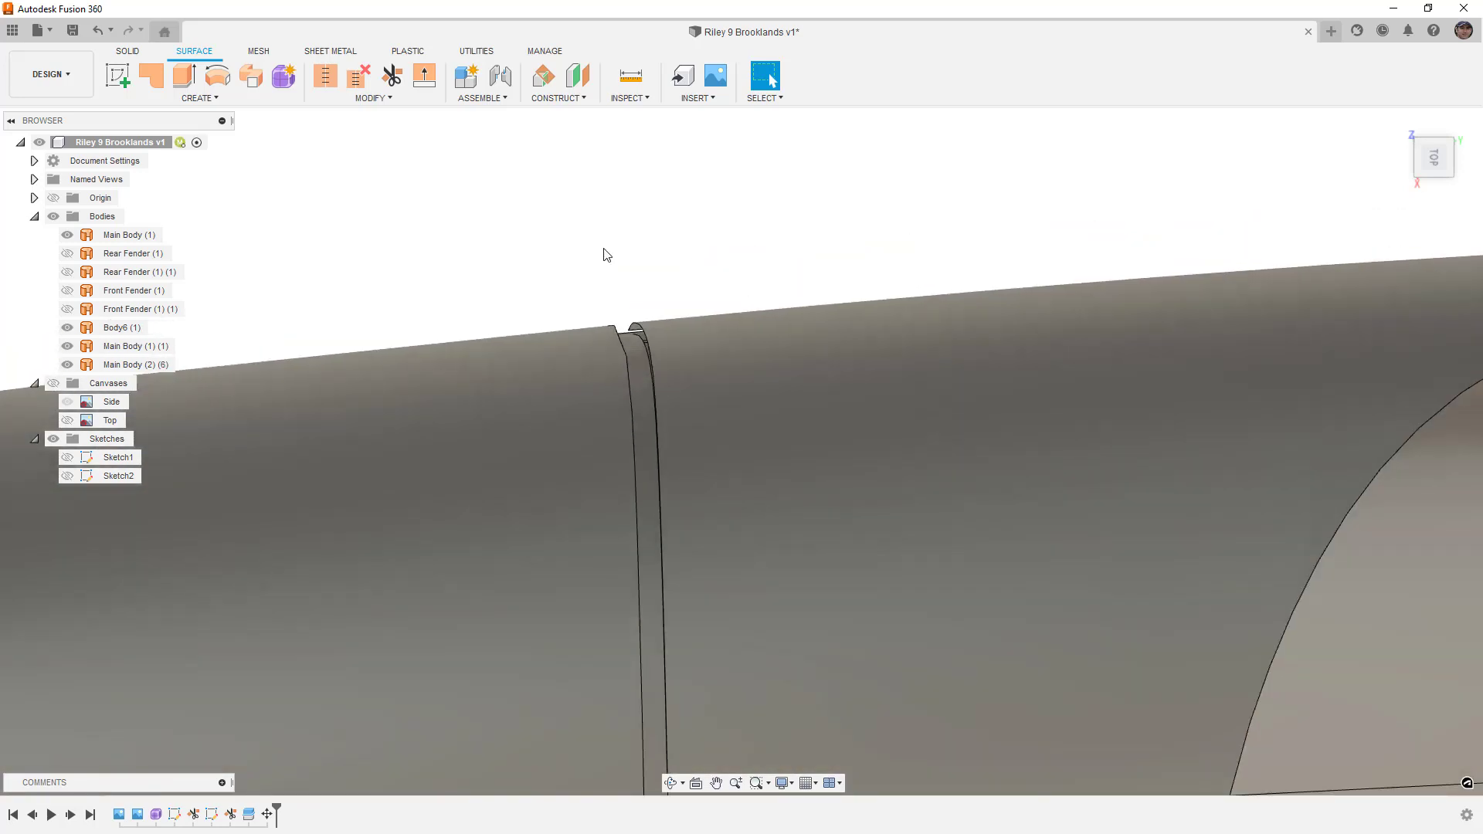
click(632, 346)
click(630, 285)
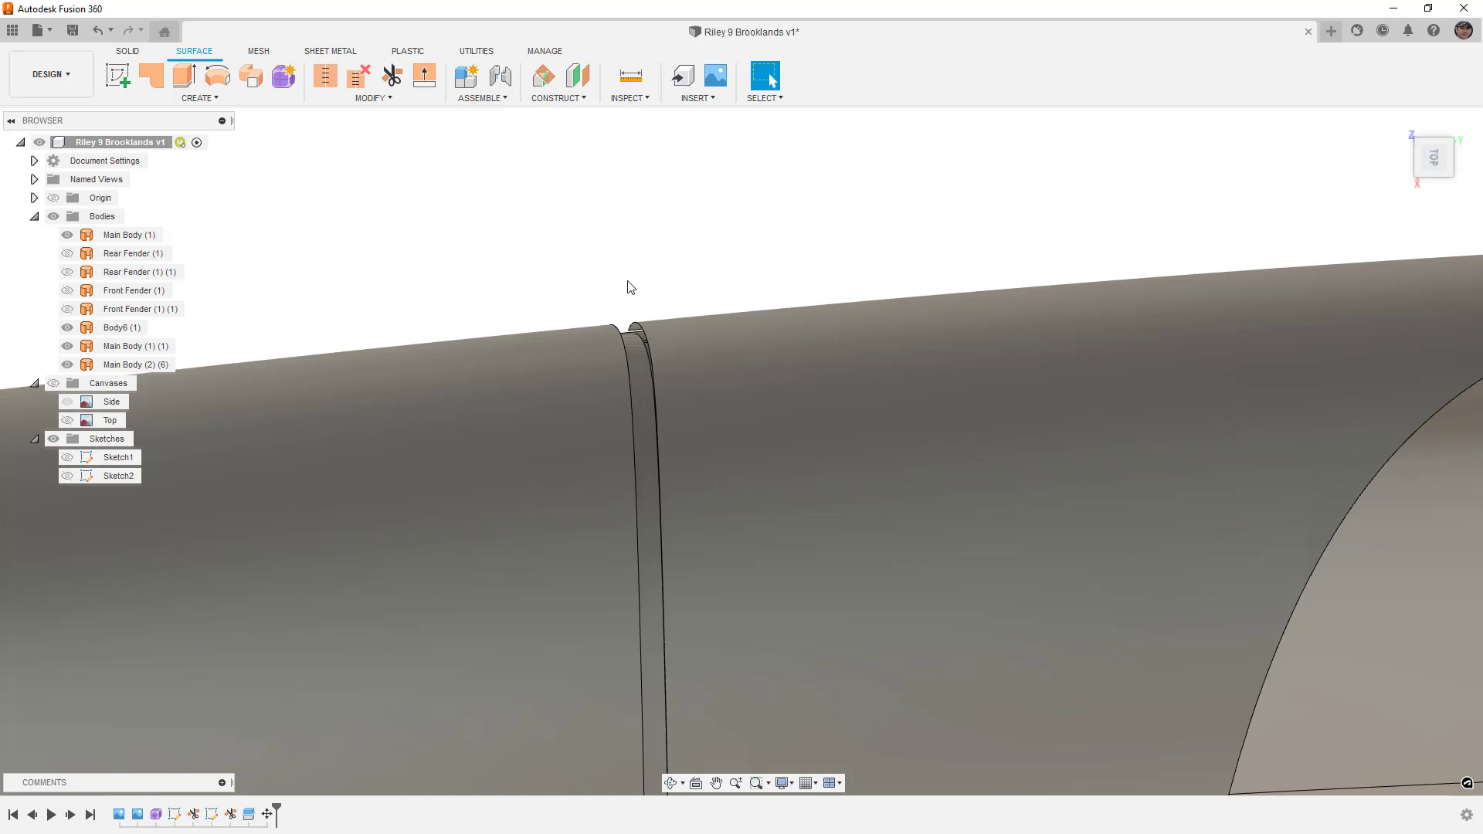
click(584, 335)
click(584, 335)
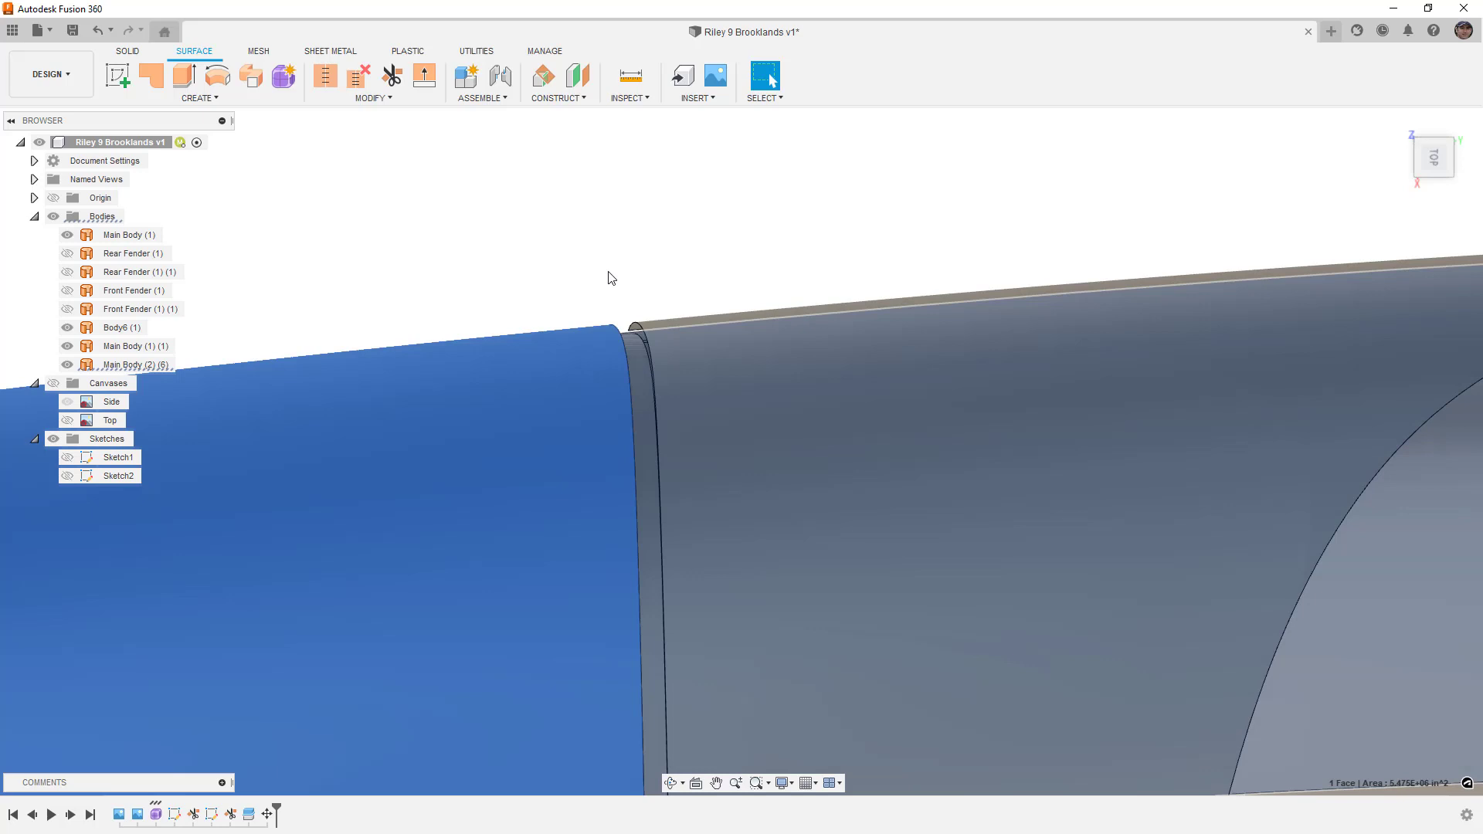
click(611, 278)
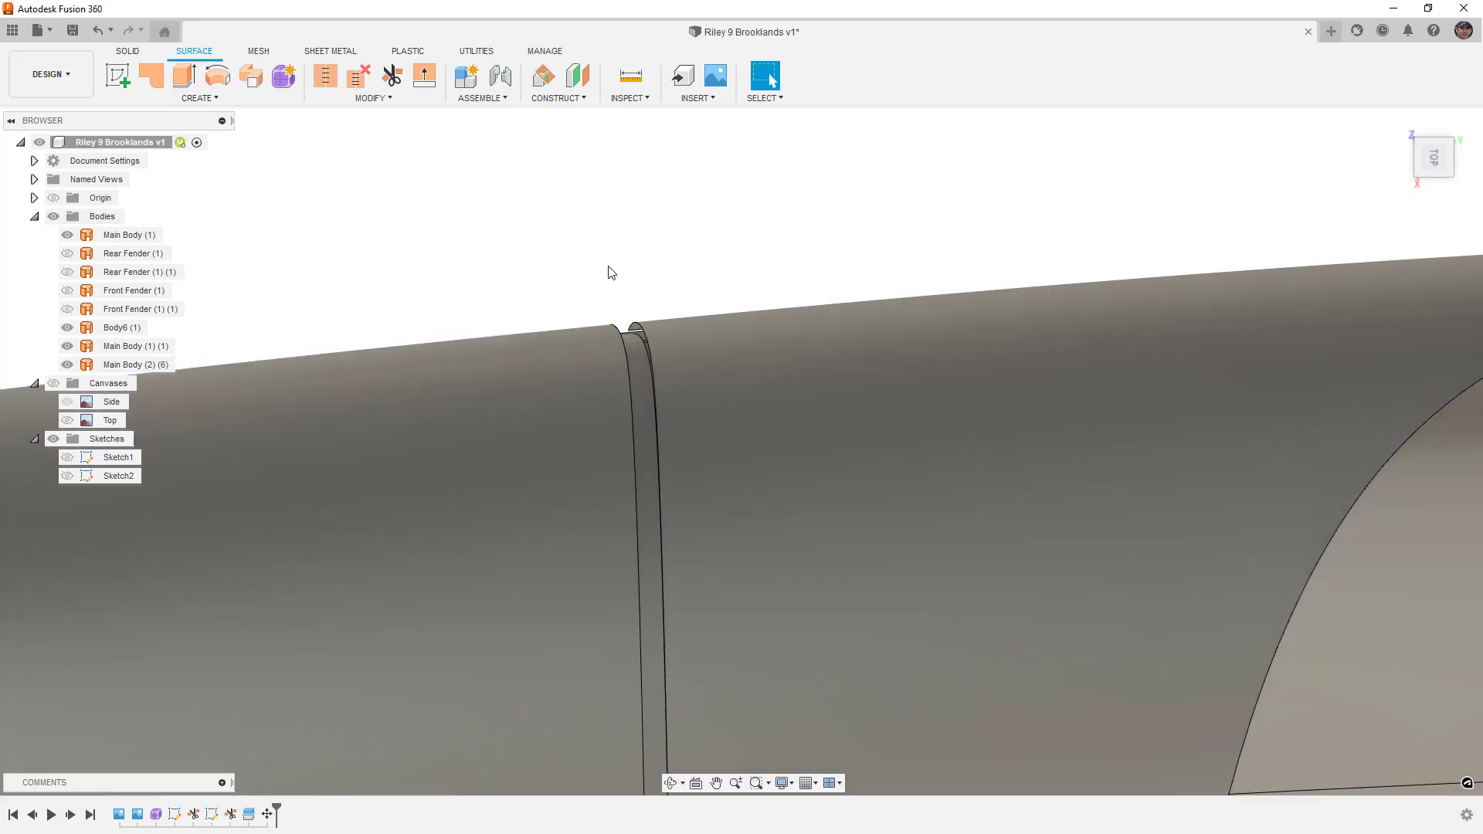
click(635, 365)
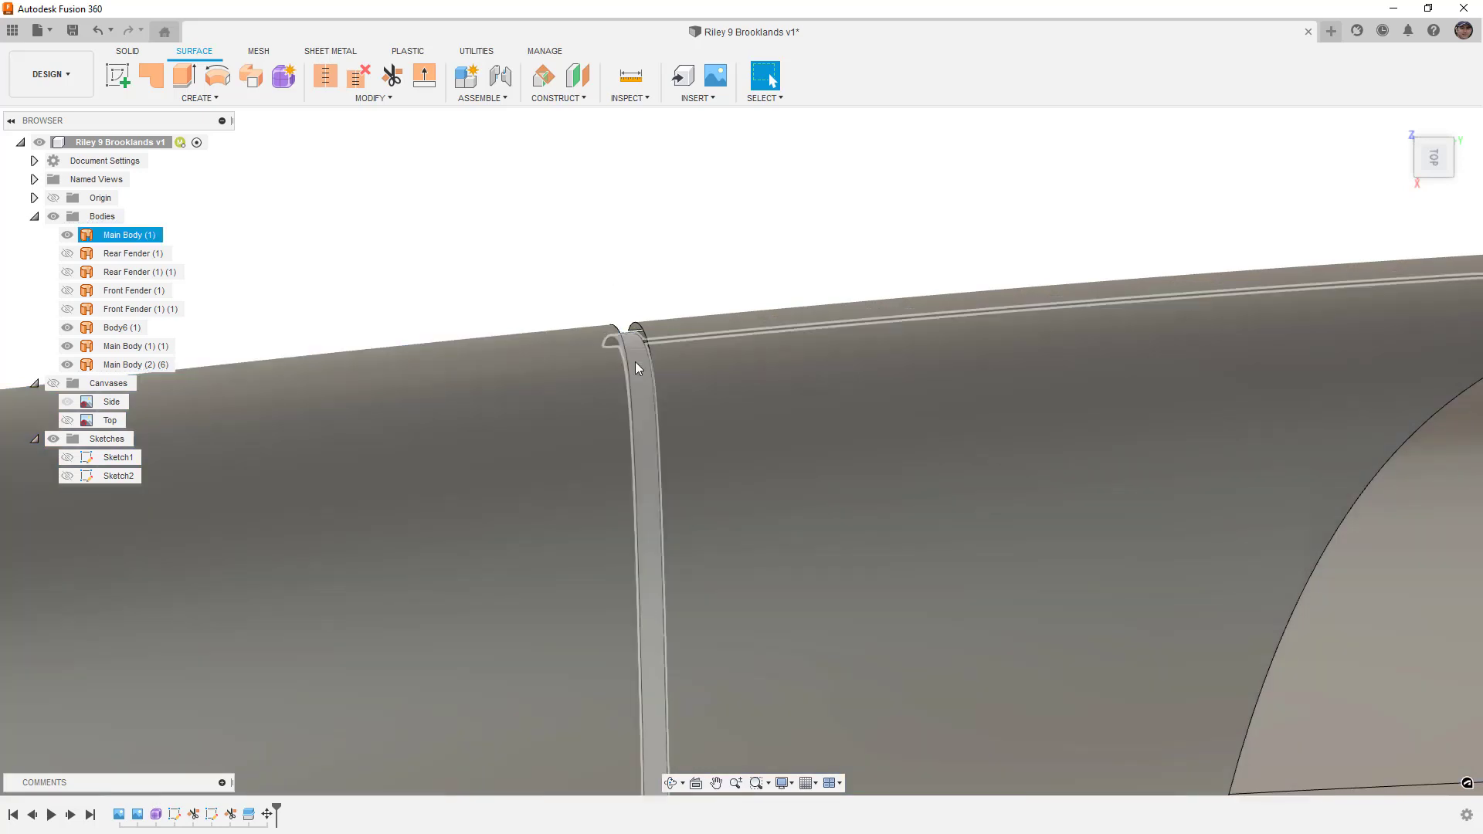
click(616, 307)
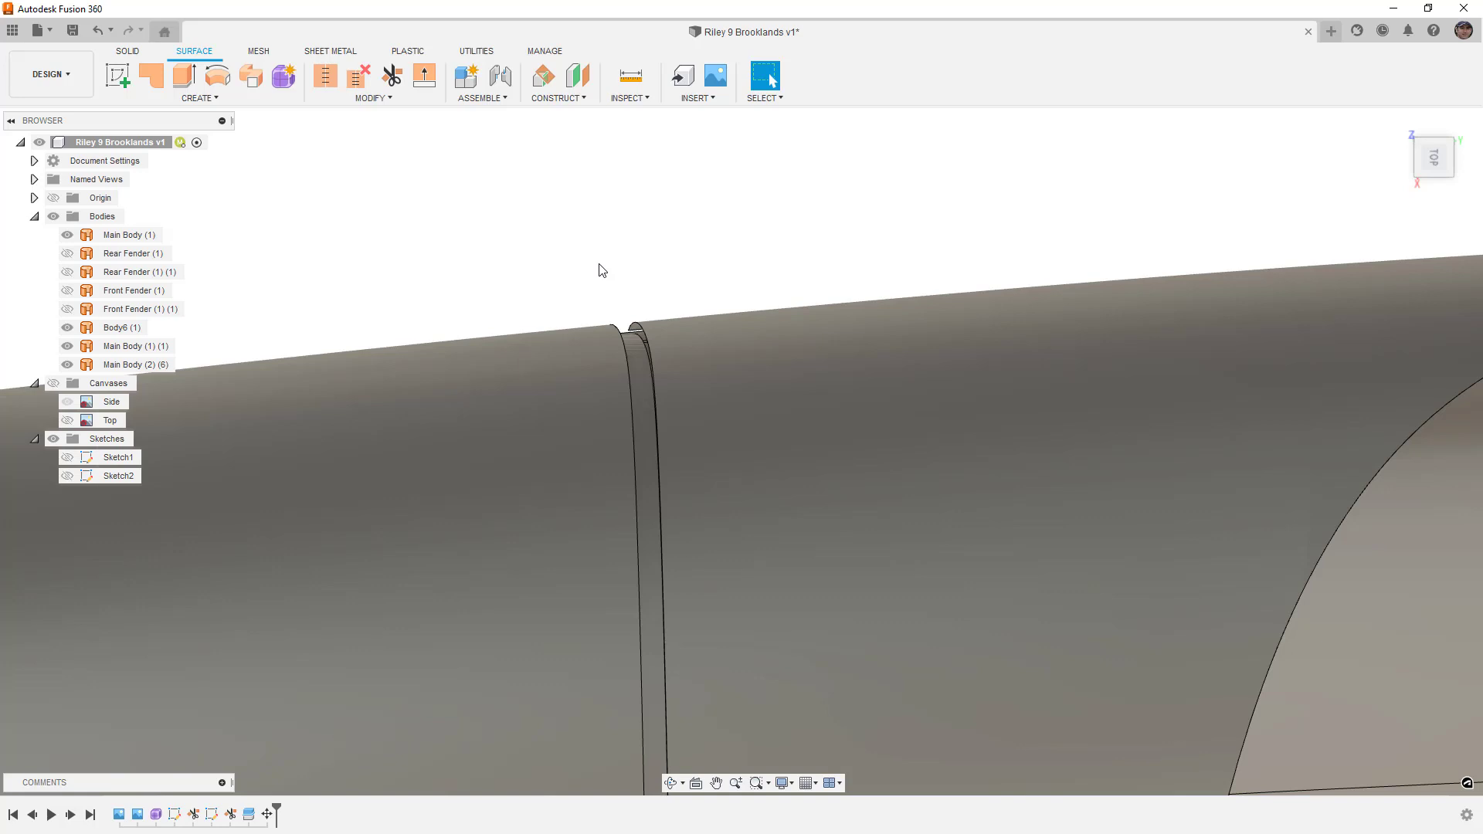
scroll(589, 267, down, 3)
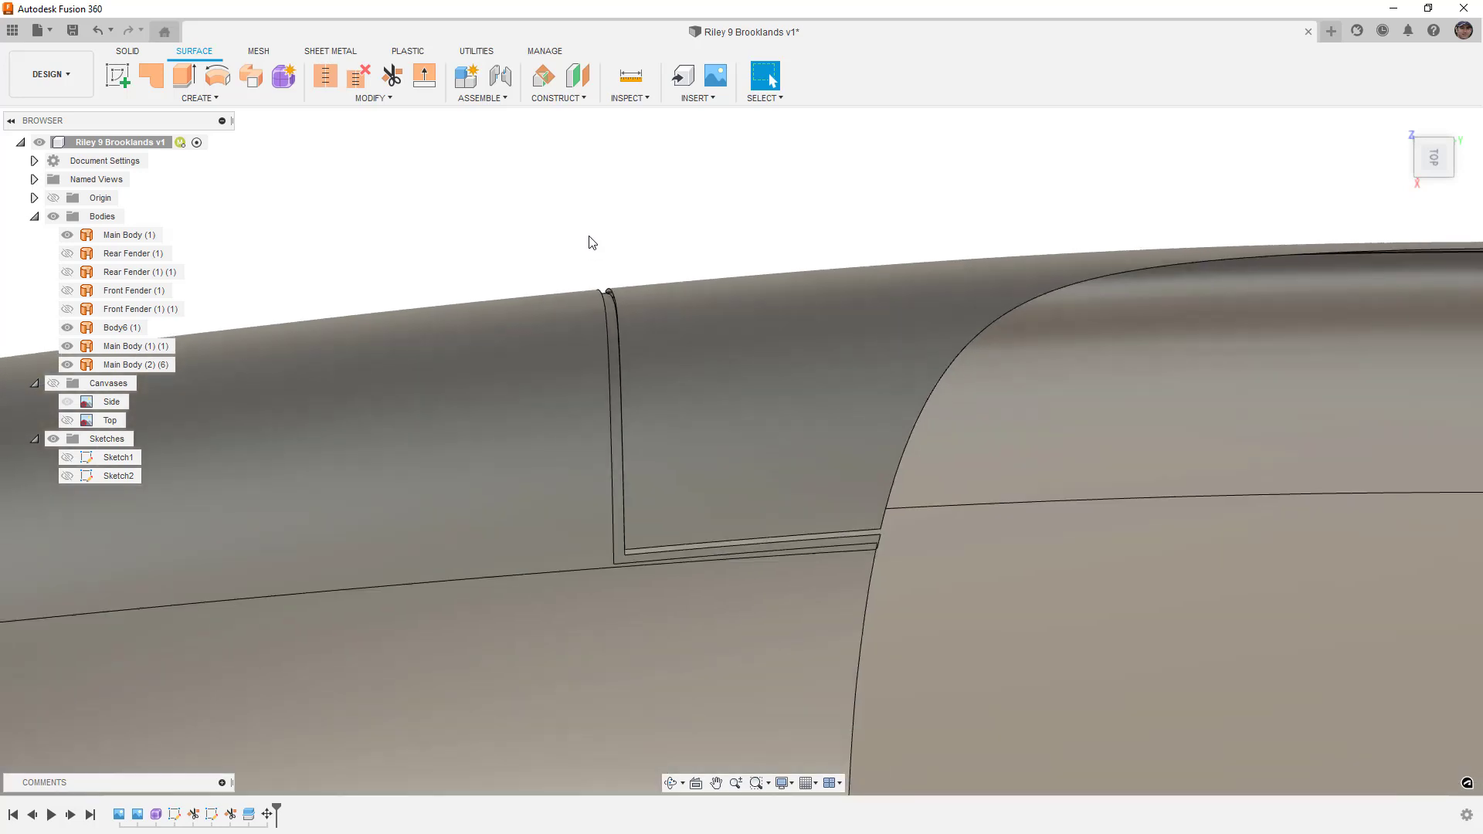
click(406, 102)
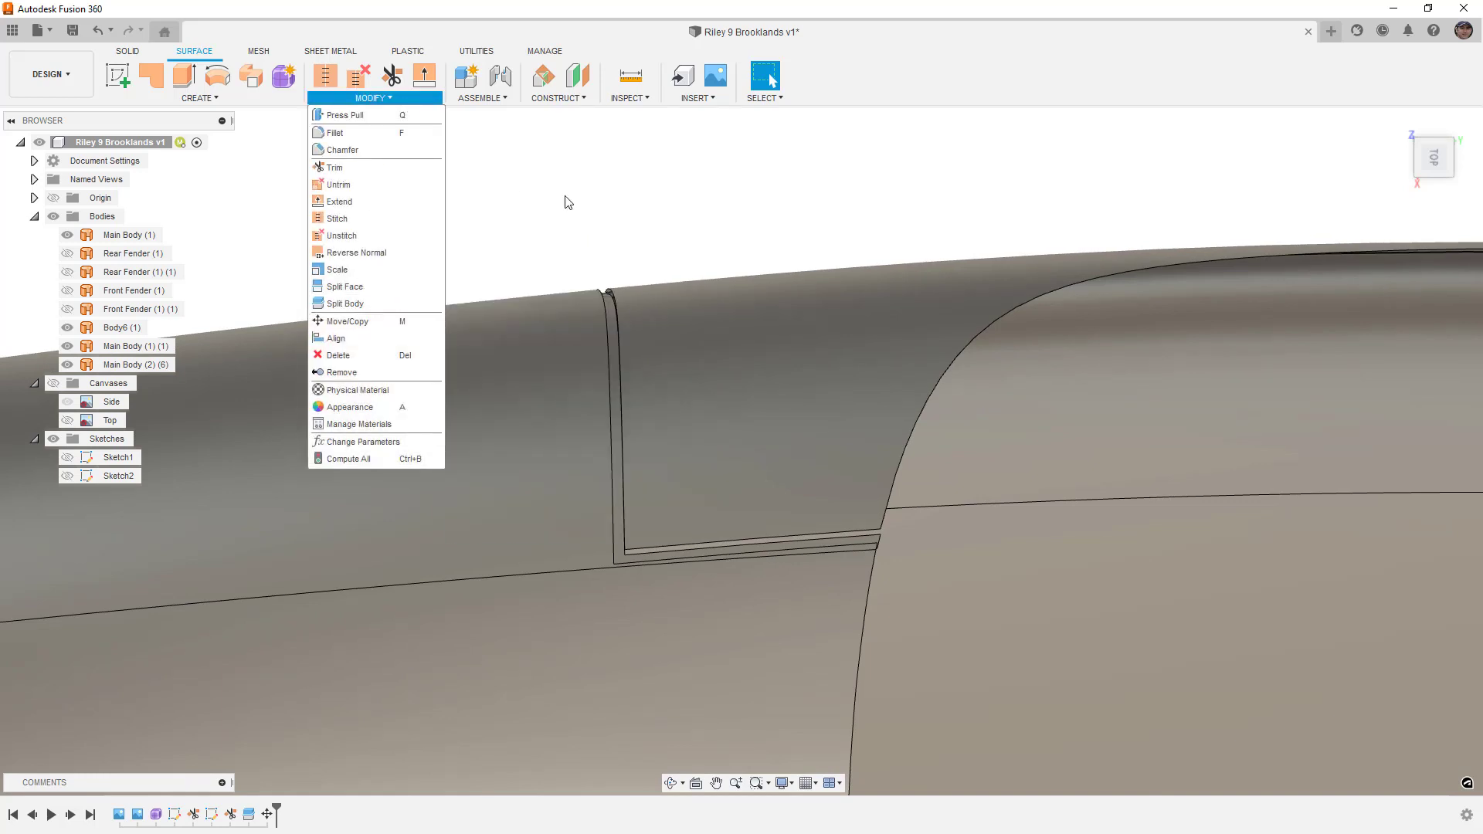
Offset the pointed tail-end face of Main Body (2) (6) into a new surface body, Body9 (1)
scroll(619, 181, down, 5)
scroll(740, 168, down, 3)
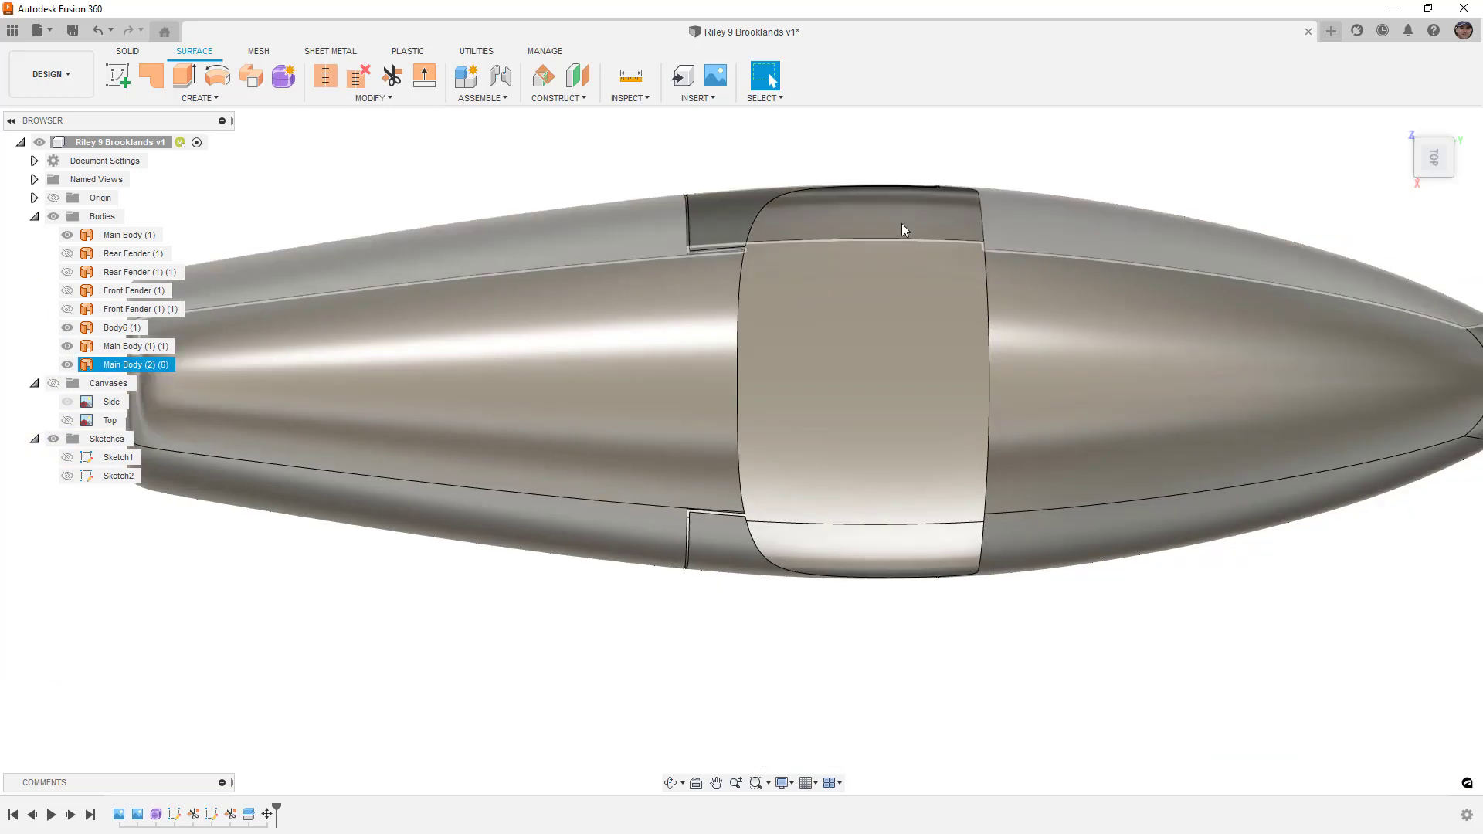
shift+middle_drag(847, 679, 846, 605)
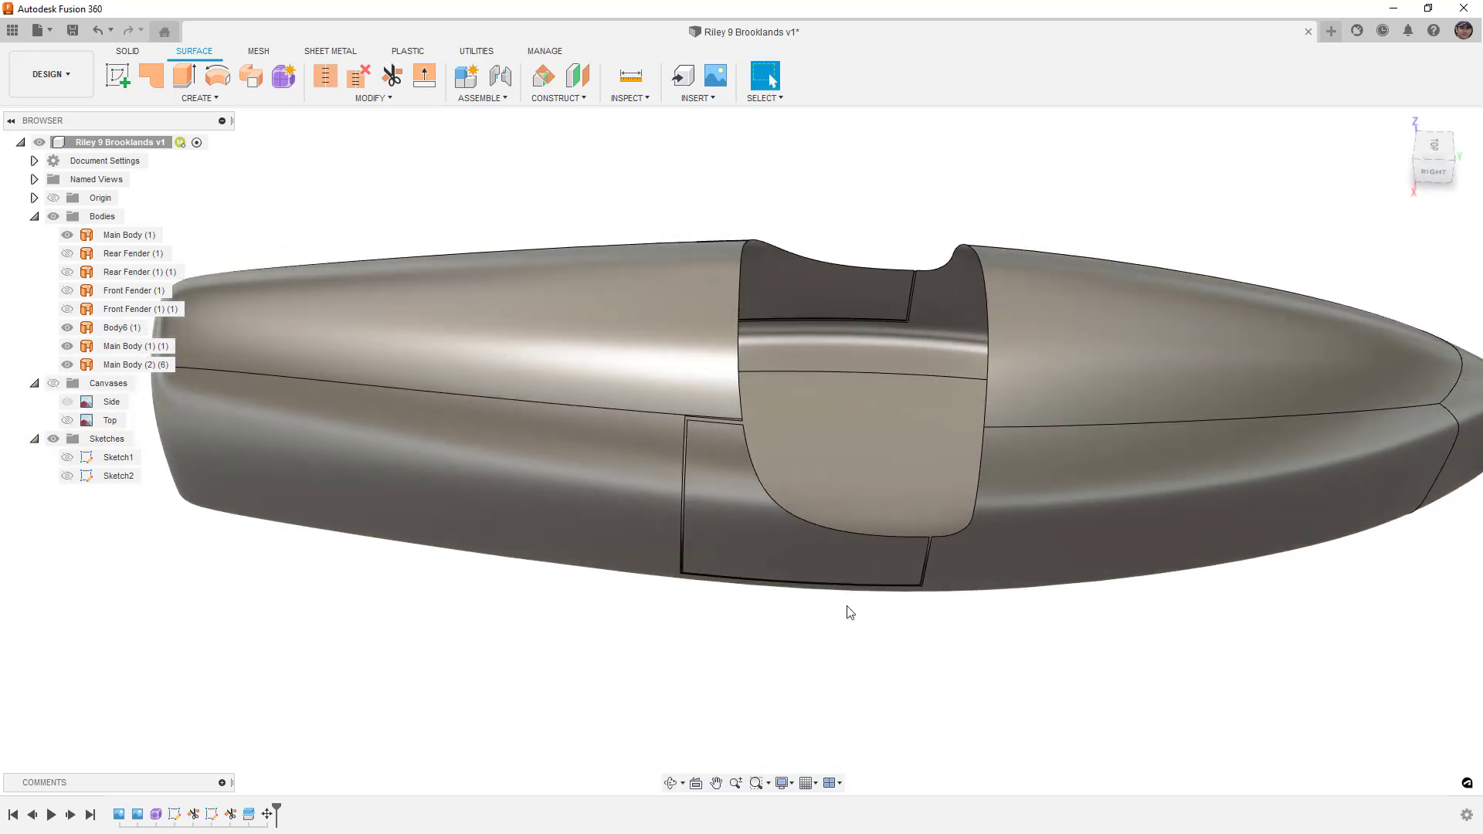
click(507, 300)
click(199, 98)
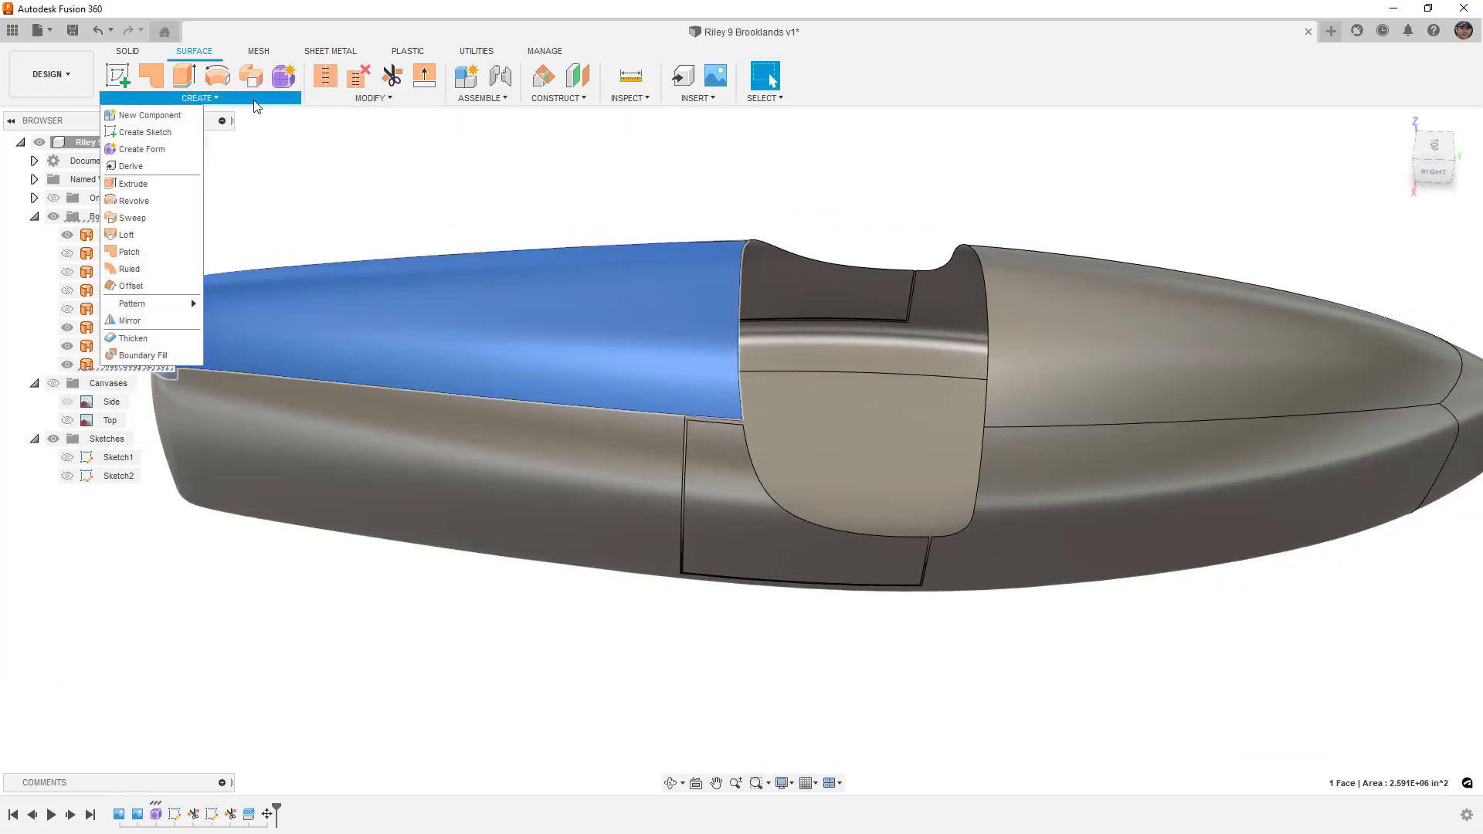
click(160, 286)
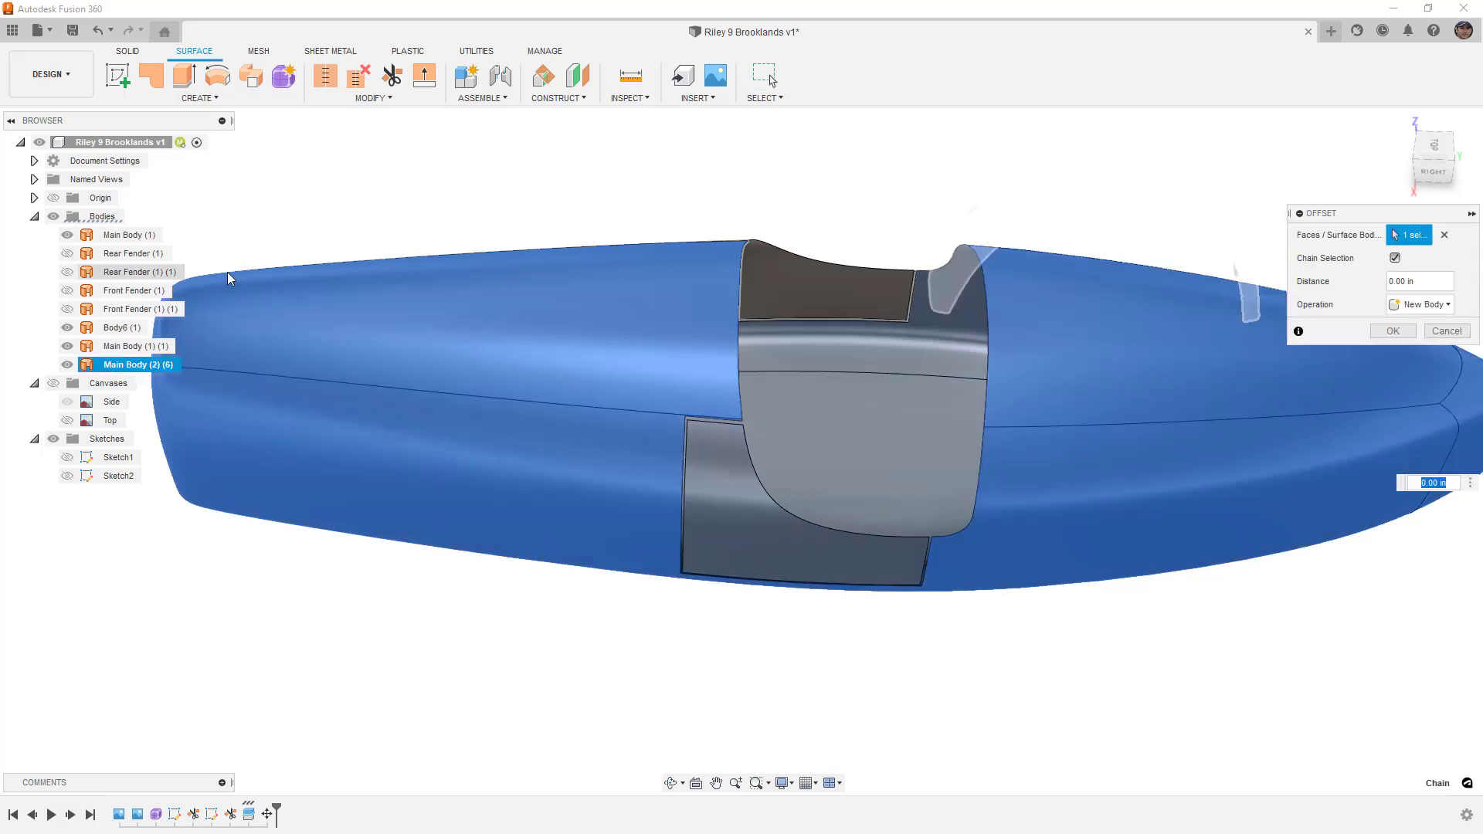
click(1396, 257)
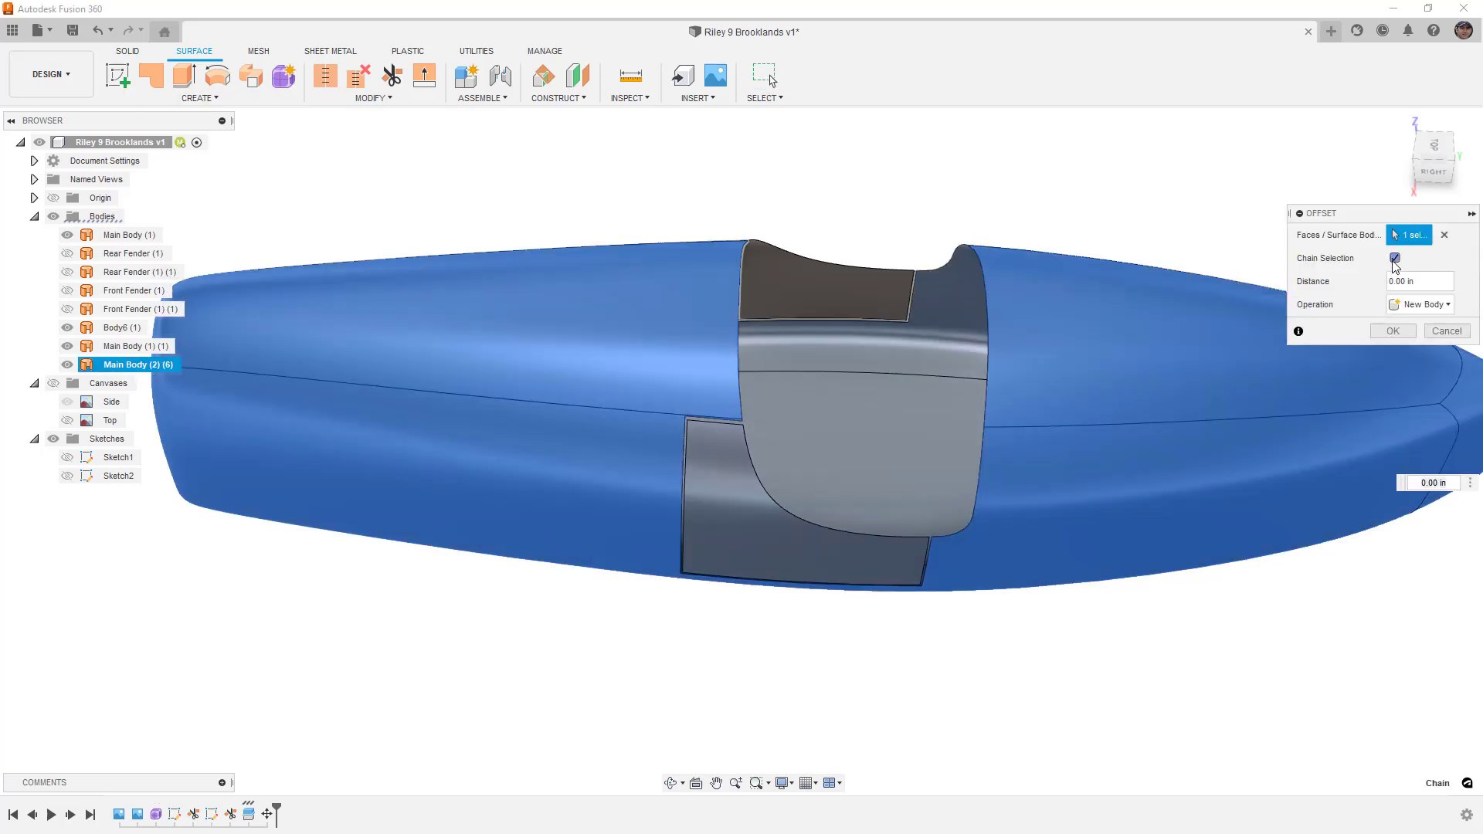
click(1444, 235)
scroll(408, 309, down, 3)
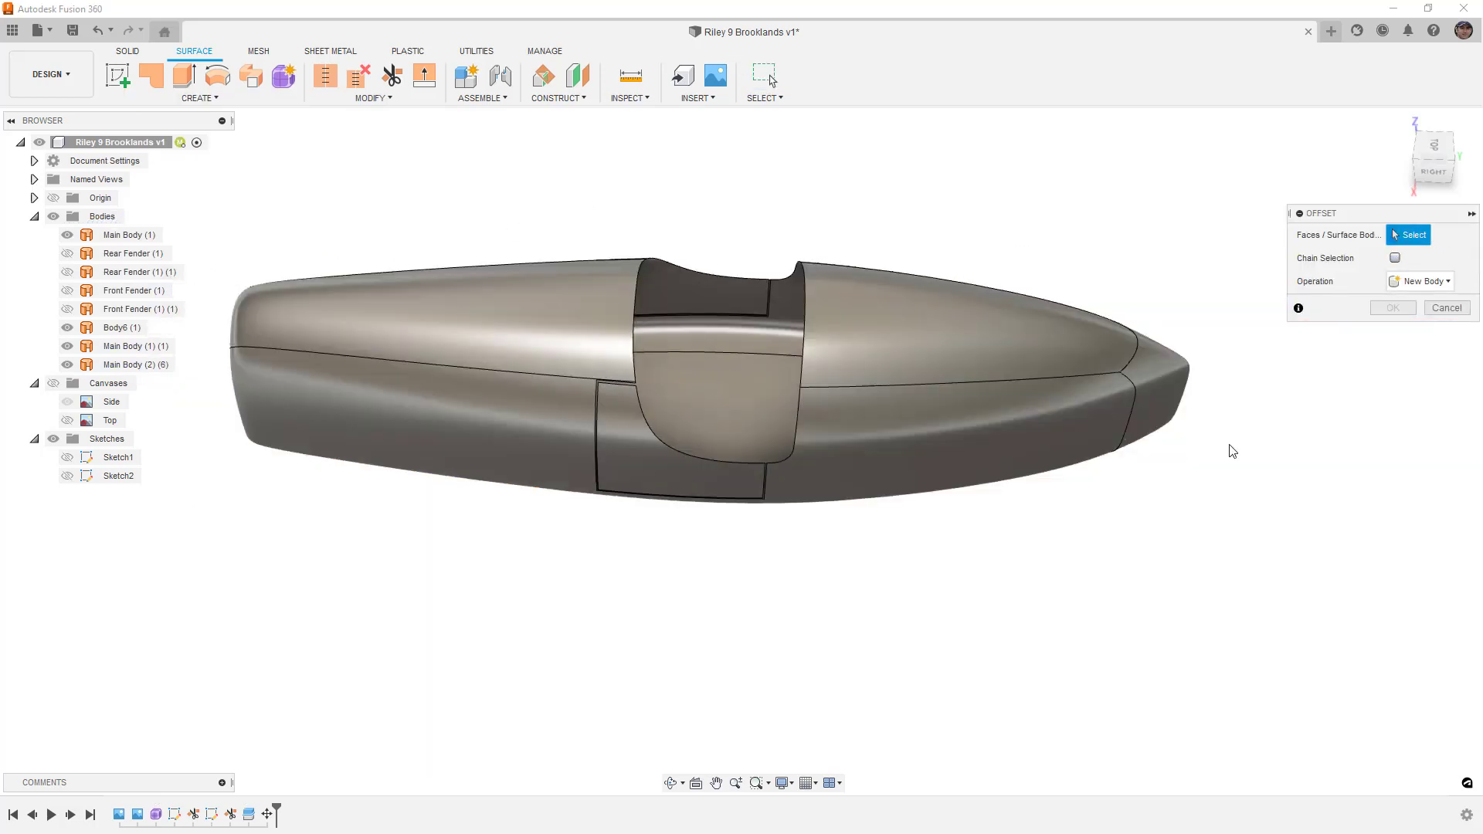
scroll(1056, 440, up, 6)
click(957, 403)
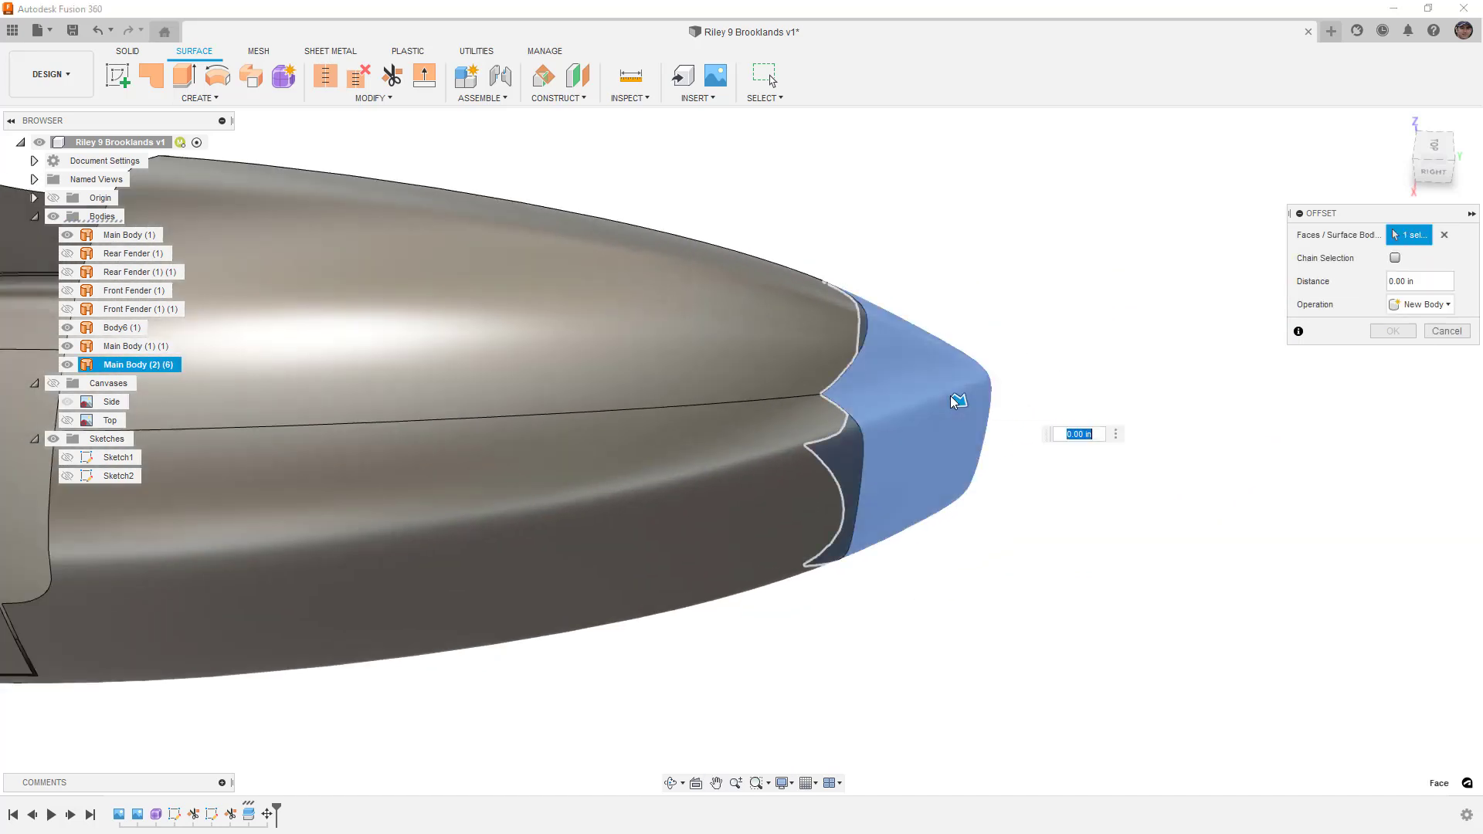
click(1393, 331)
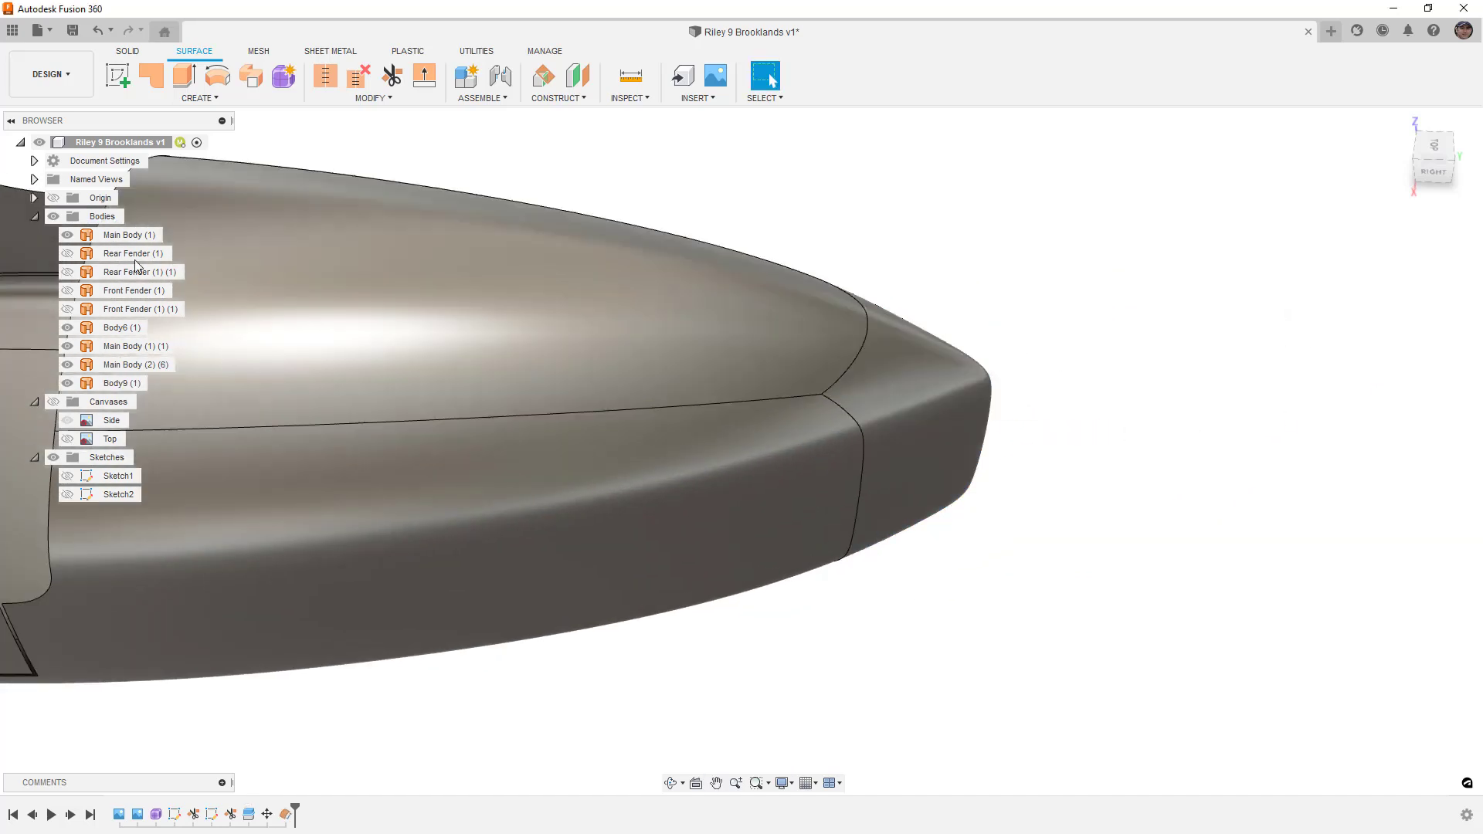
Hide Main Body (1) (1), Main Body (2) (6) and the other body to inspect Body9 (1)
click(67, 235)
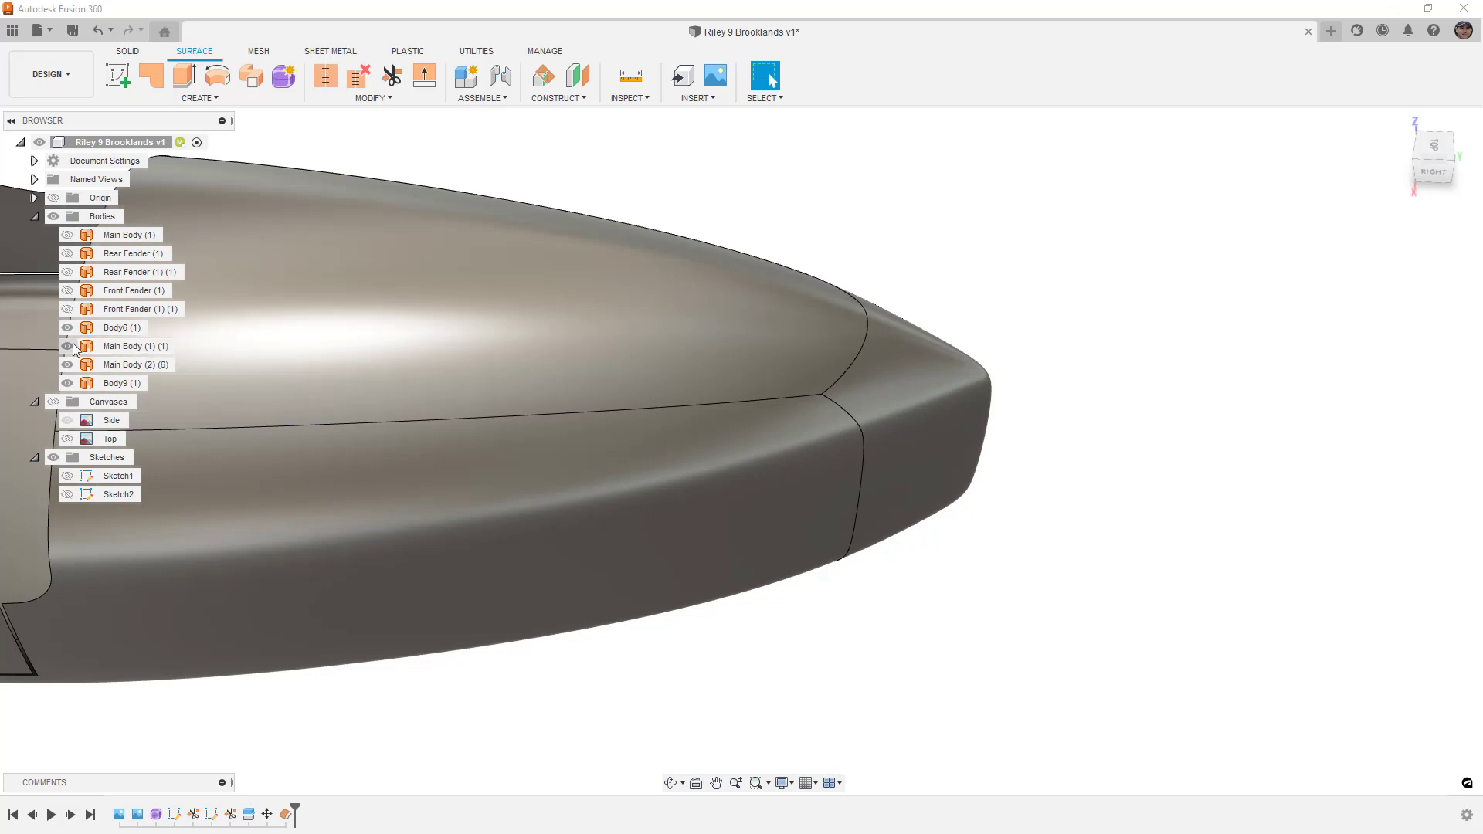
click(68, 346)
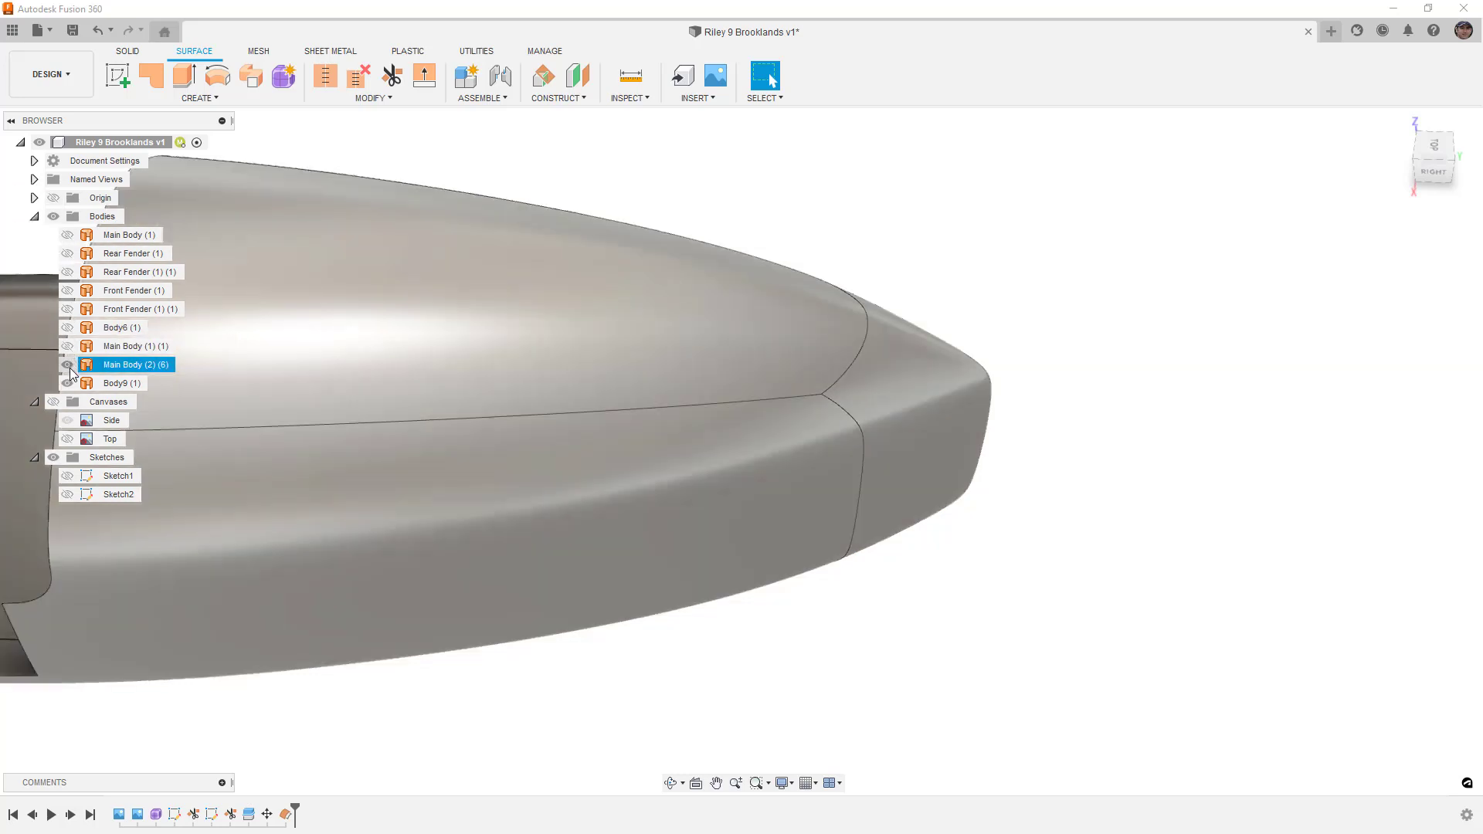
click(67, 365)
shift+middle_drag(961, 479, 691, 453)
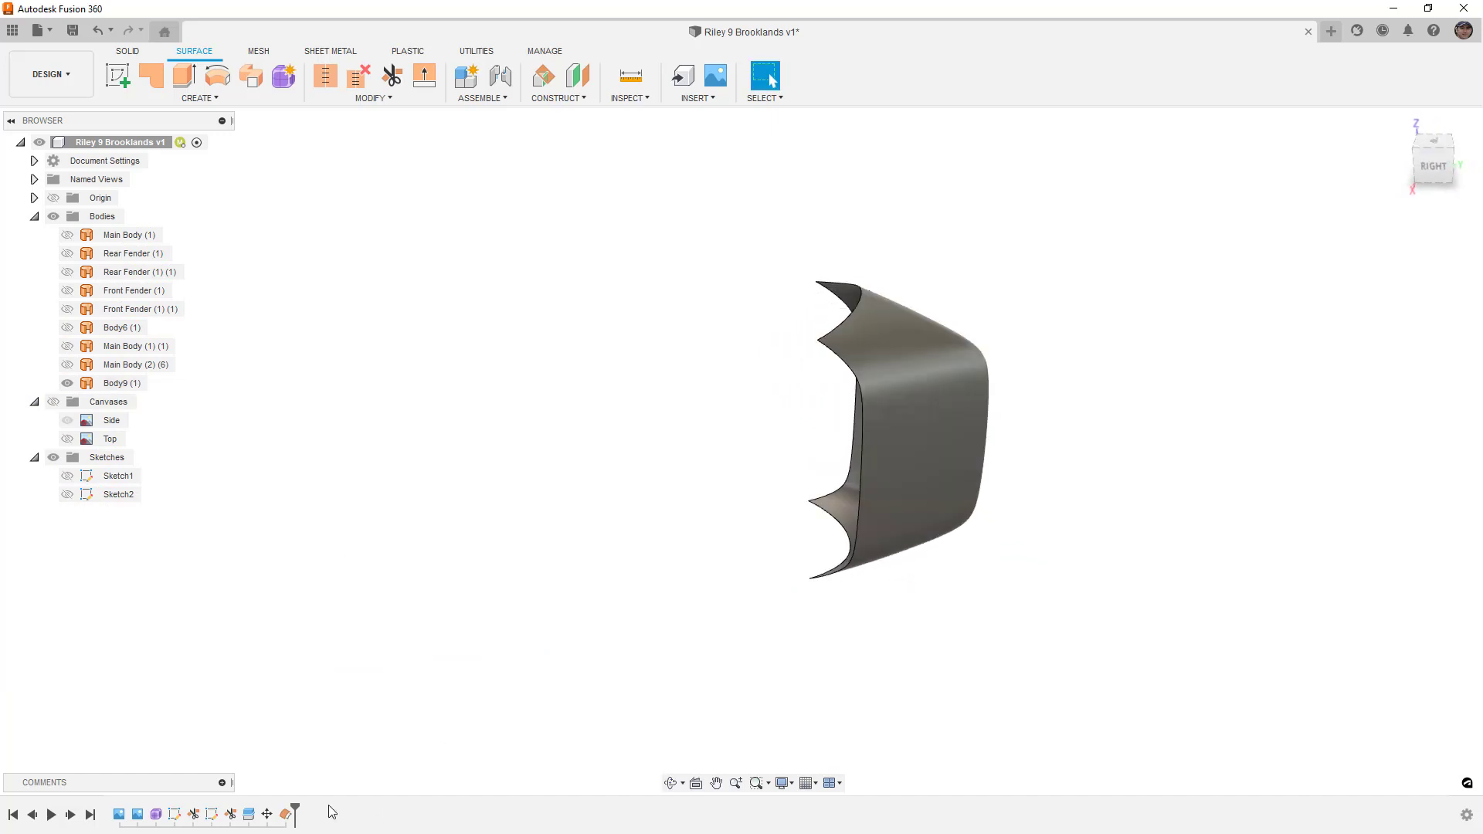
Delete Body9 (1) and show Main Body (1) (1), Main Body (2) (6) and Body6 (1) again
click(116, 384)
key(Delete)
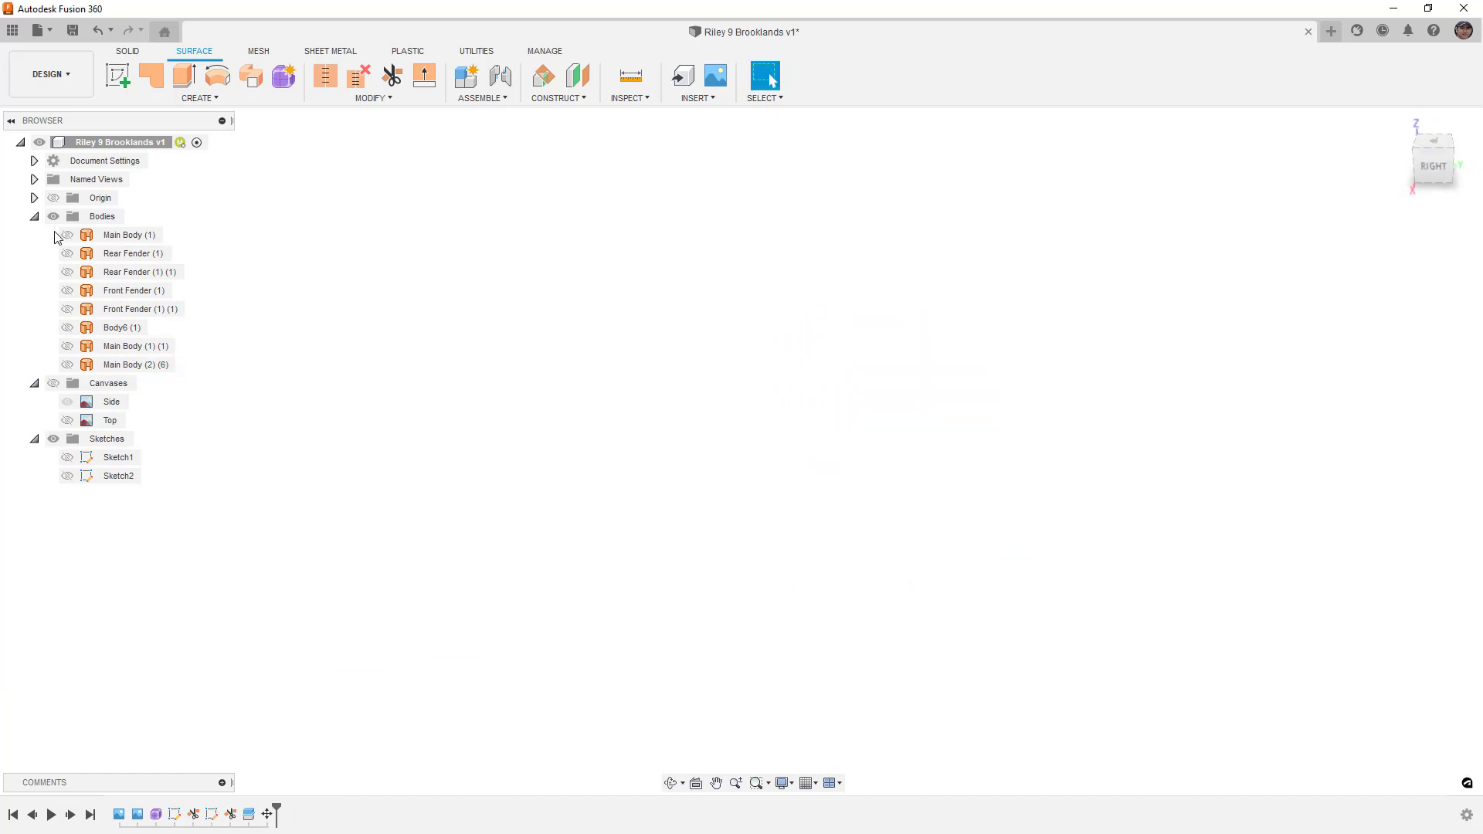
click(67, 235)
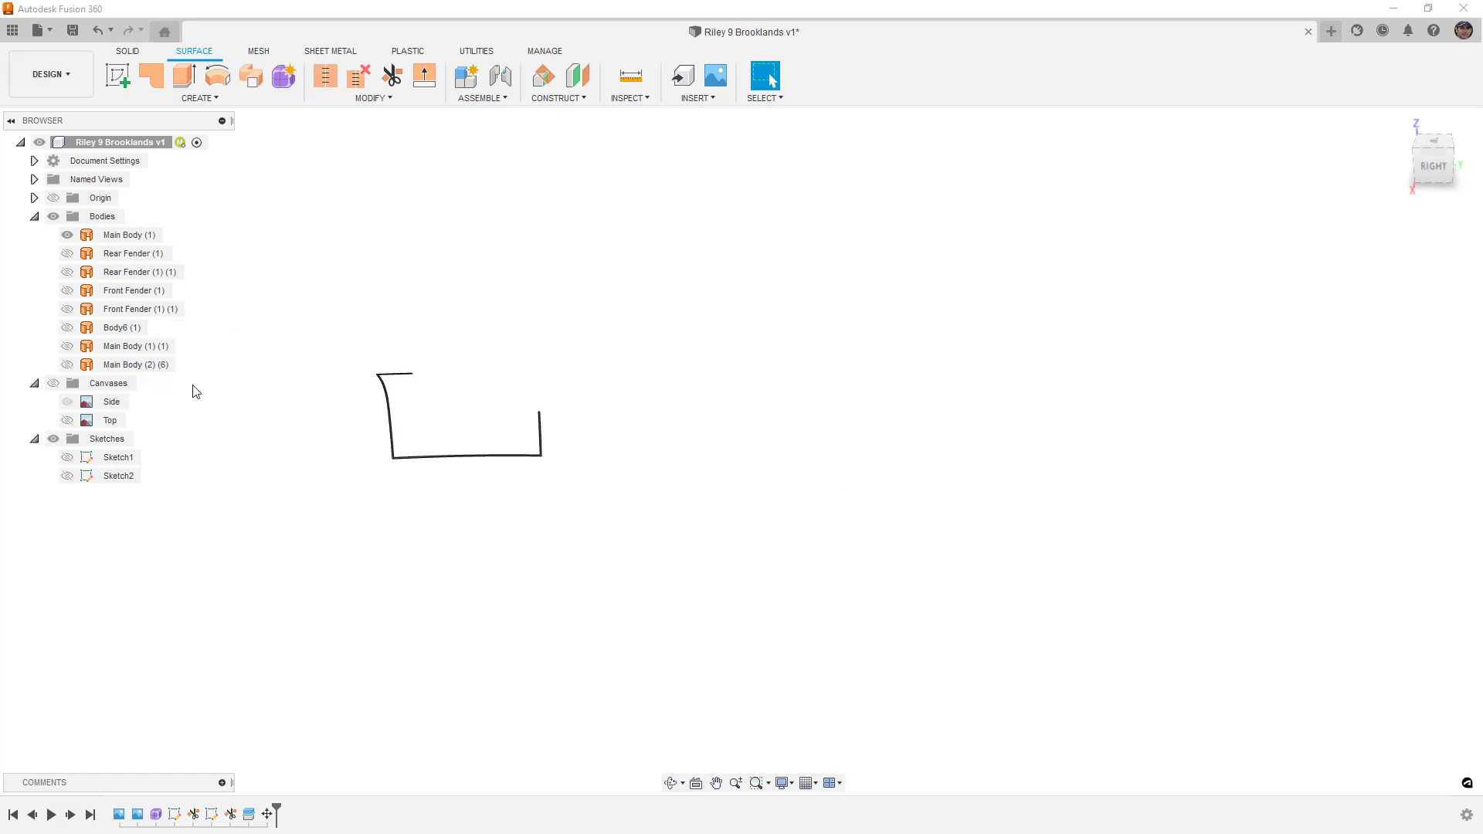
click(67, 235)
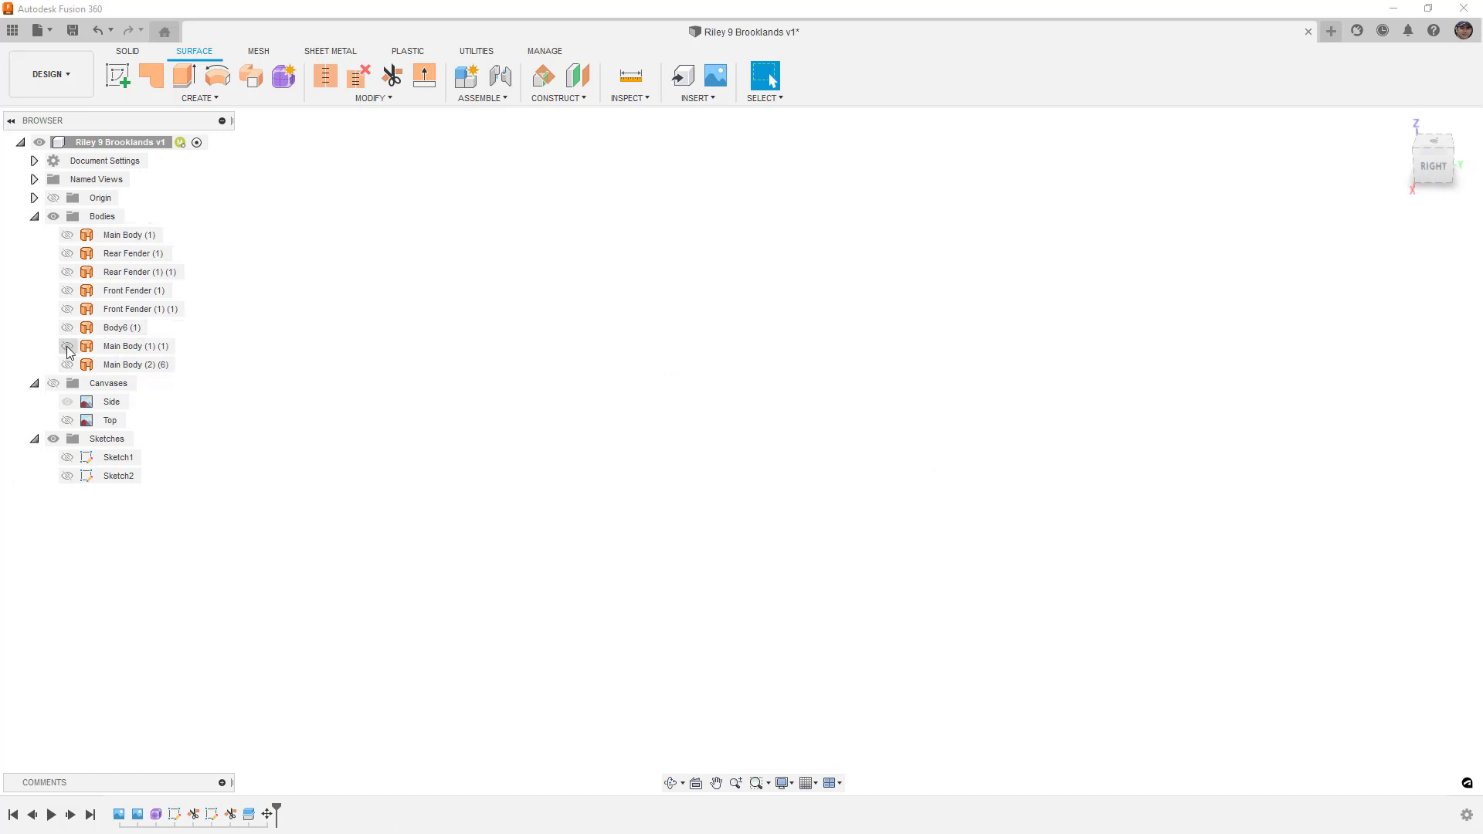
click(68, 347)
click(68, 365)
click(68, 328)
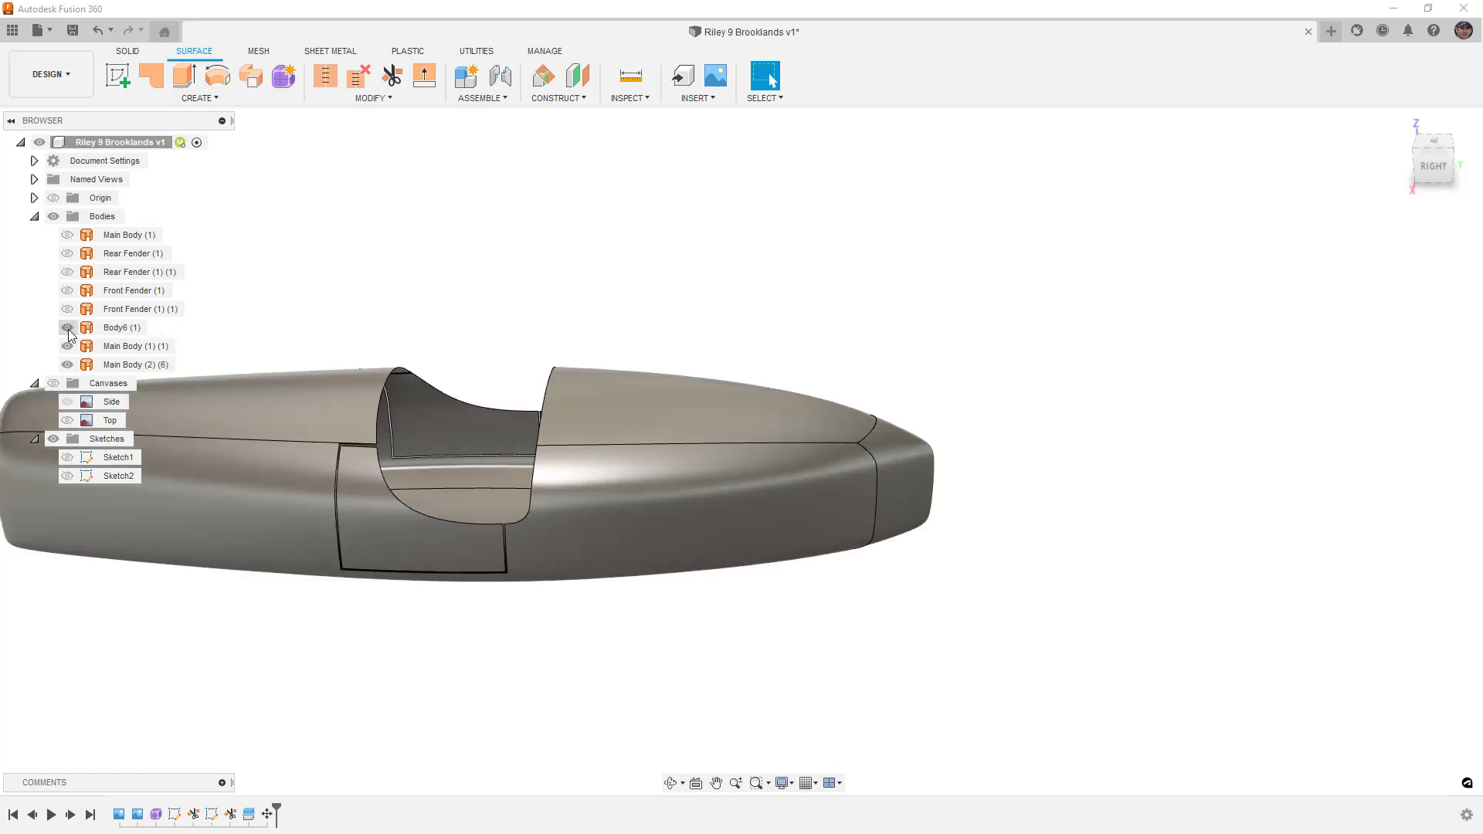
Orbit around the car body, then return to the straight right-side view
click(394, 475)
scroll(407, 476, up, 2)
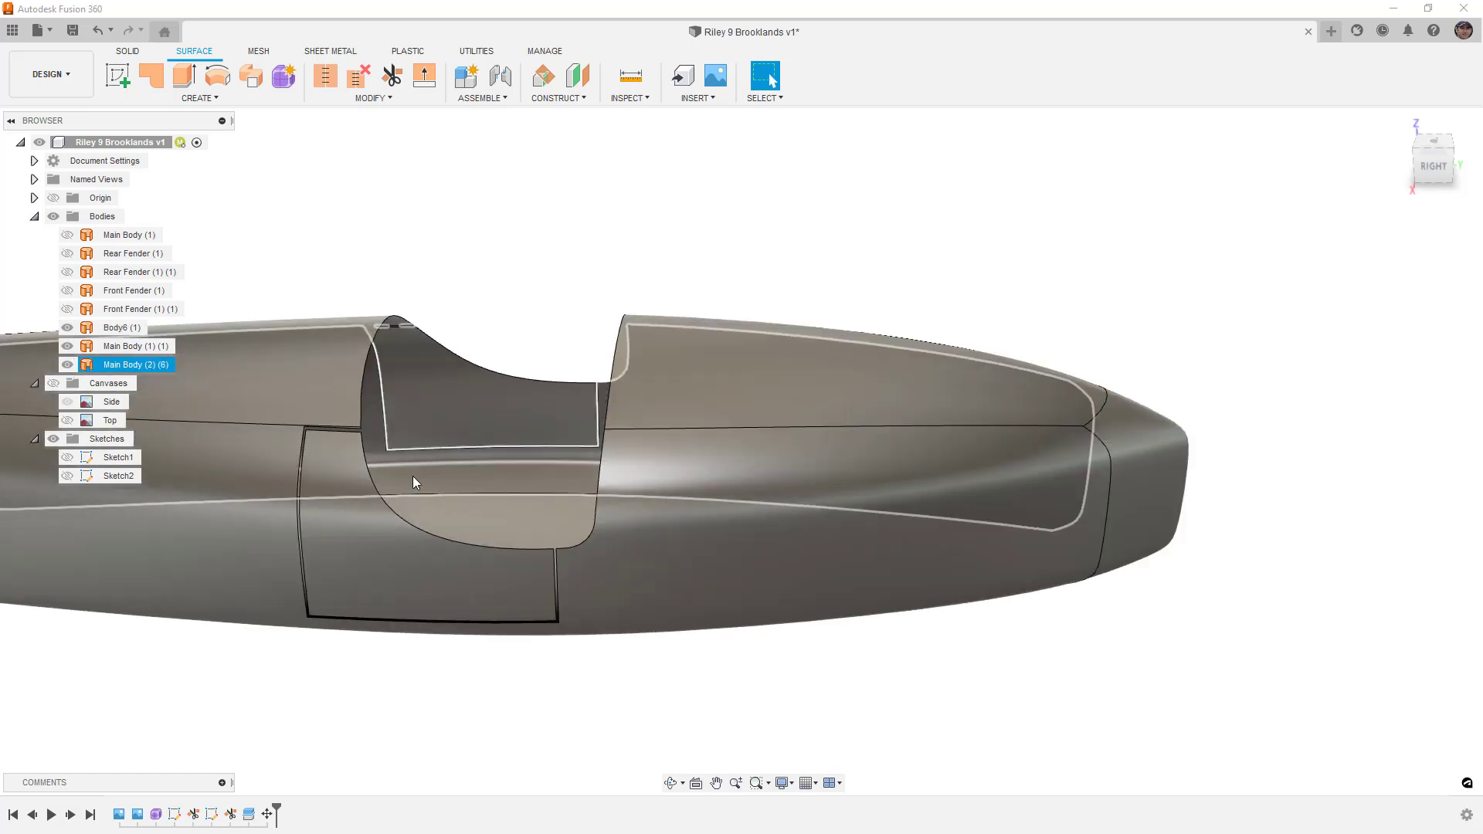
shift+middle_drag(414, 474, 397, 437)
key(Escape)
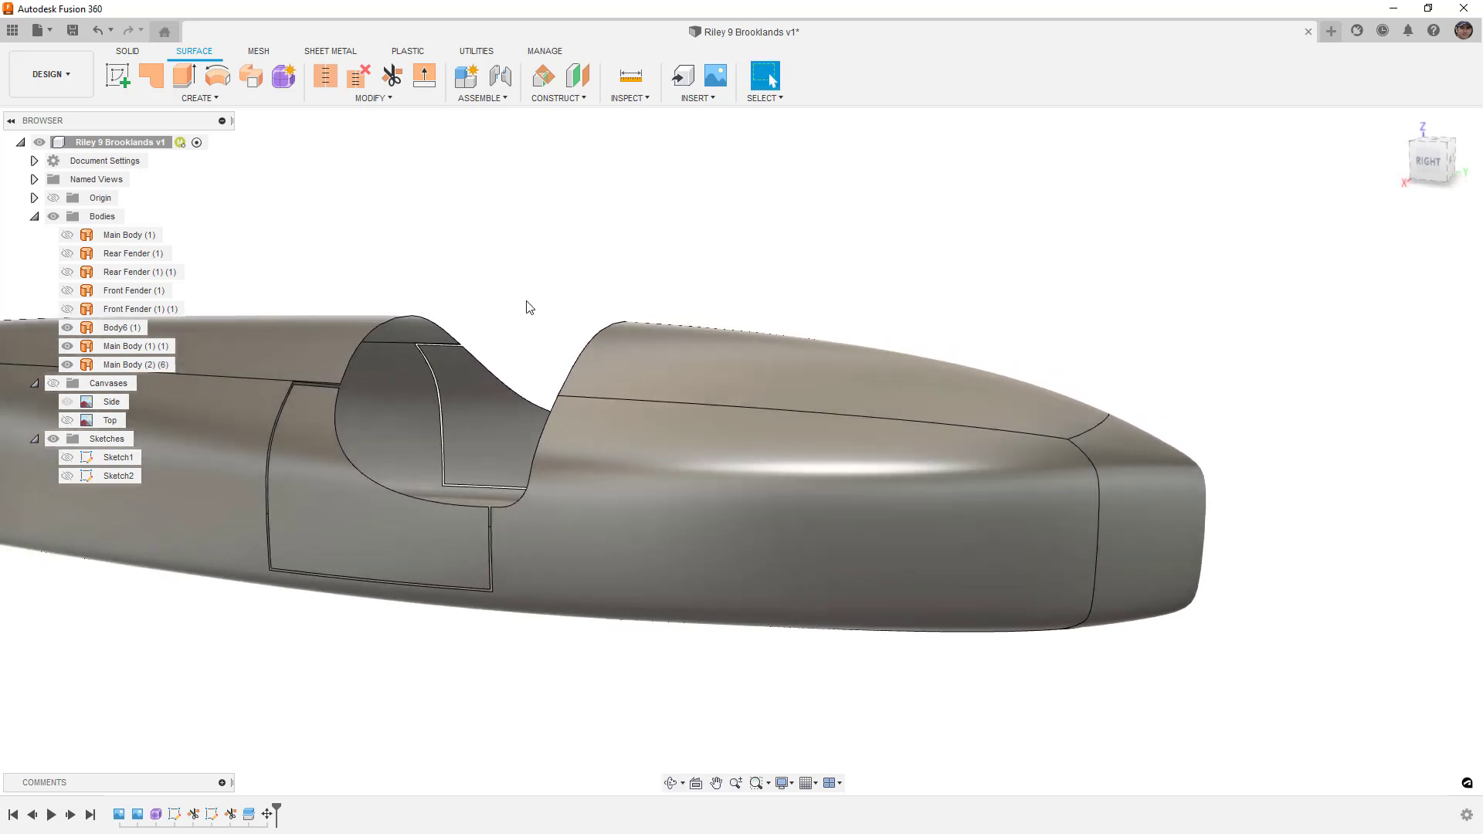
click(1425, 164)
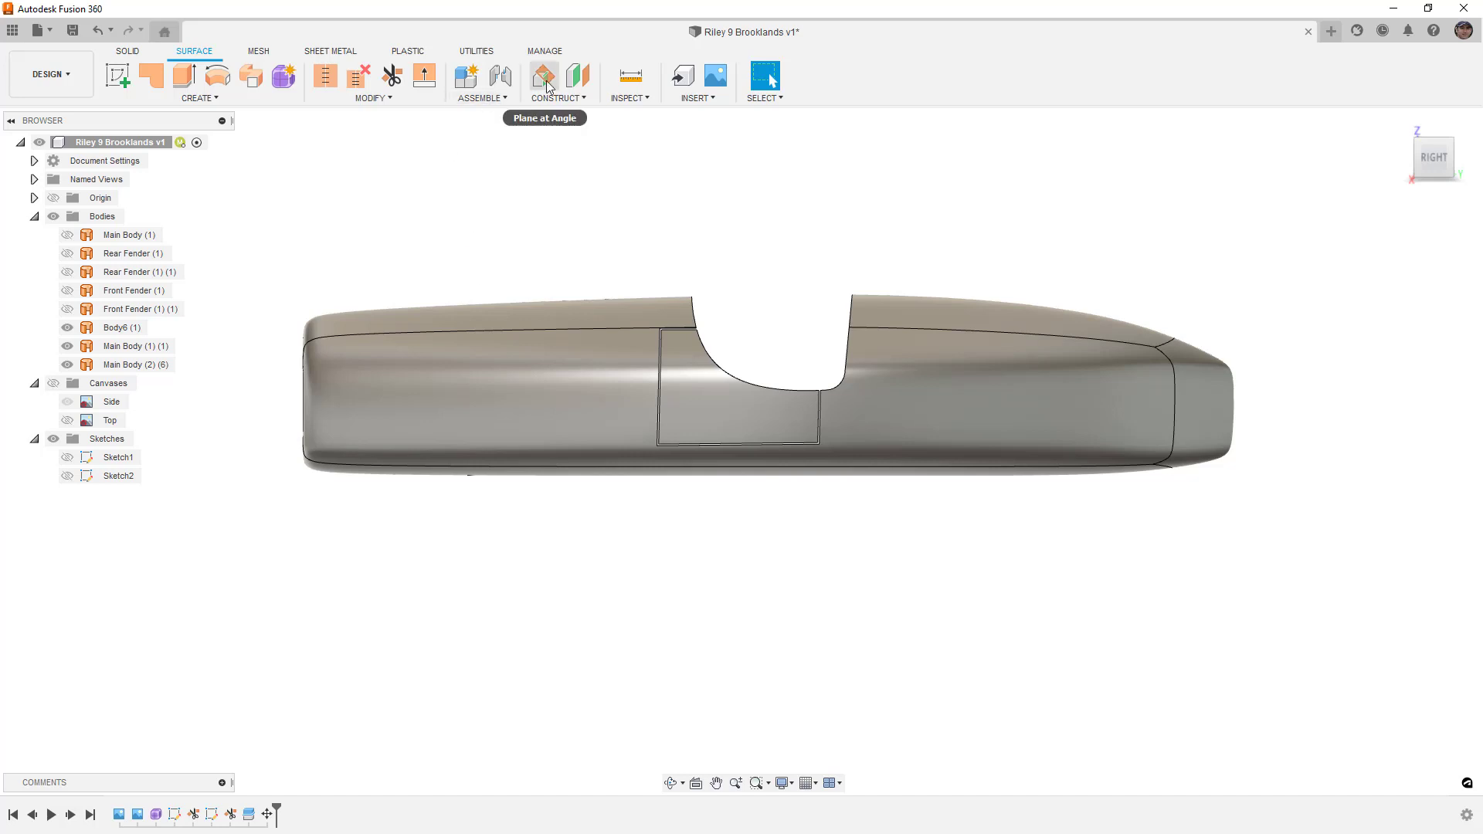
Create a construction plane offset -2700.00 in from the XZ plane near the blunt end
click(577, 75)
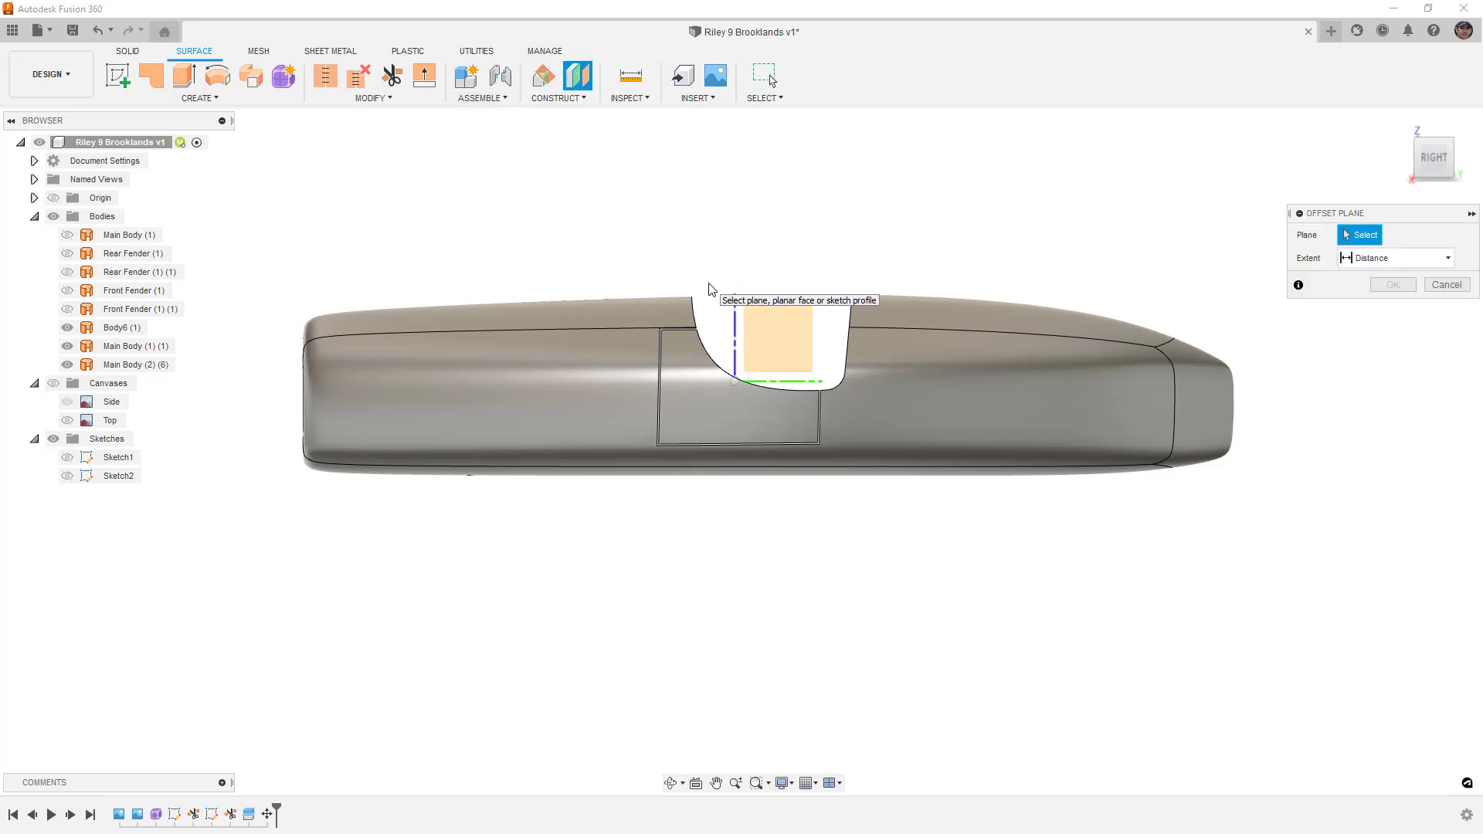
shift+middle_drag(711, 293, 726, 312)
click(745, 340)
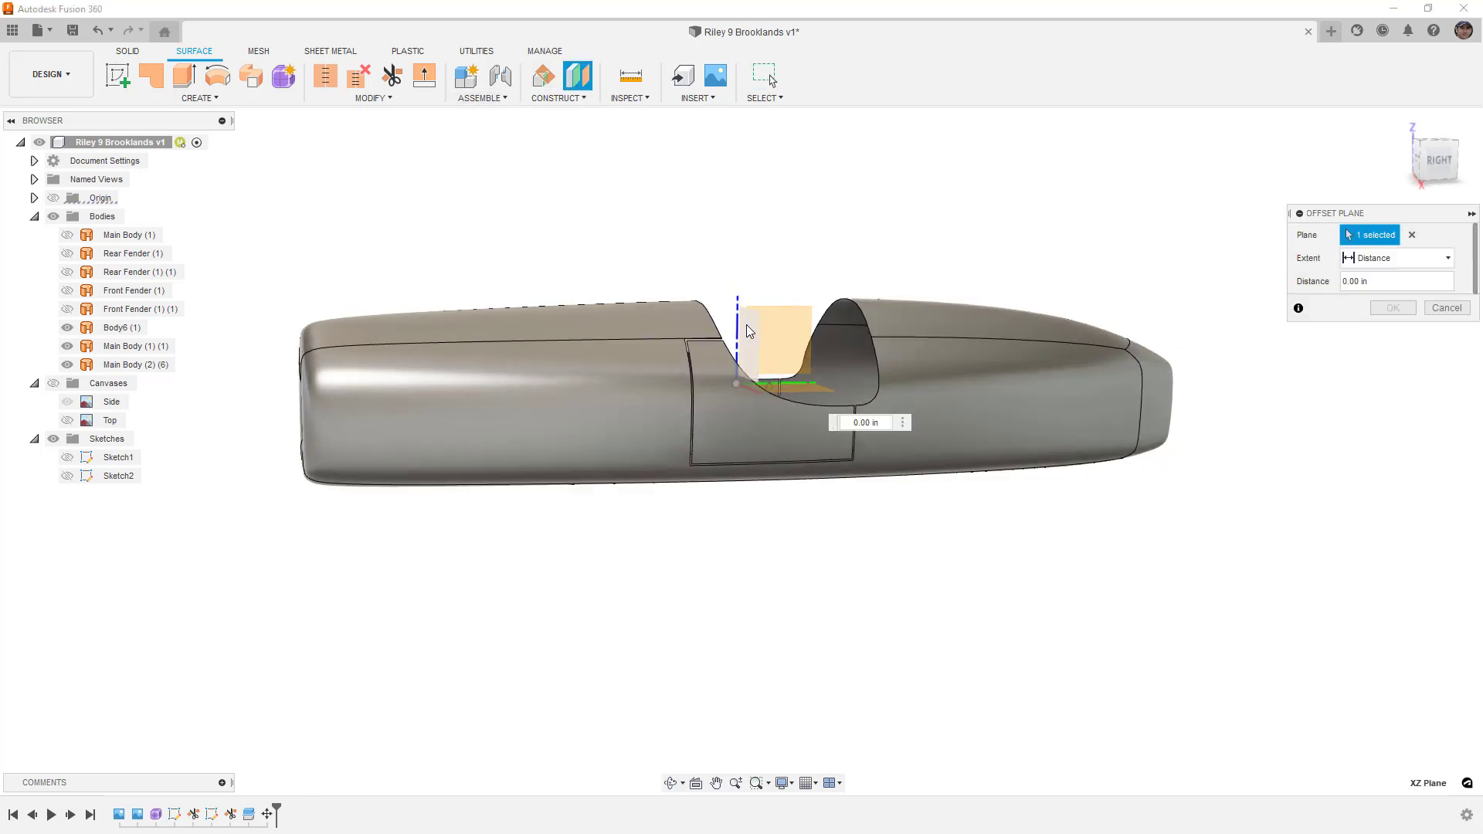
click(1439, 162)
drag(767, 382, 370, 392)
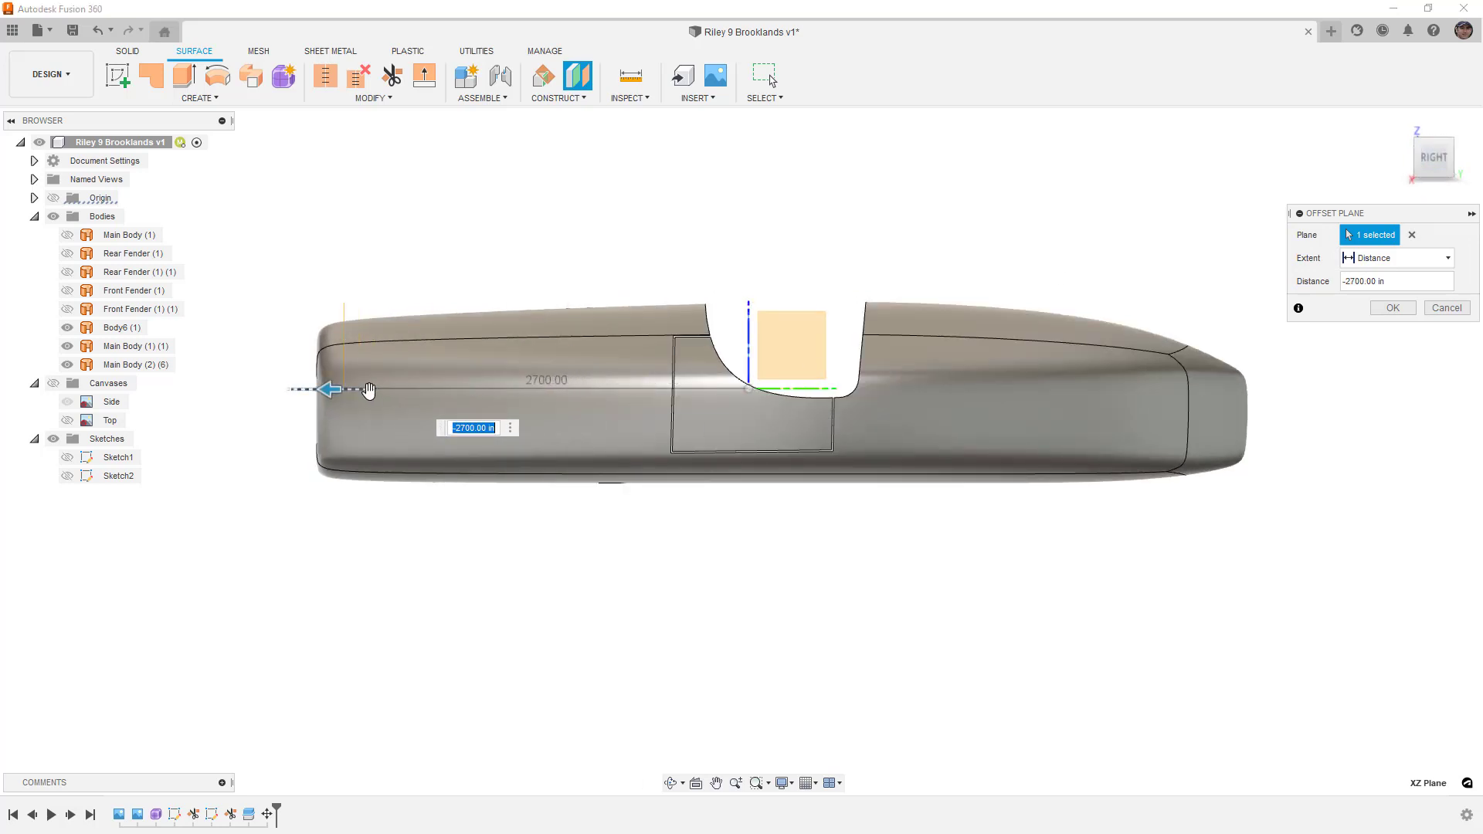
click(1379, 308)
shift+middle_drag(376, 279, 411, 291)
Split Main Body (2) (6) at the offset plane into two bodies, then hide the Construction folder
click(412, 98)
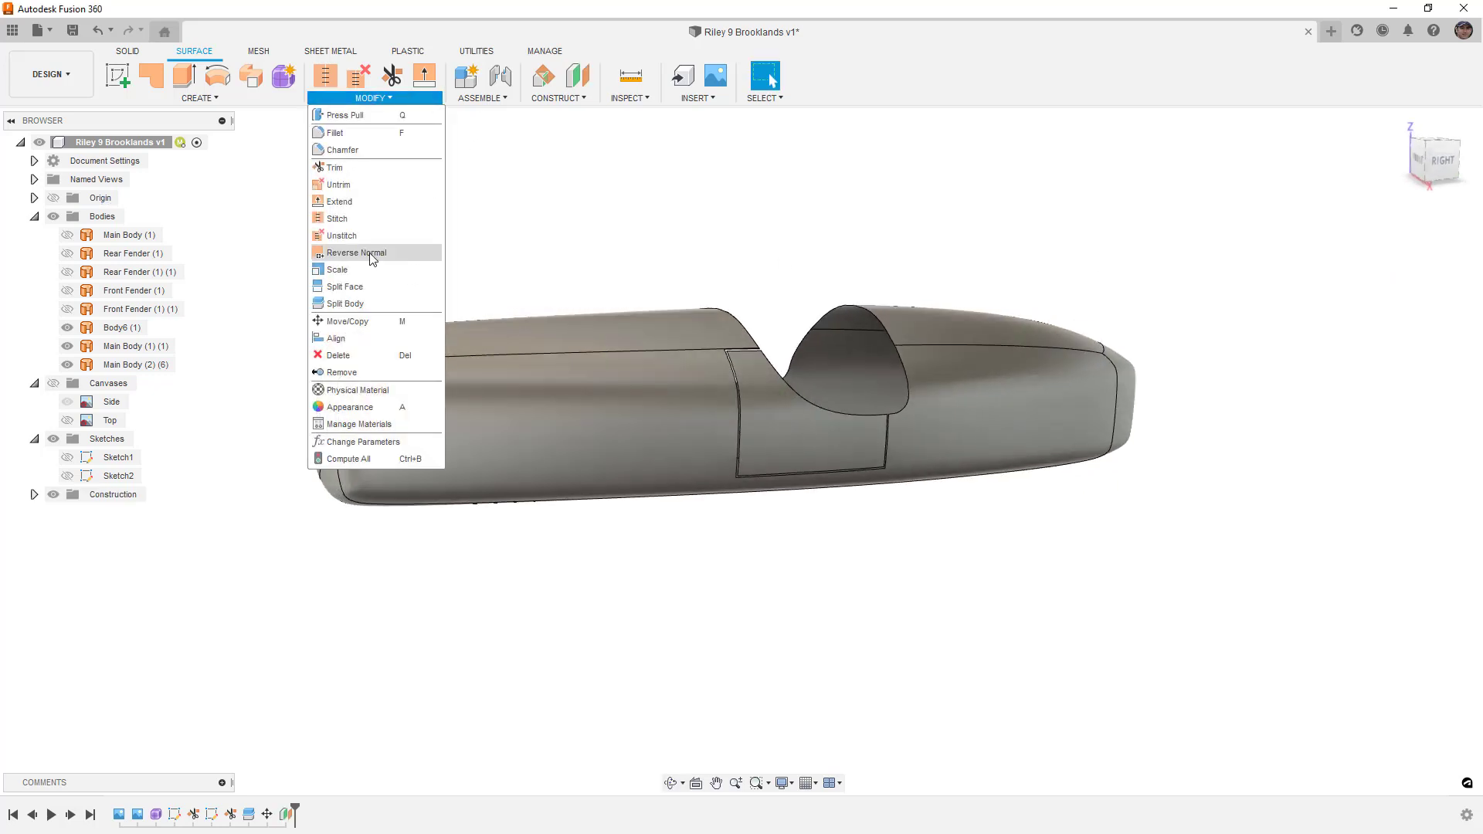
click(345, 303)
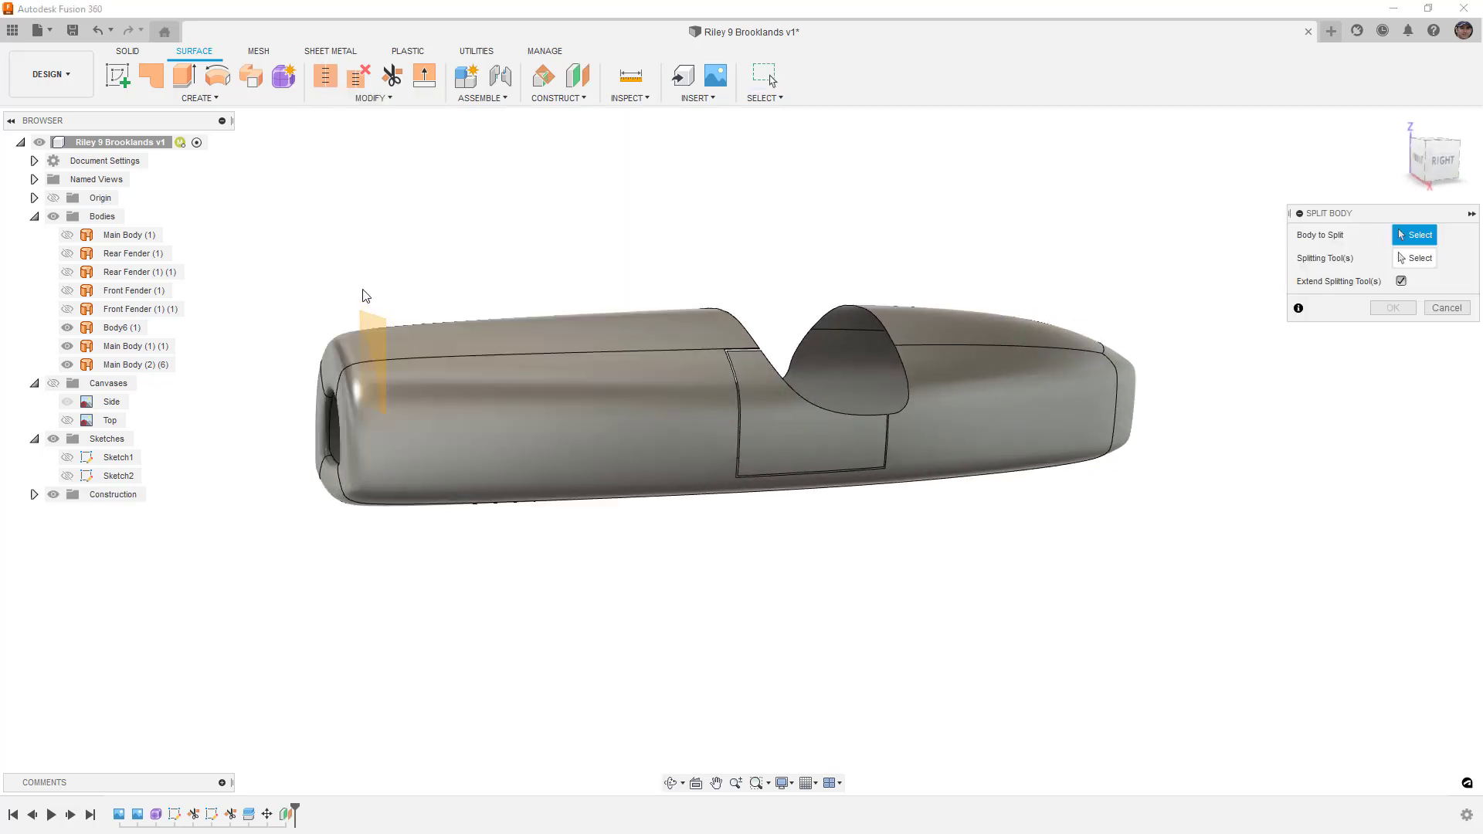
click(345, 342)
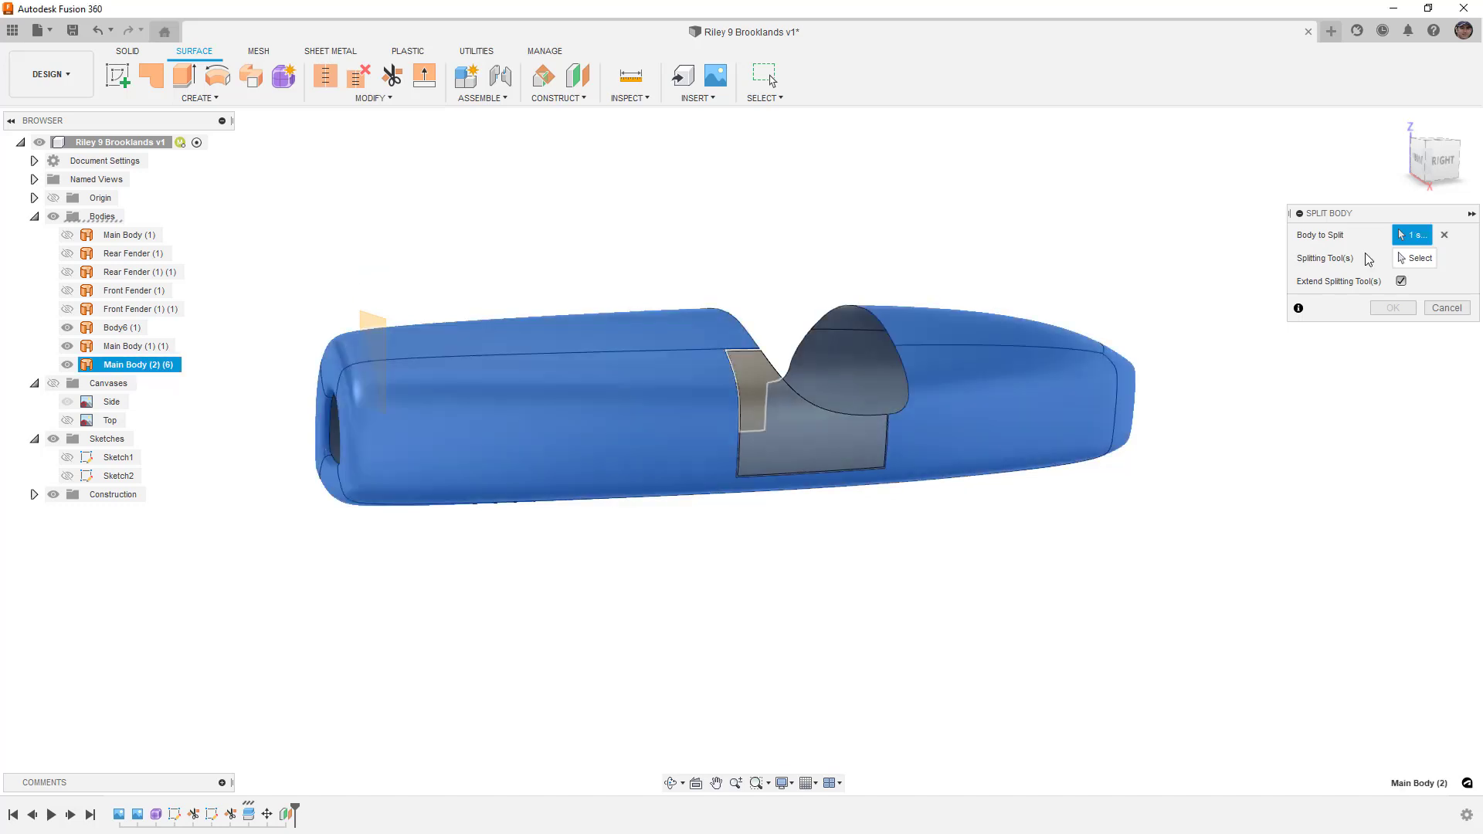
click(1408, 260)
click(371, 322)
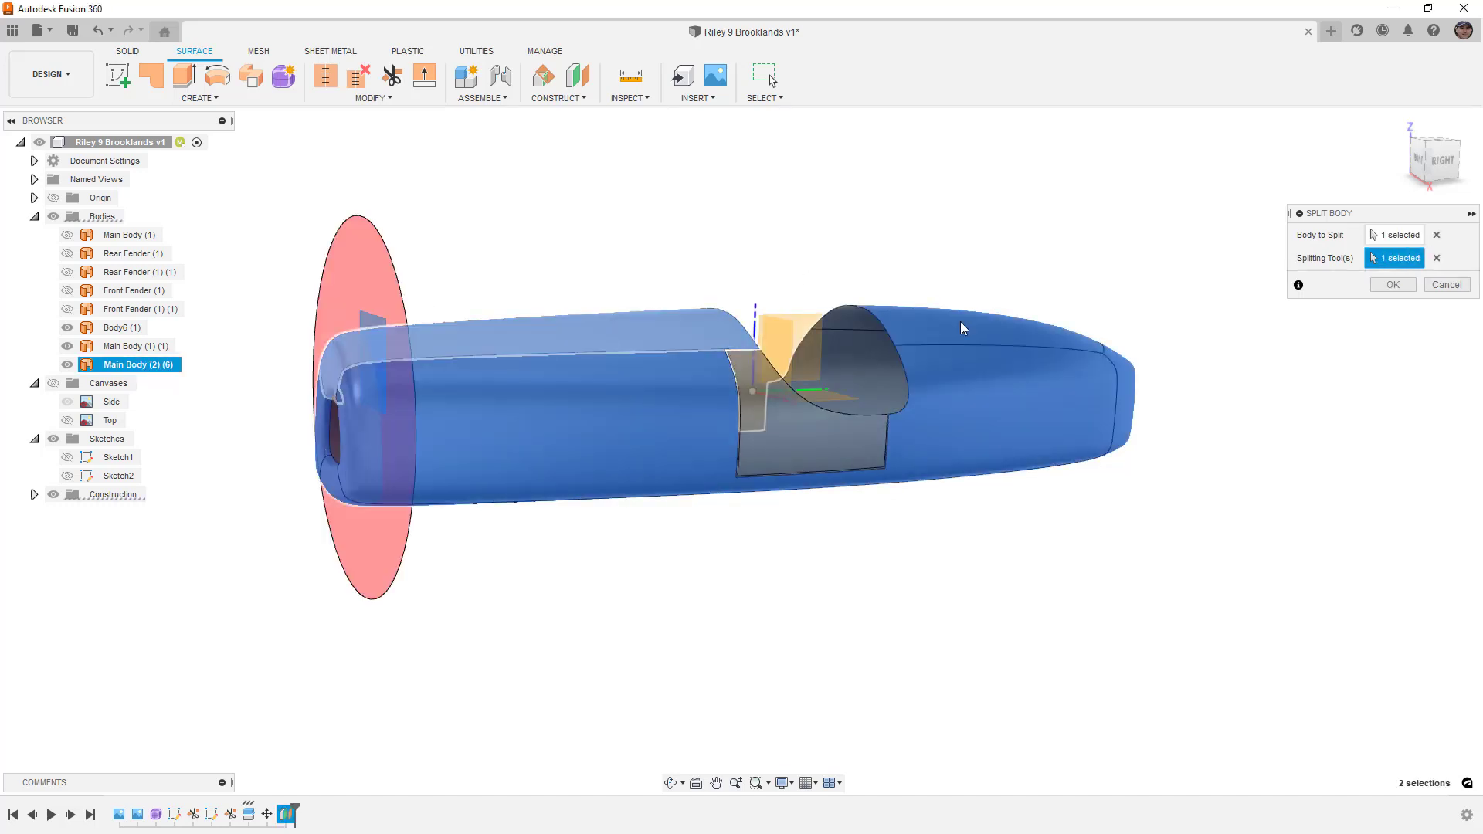
click(1411, 284)
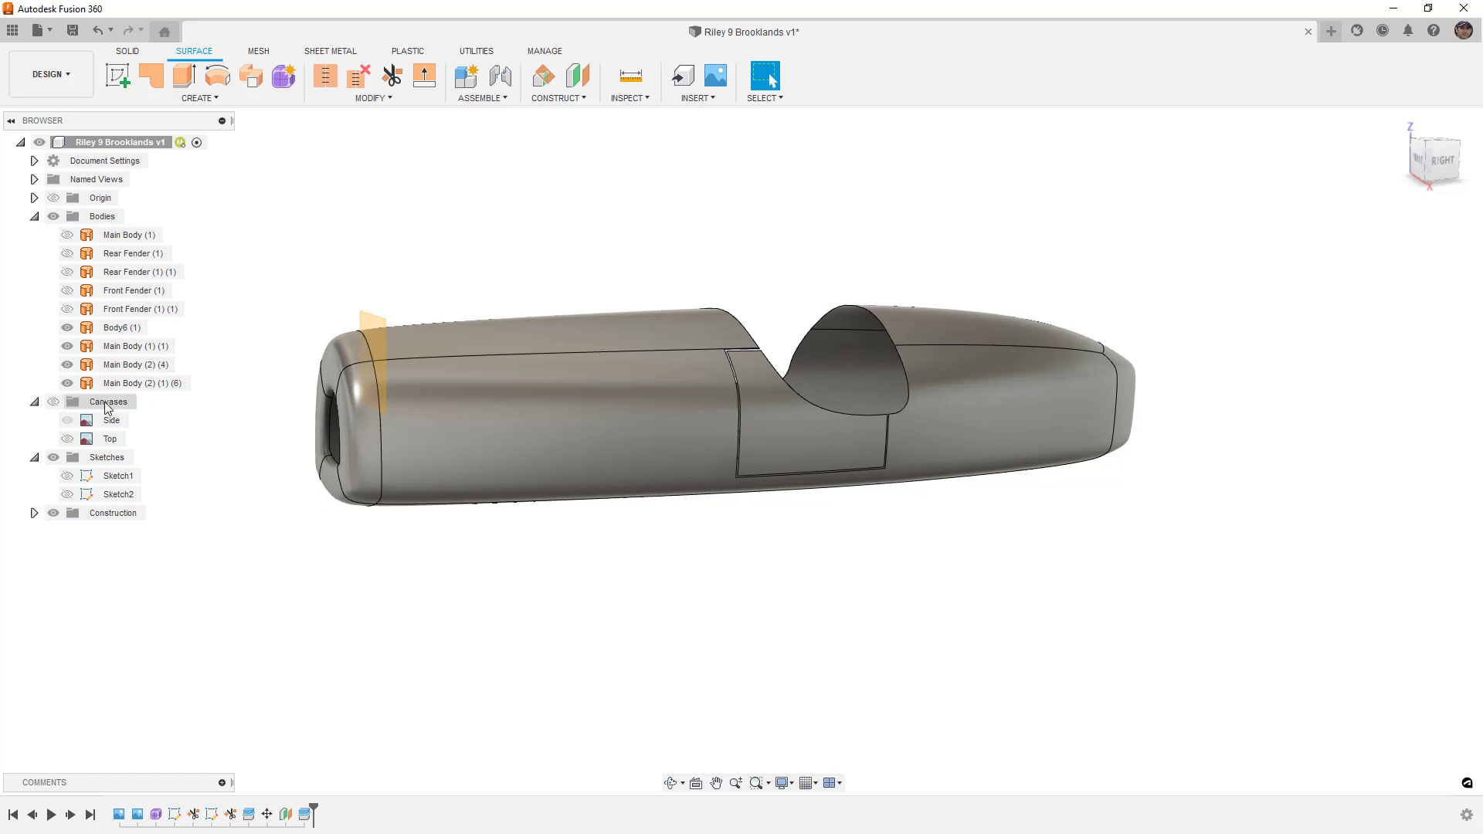
click(65, 512)
Hide the end cap Main Body (2) (4) and check the open front from the right view
shift+middle_drag(341, 307, 334, 320)
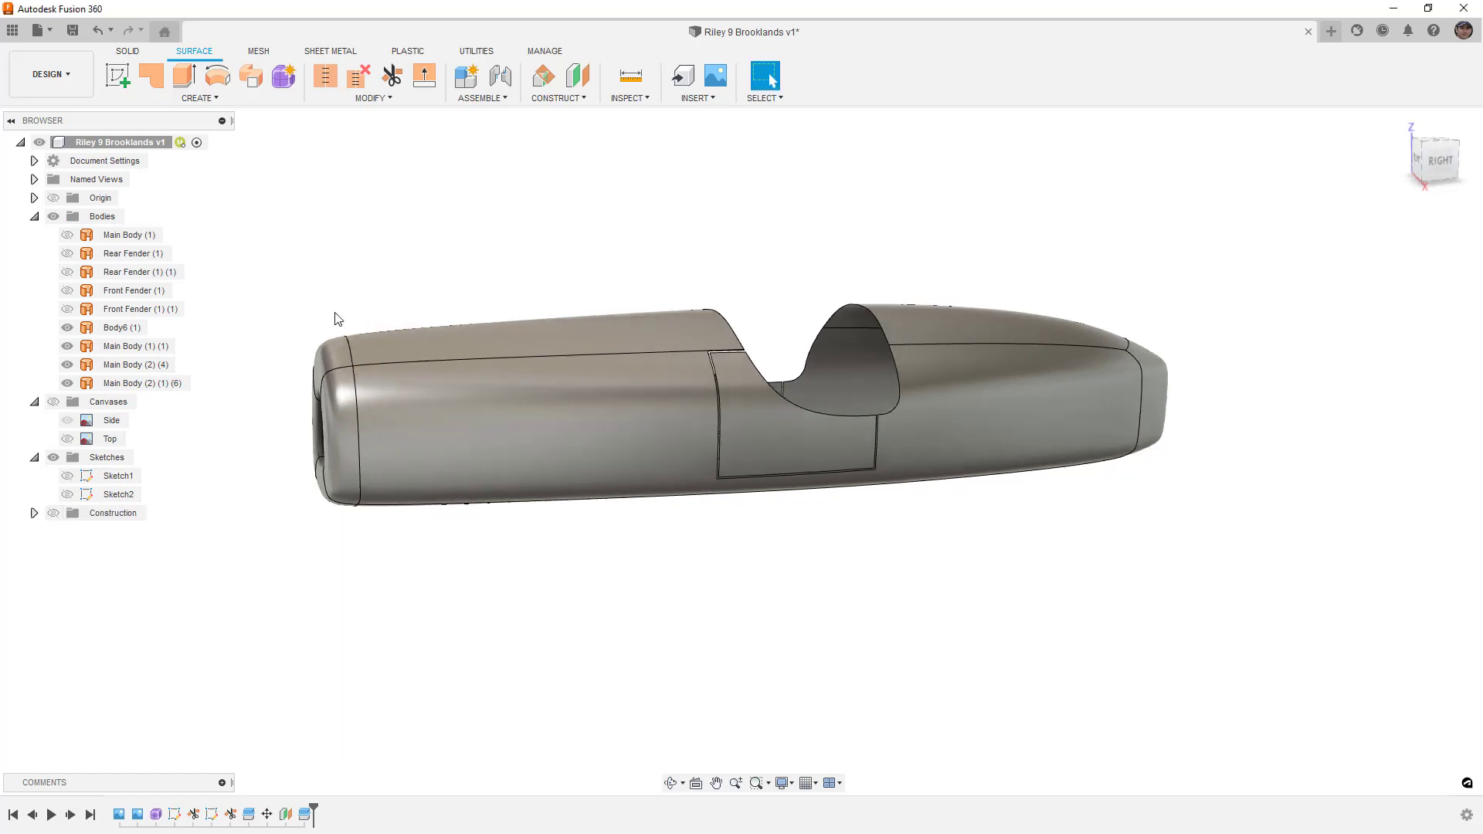
click(341, 361)
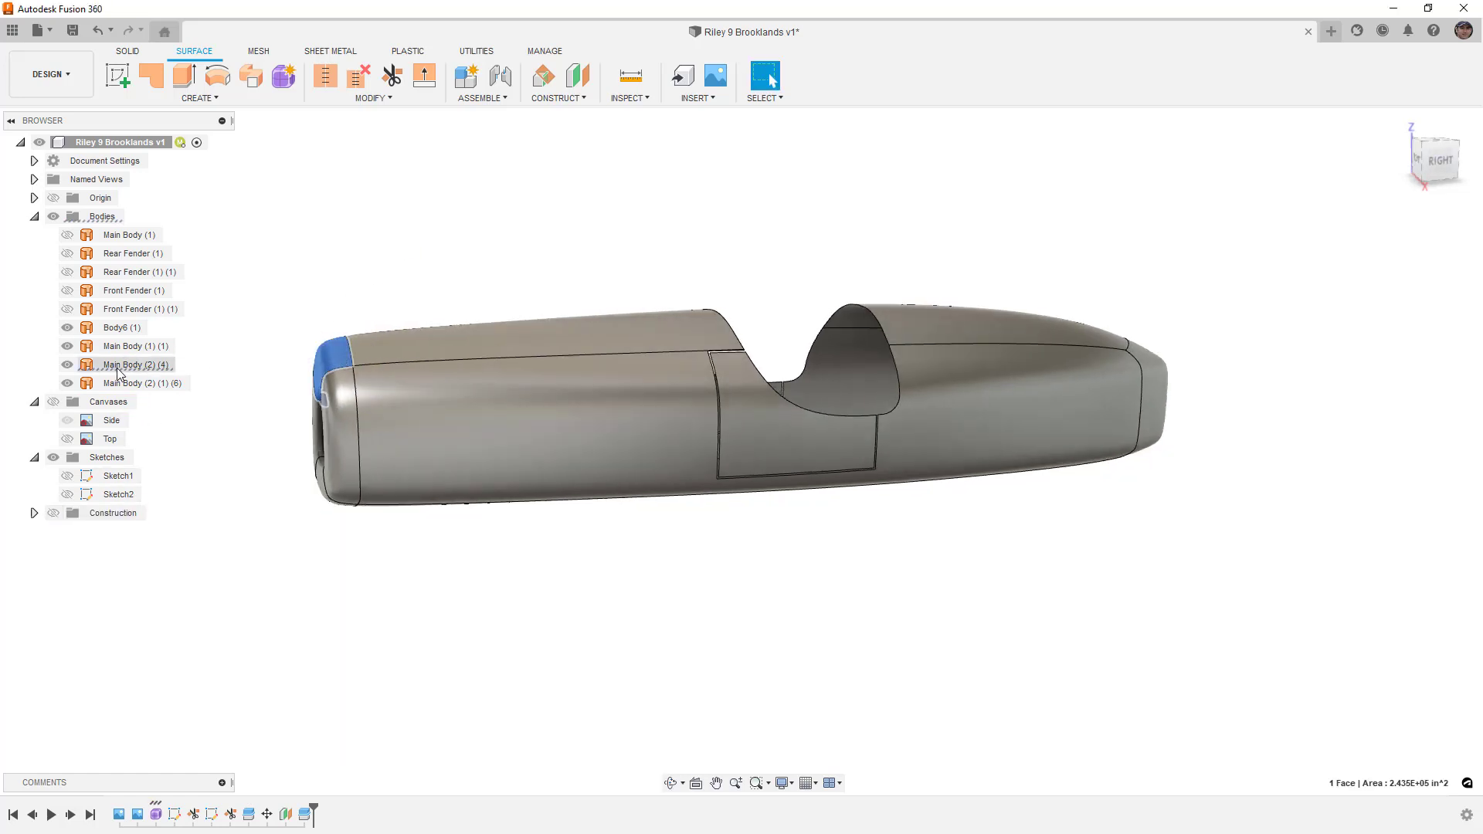
key(v)
shift+middle_drag(258, 275, 332, 273)
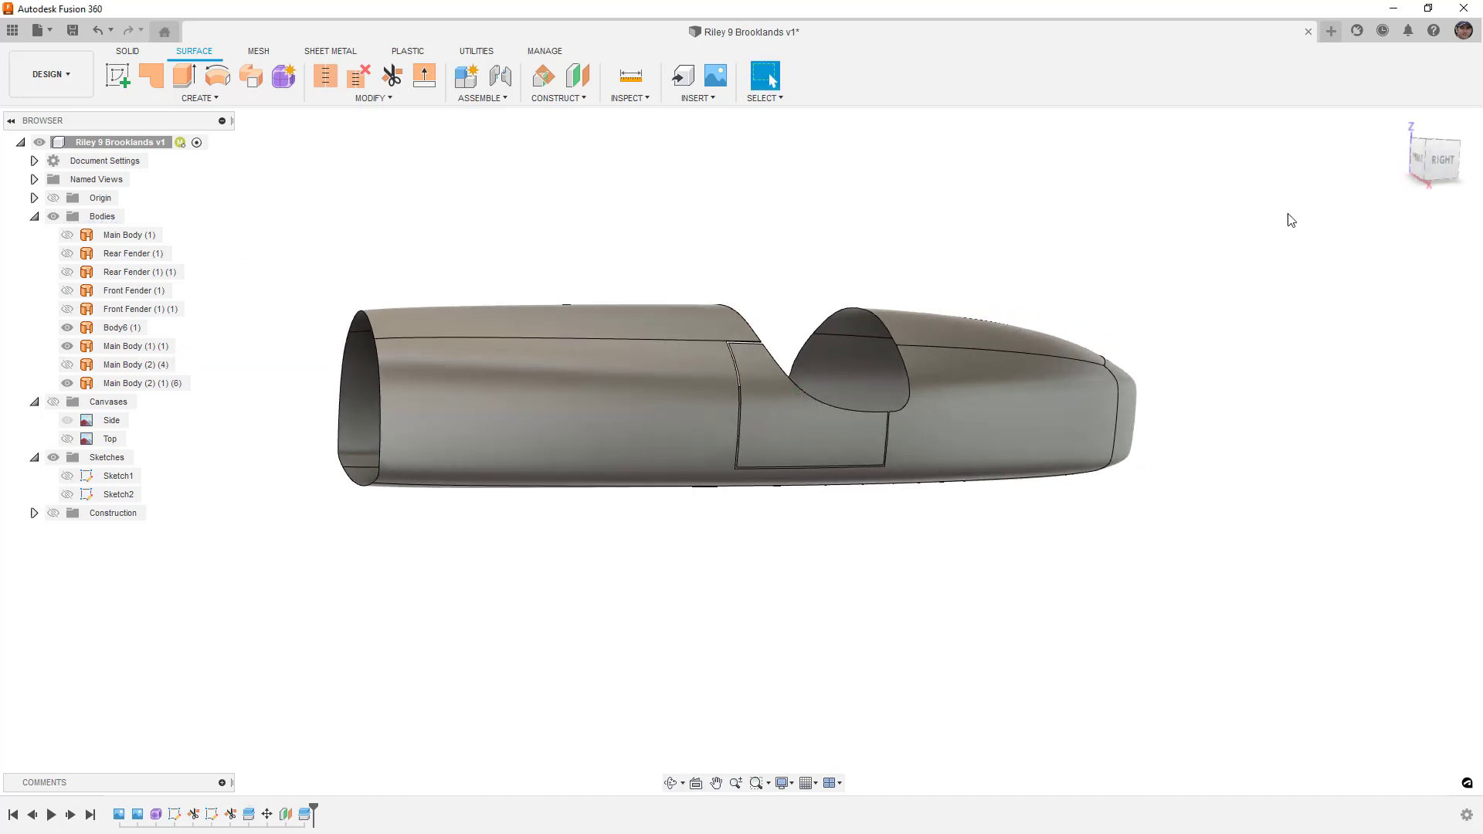
click(1437, 158)
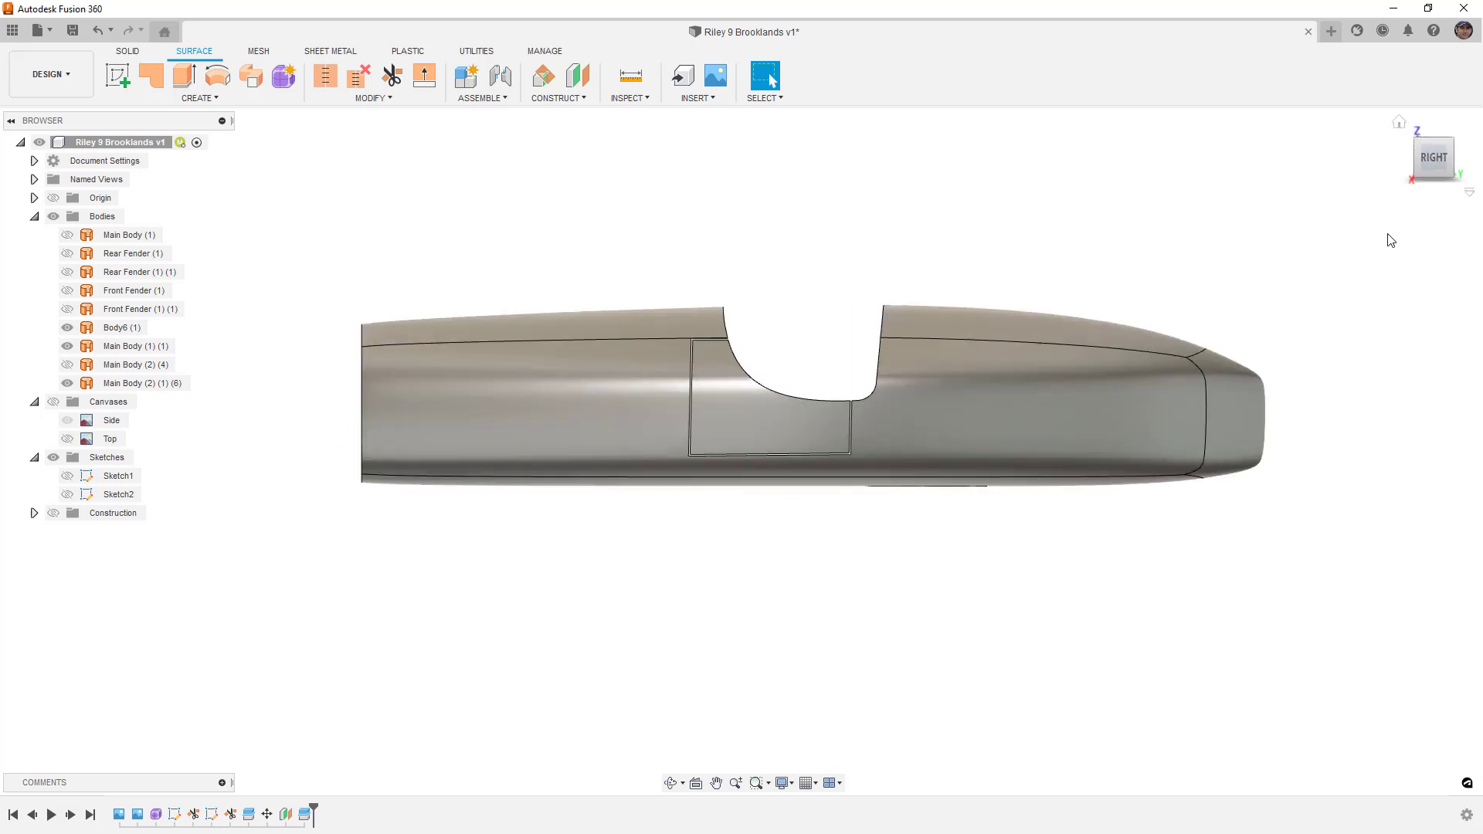